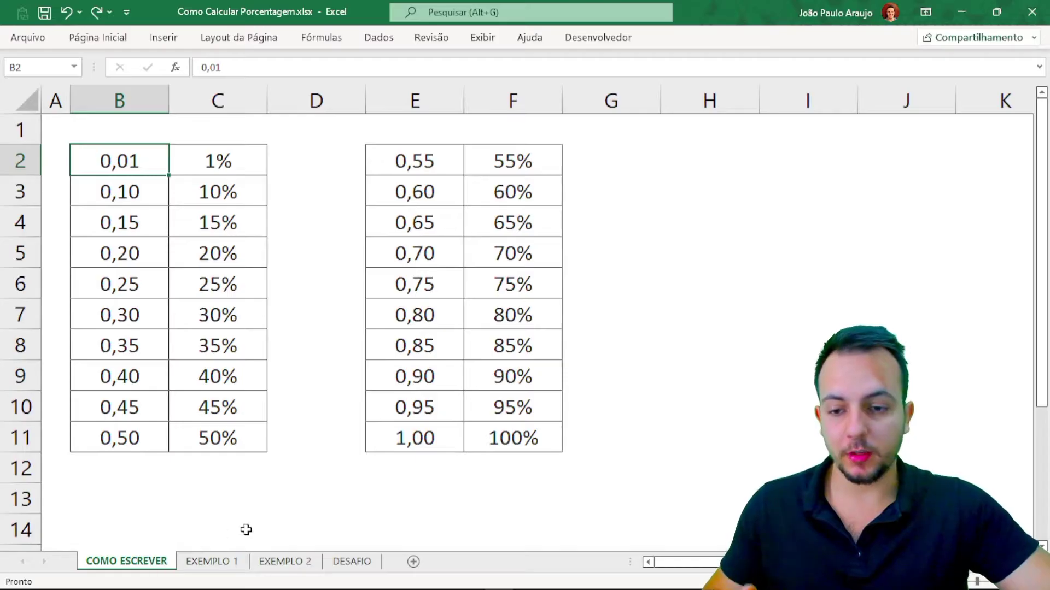
# - Look through the EXEMPLO 1, EXEMPLO 2 and DESAFIO sheets and return to COMO ESCREVER
pyautogui.click(226, 560)
pyautogui.click(269, 563)
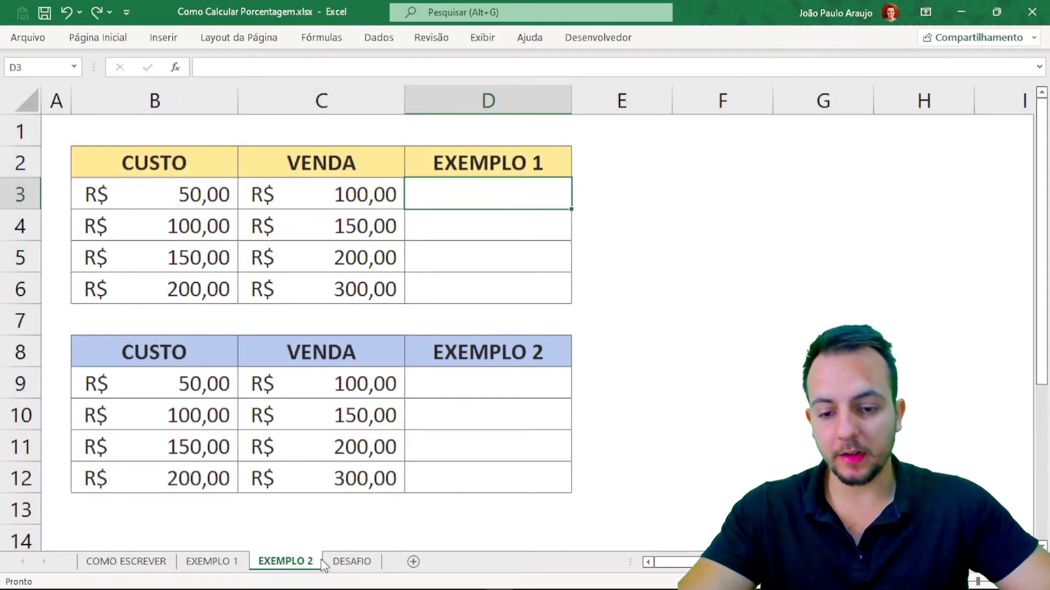
pyautogui.click(347, 563)
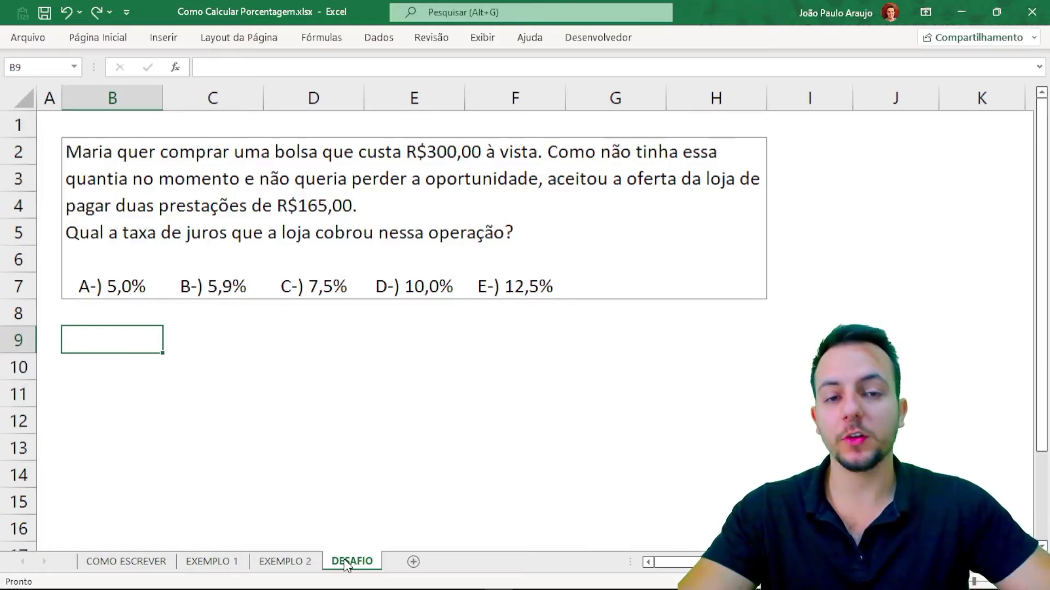
pyautogui.click(290, 562)
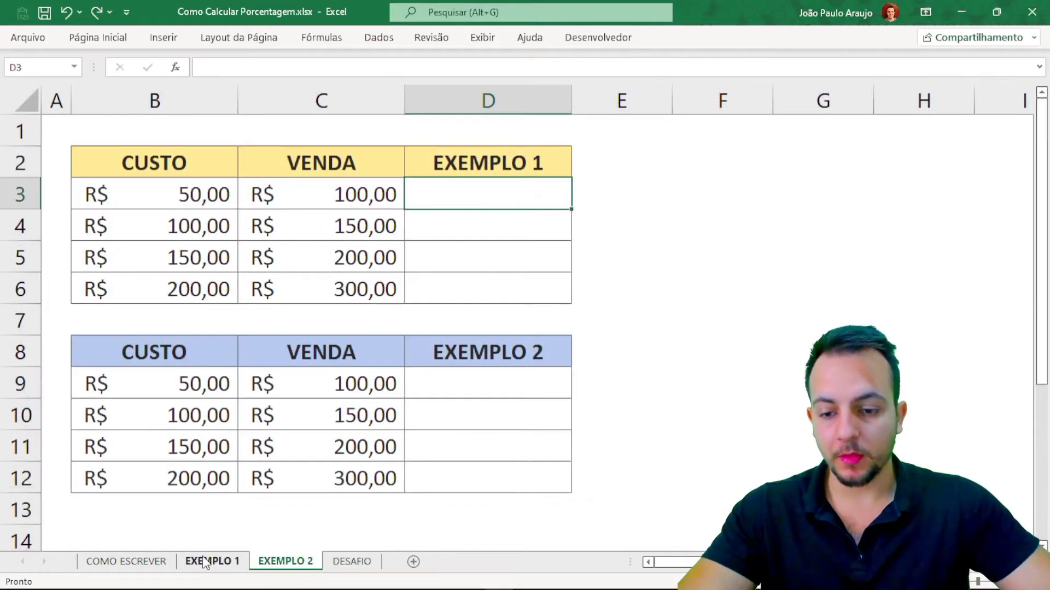
pyautogui.click(213, 563)
pyautogui.click(165, 563)
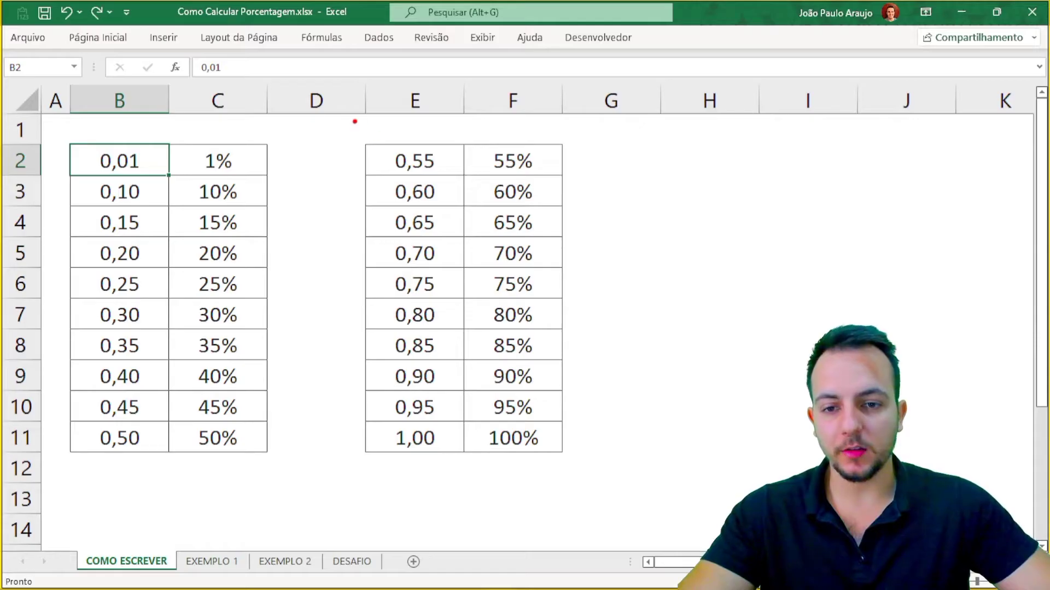
pyautogui.moveTo(354, 120)
pyautogui.mouseDown()
pyautogui.moveTo(579, 333)
pyautogui.moveTo(595, 465)
pyautogui.mouseUp()
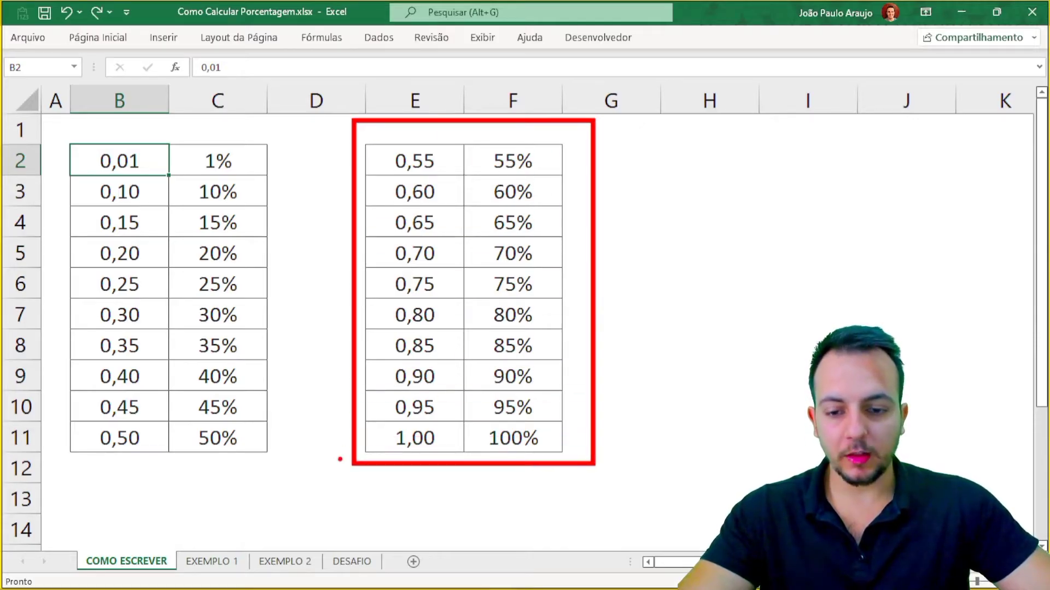
pyautogui.moveTo(356, 490)
pyautogui.mouseDown()
pyautogui.moveTo(259, 507)
pyautogui.moveTo(210, 466)
pyautogui.moveTo(238, 479)
pyautogui.mouseUp()
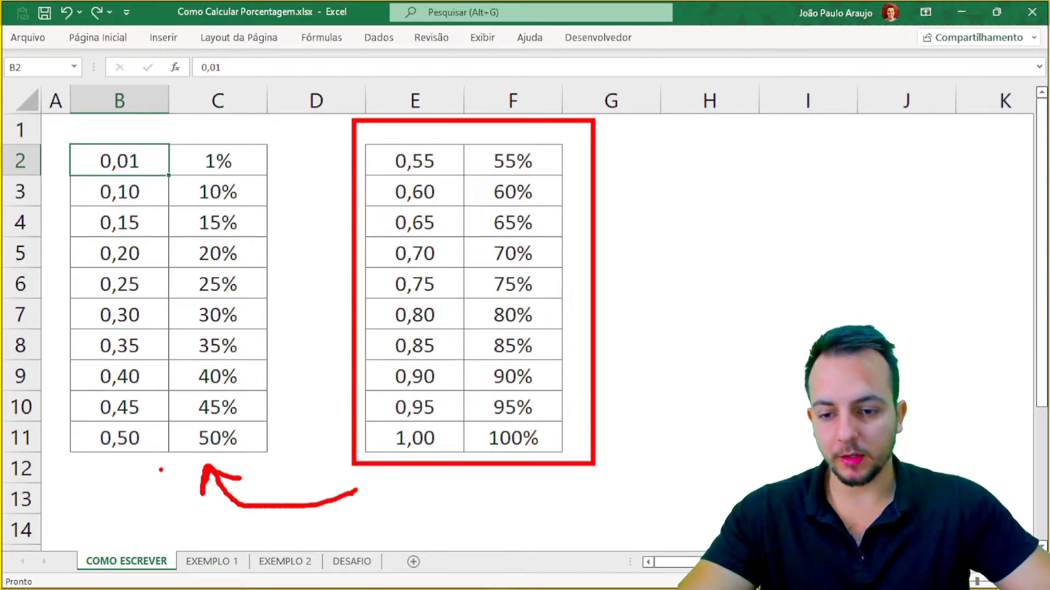
pyautogui.moveTo(161, 470)
pyautogui.mouseDown()
pyautogui.moveTo(153, 507)
pyautogui.moveTo(164, 549)
pyautogui.mouseUp()
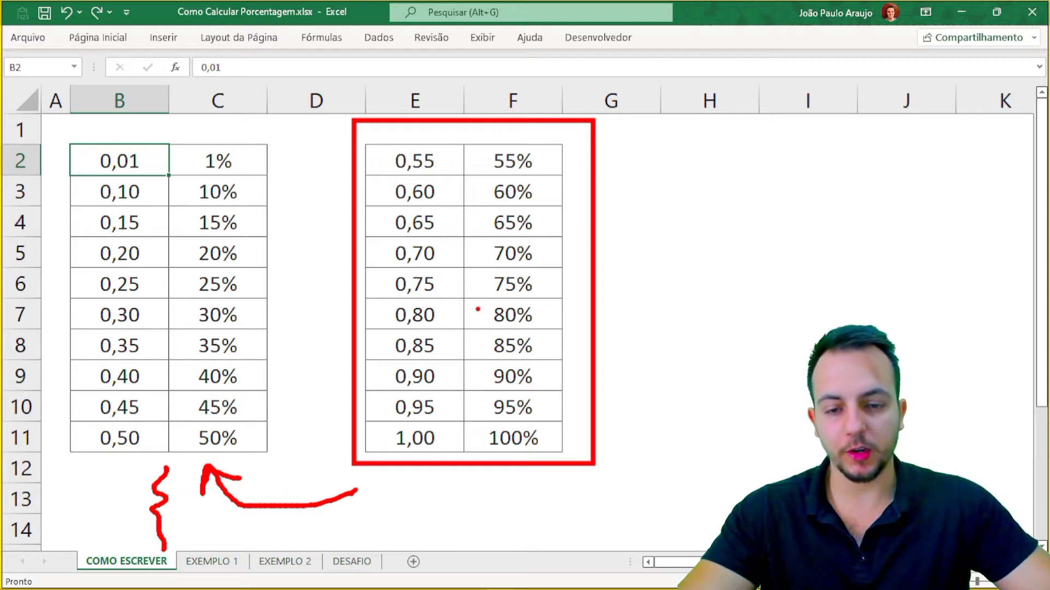
pyautogui.press('Escape')
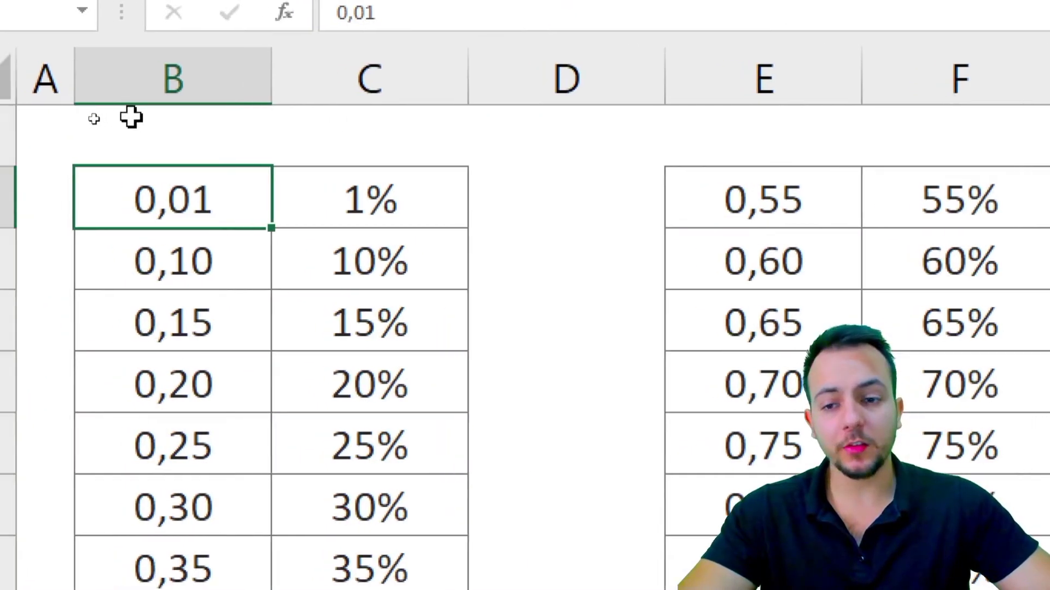
pyautogui.hotkey('ctrl', '2')
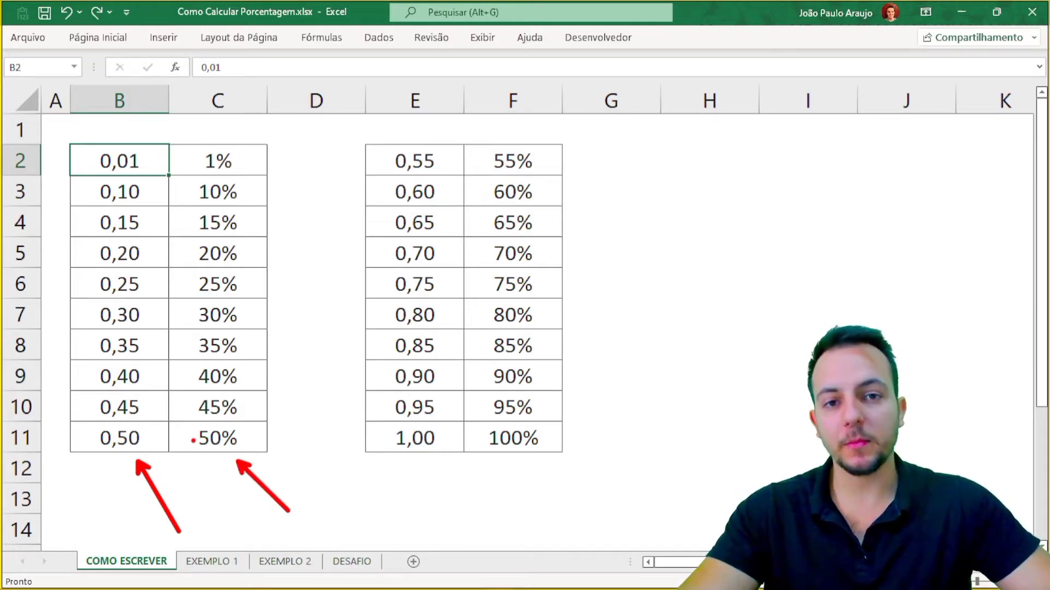
# - On the EXEMPLO 1 sheet, enter the formula =B3*C3 in the first RESULTADO cell, D3
pyautogui.click(211, 559)
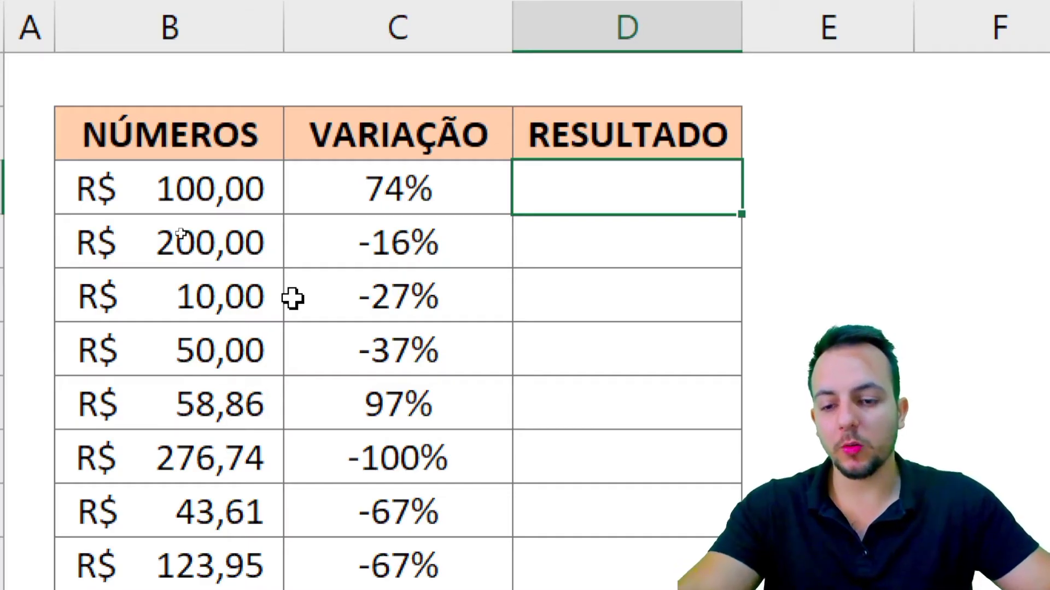
pyautogui.moveTo(158, 378)
pyautogui.mouseDown()
pyautogui.moveTo(205, 420)
pyautogui.moveTo(285, 436)
pyautogui.mouseUp()
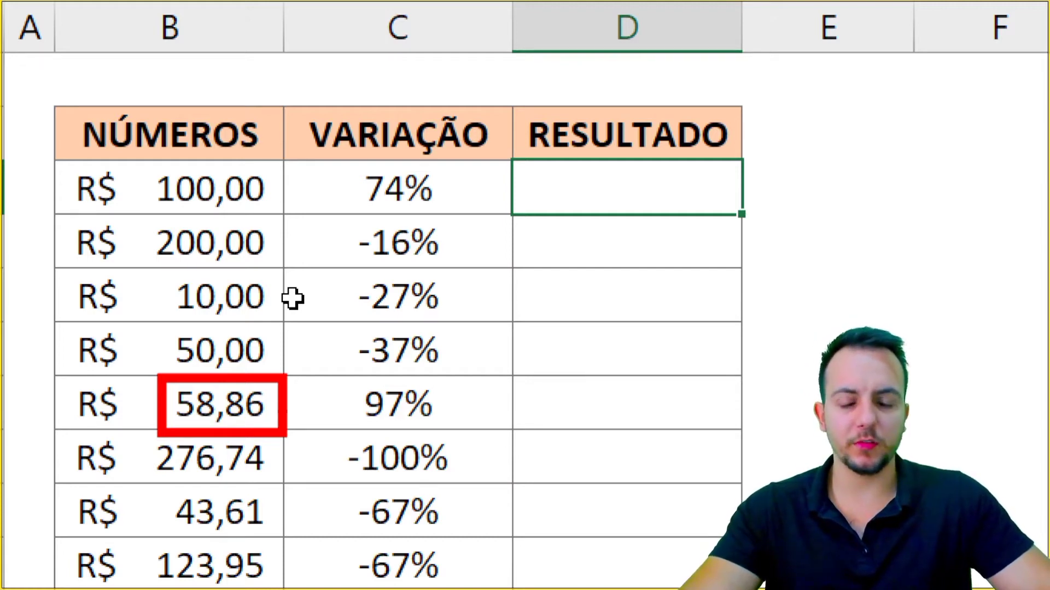
pyautogui.moveTo(137, 425); pyautogui.dragTo(288, 485)
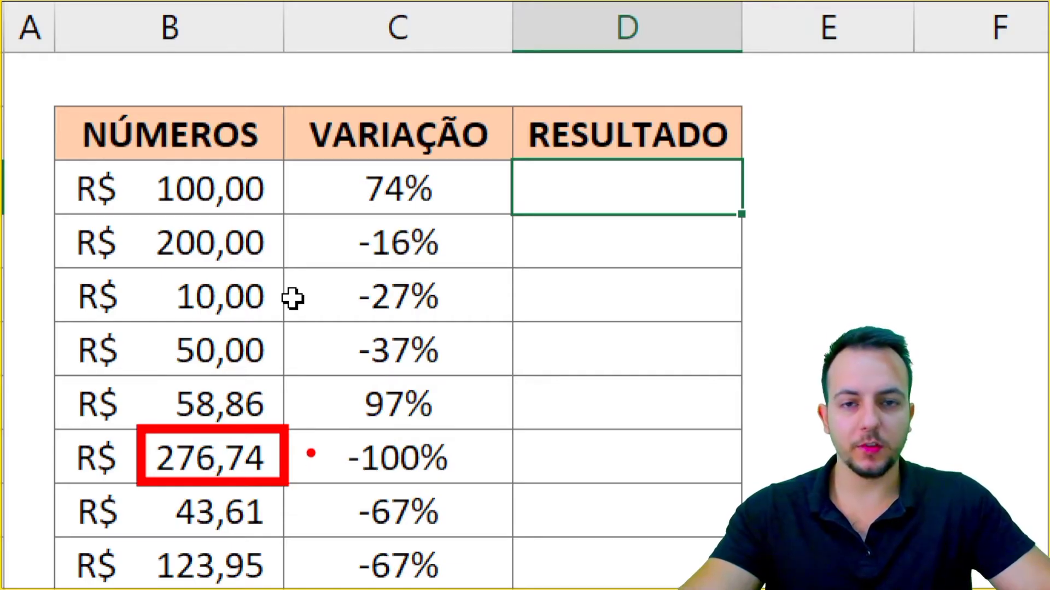
pyautogui.press('Escape')
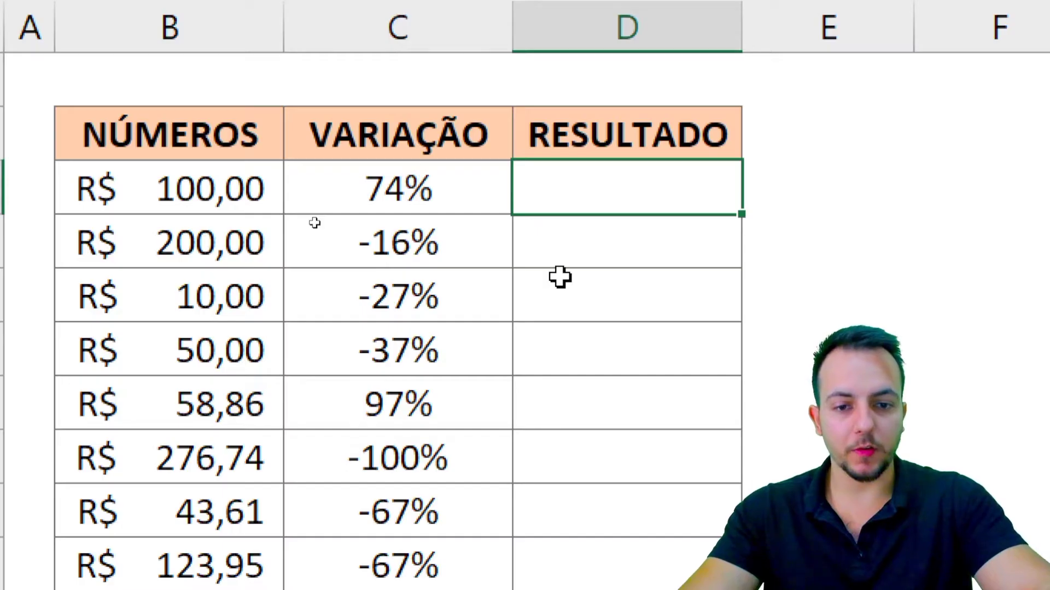
pyautogui.write('=')
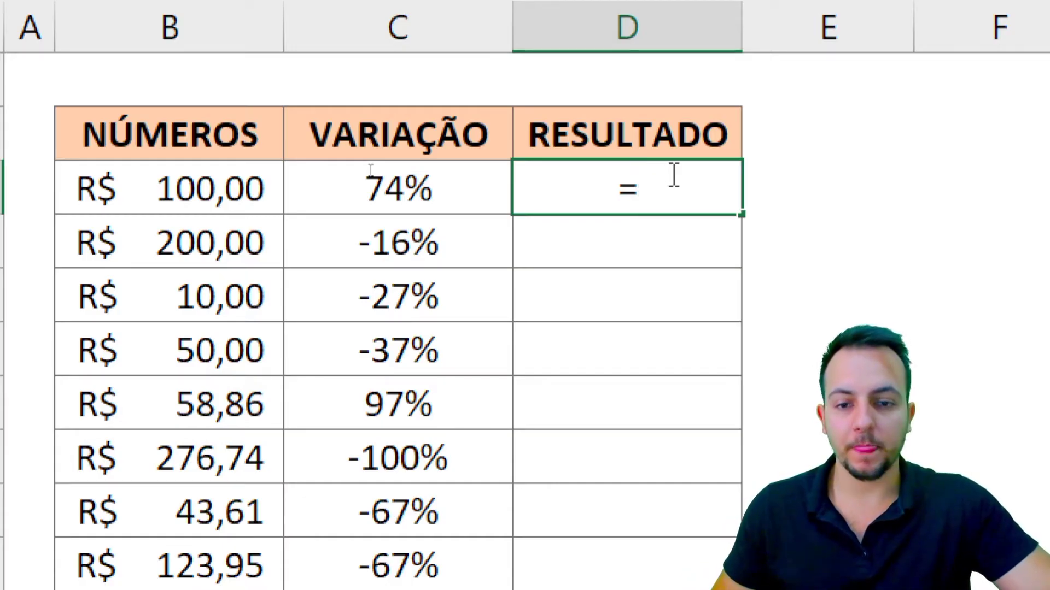
pyautogui.click(204, 186)
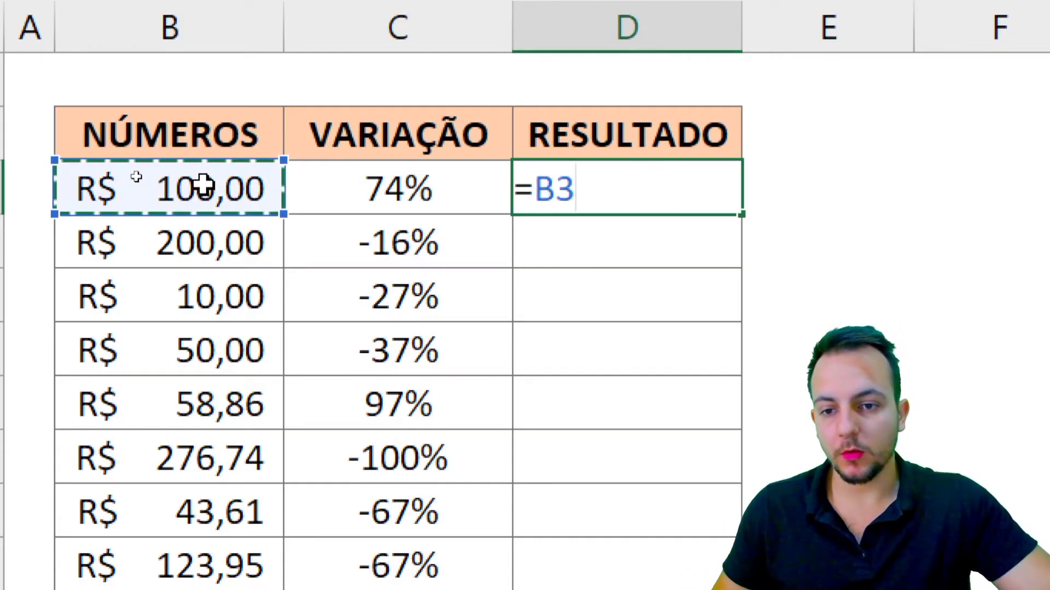
pyautogui.write('*')
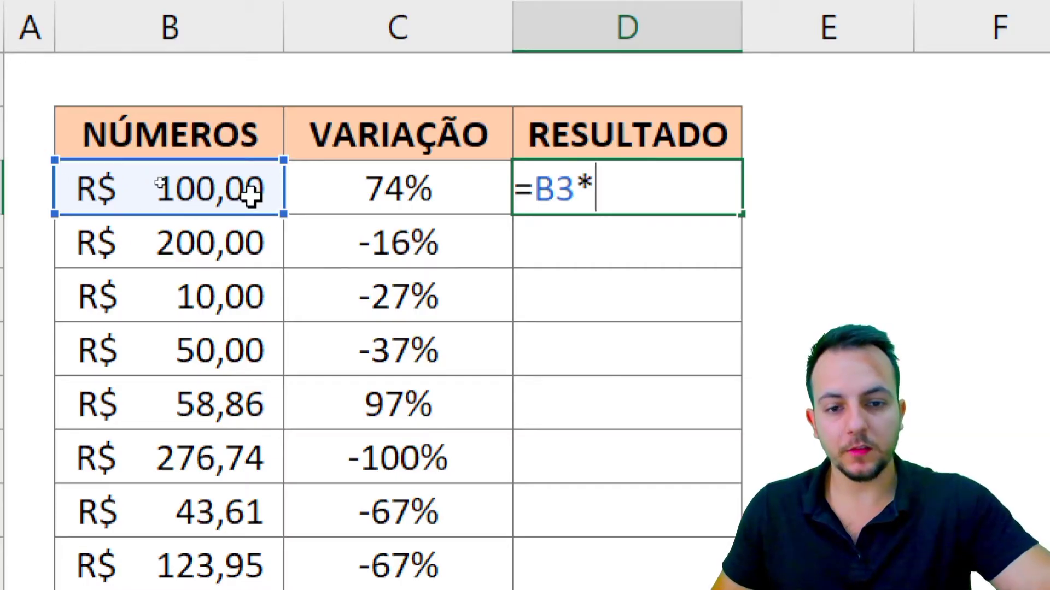
pyautogui.click(338, 198)
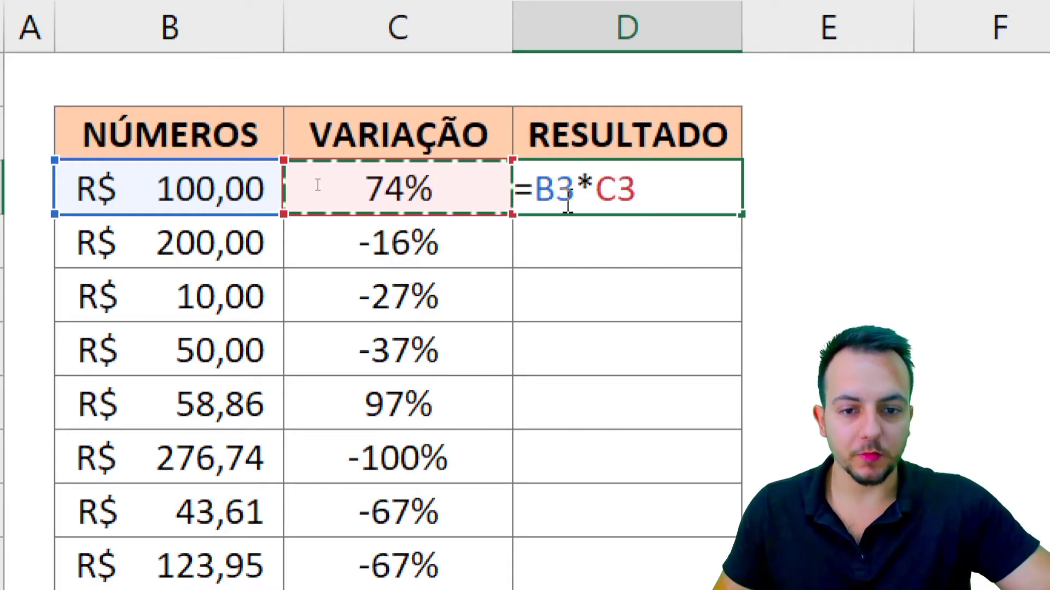
pyautogui.moveTo(580, 201); pyautogui.dragTo(600, 201)
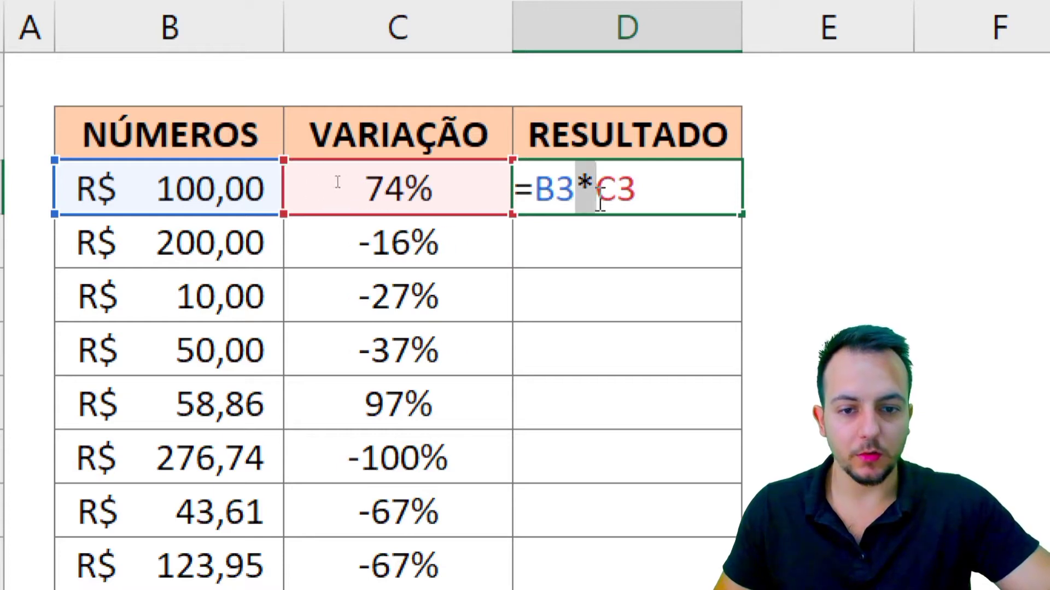
pyautogui.click(648, 185)
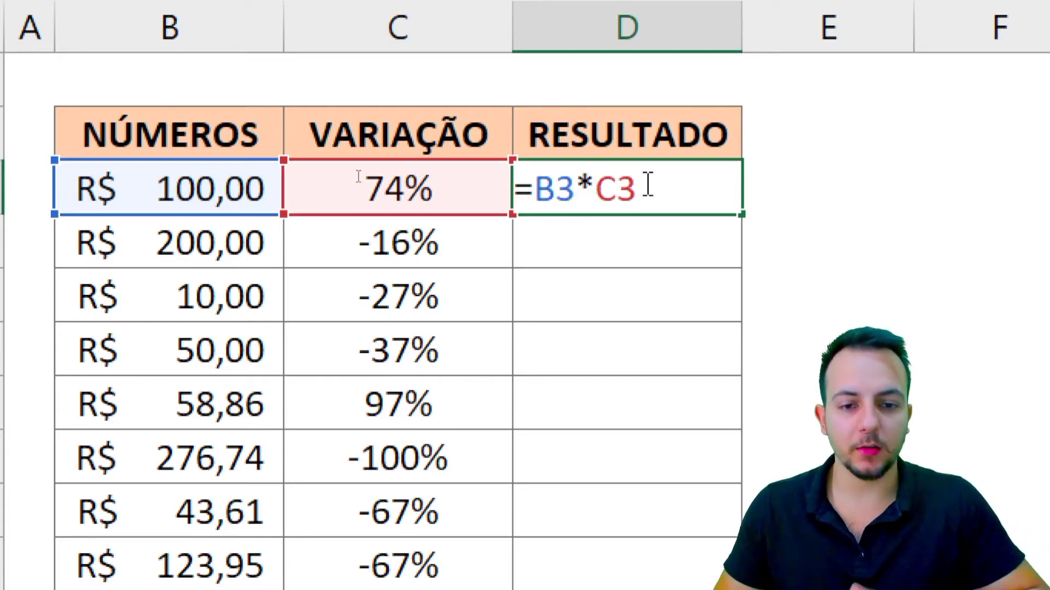
pyautogui.press('Return')
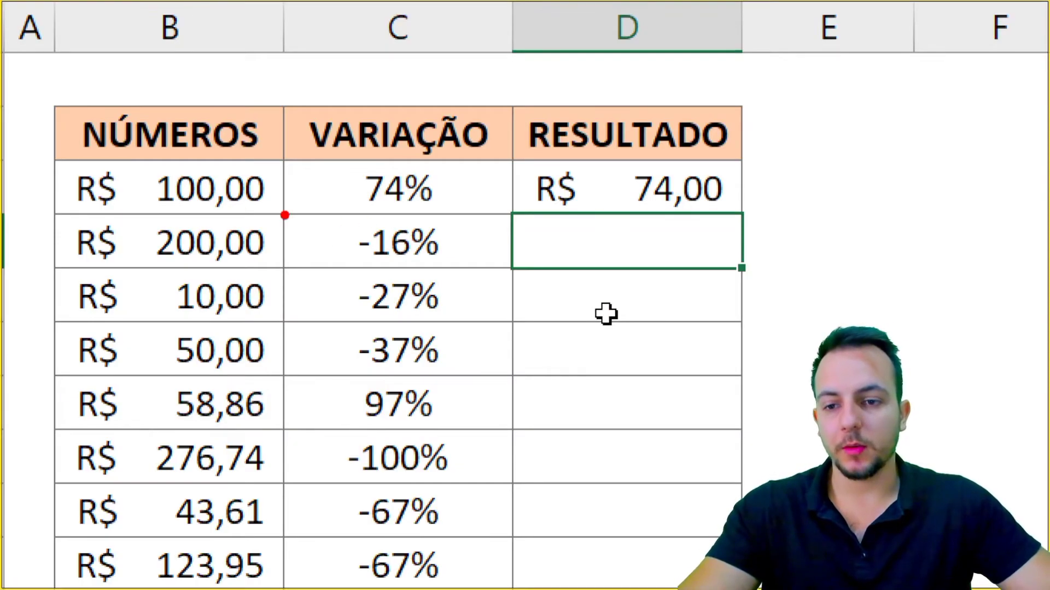
# - Review the formula in D3 and the NÚMEROS and VARIAÇÃO cells it references, keeping it as it is
pyautogui.moveTo(51, 159); pyautogui.dragTo(254, 206)
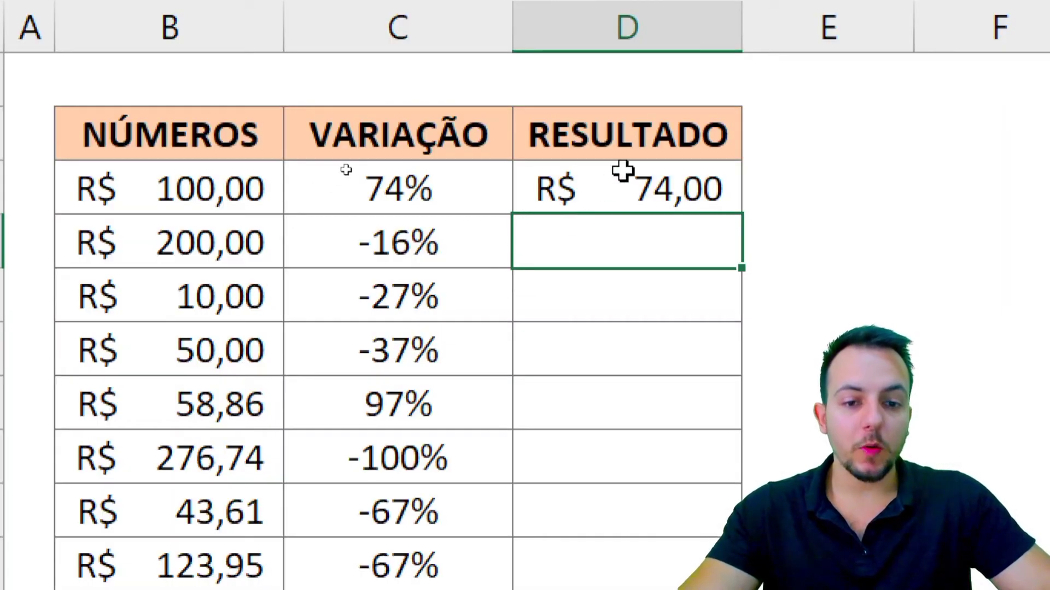
pyautogui.click(621, 171)
pyautogui.write('=B3*C3')
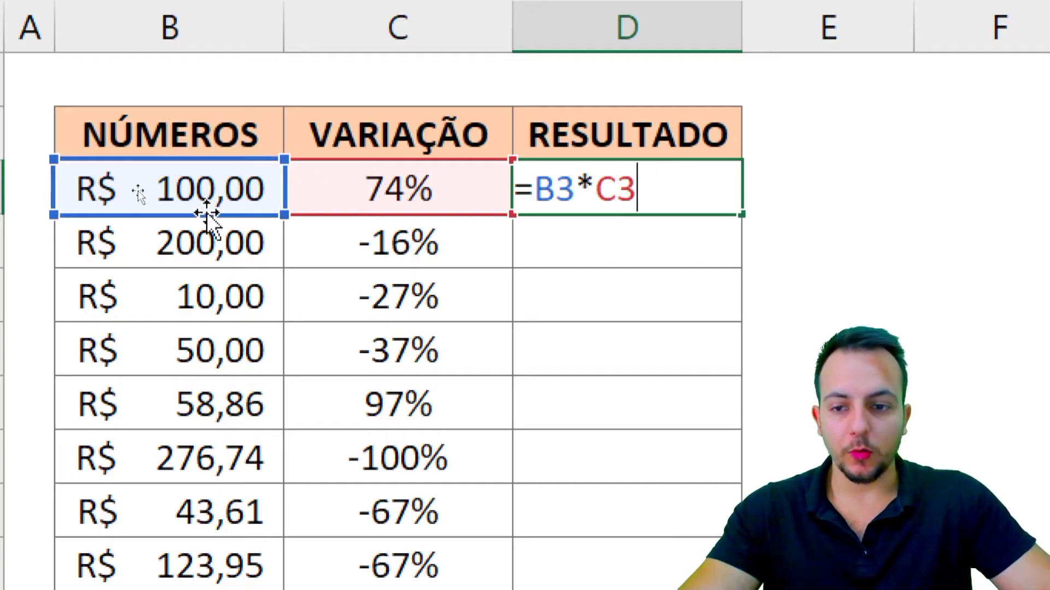
pyautogui.moveTo(541, 192)
pyautogui.mouseDown()
pyautogui.moveTo(647, 202)
pyautogui.moveTo(545, 203)
pyautogui.mouseUp()
pyautogui.click(663, 192)
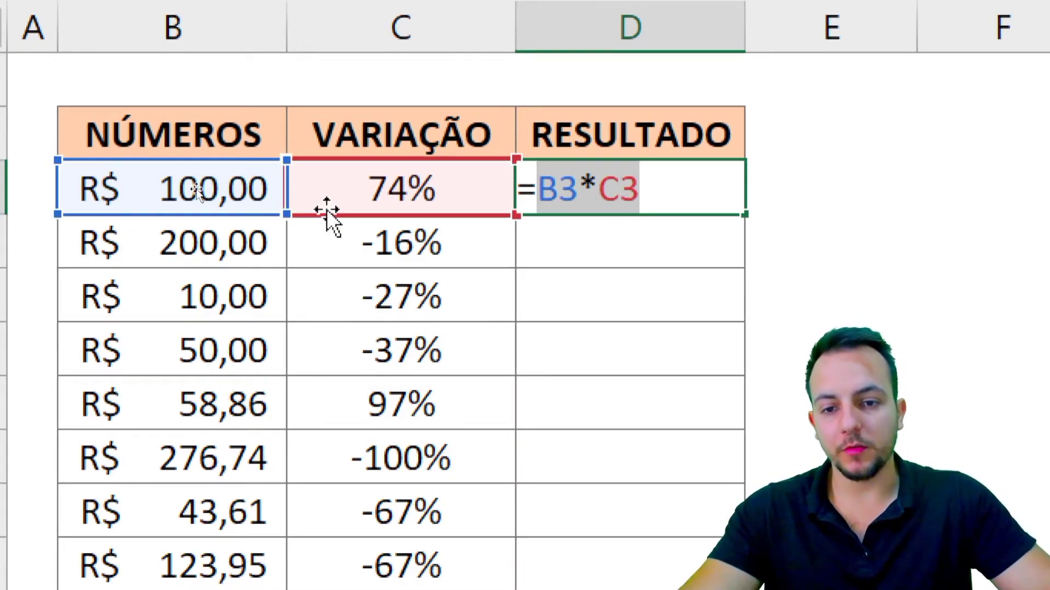
pyautogui.hotkey('ctrl', 'Return')
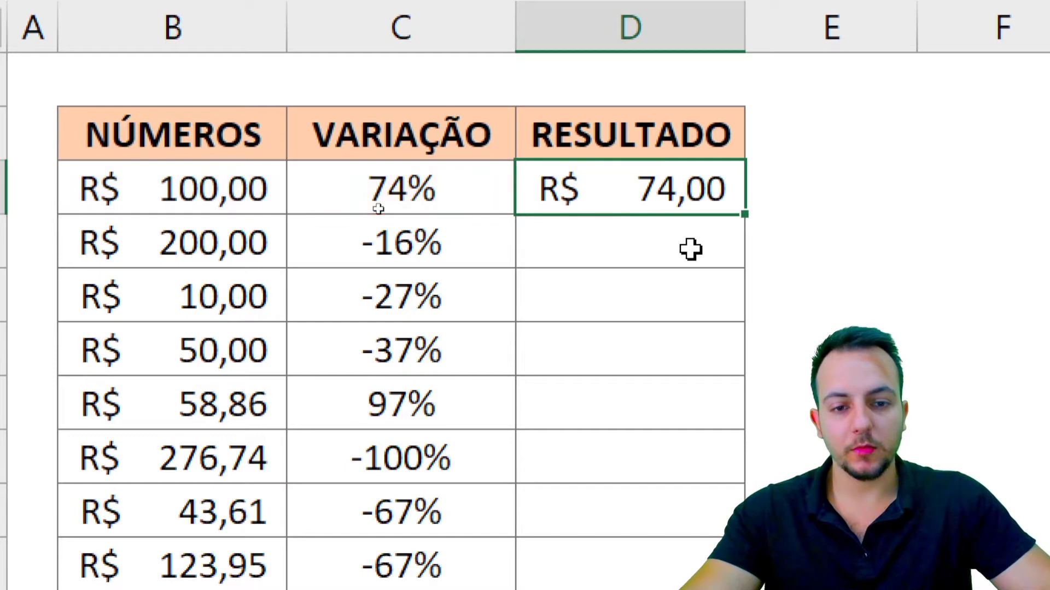
# - Extend the formula in D3 to =(B3*C3)+B3 so that the original value is added to the percentage amount
pyautogui.doubleClick(678, 195)
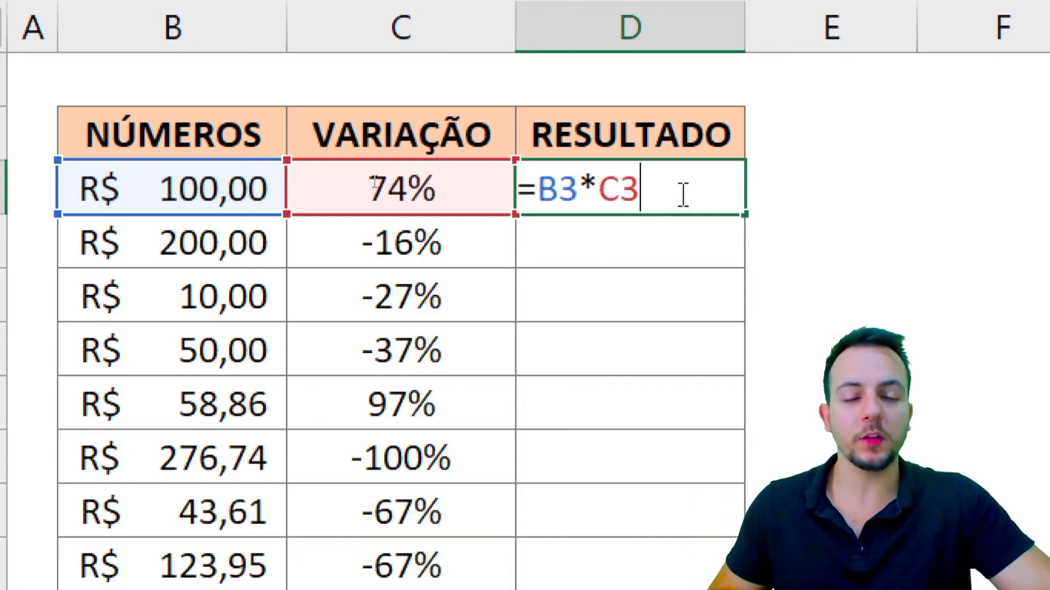
pyautogui.moveTo(539, 191); pyautogui.dragTo(664, 191)
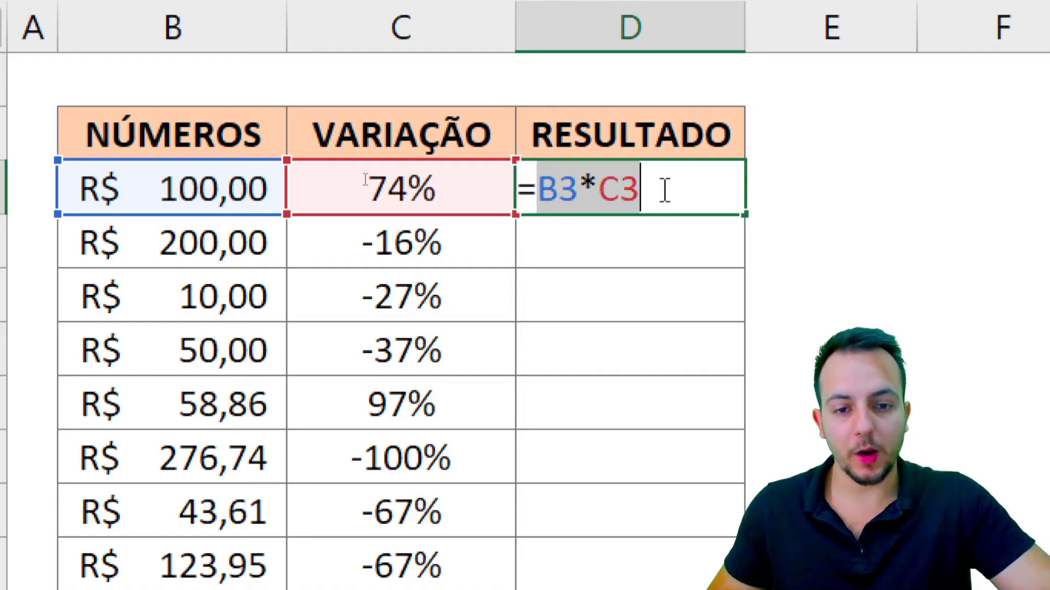
pyautogui.click(544, 200)
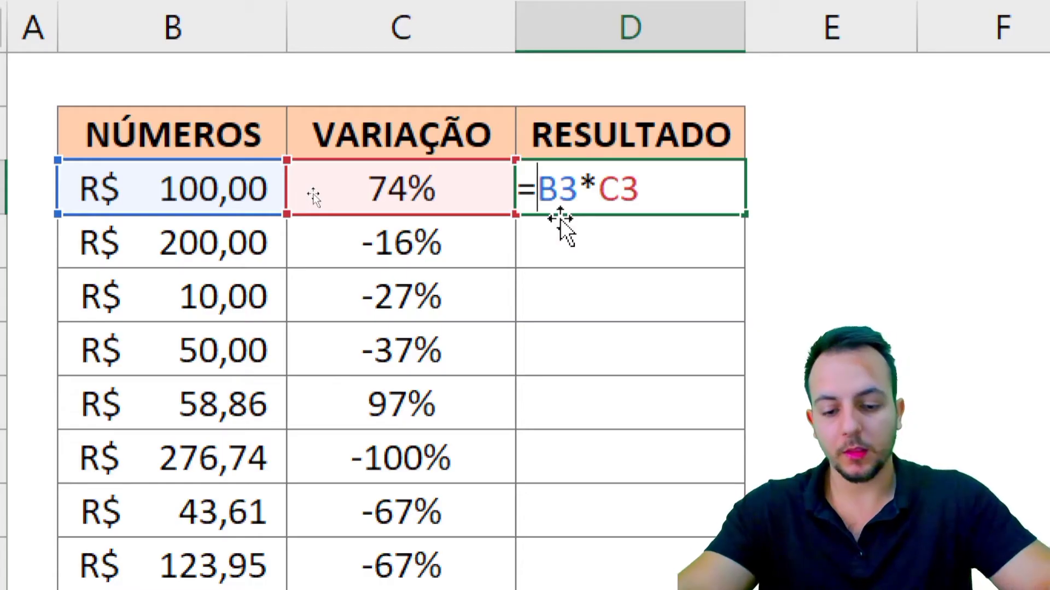
pyautogui.write('(')
pyautogui.click(731, 179)
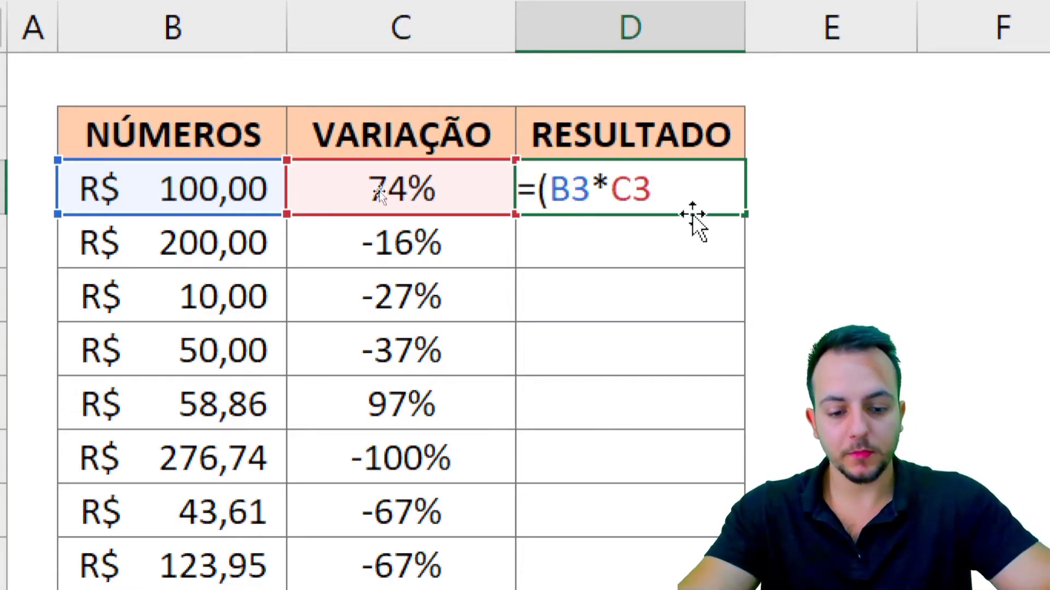
pyautogui.write(')+')
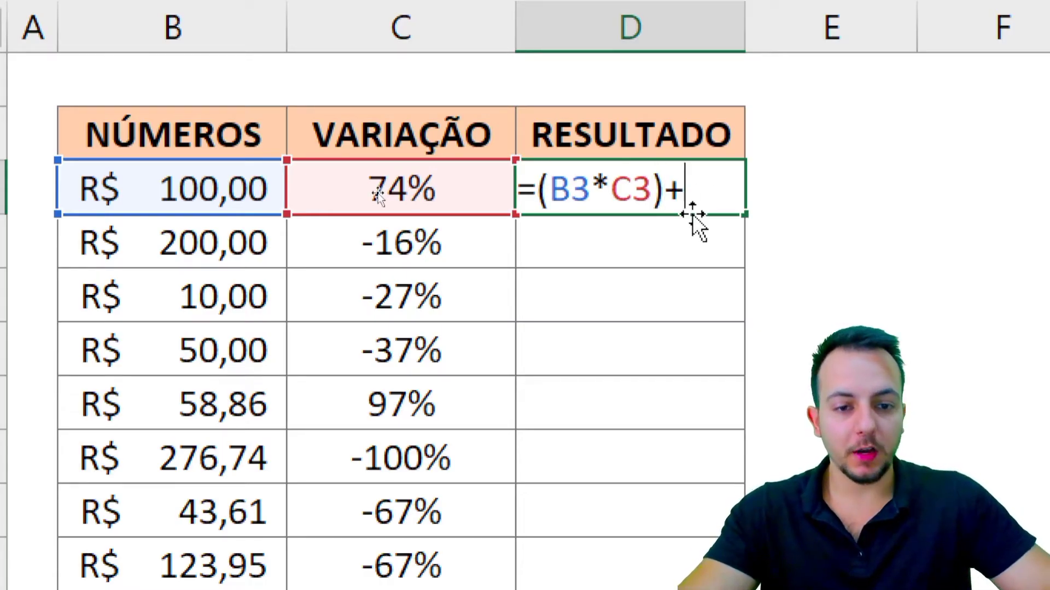
pyautogui.click(163, 193)
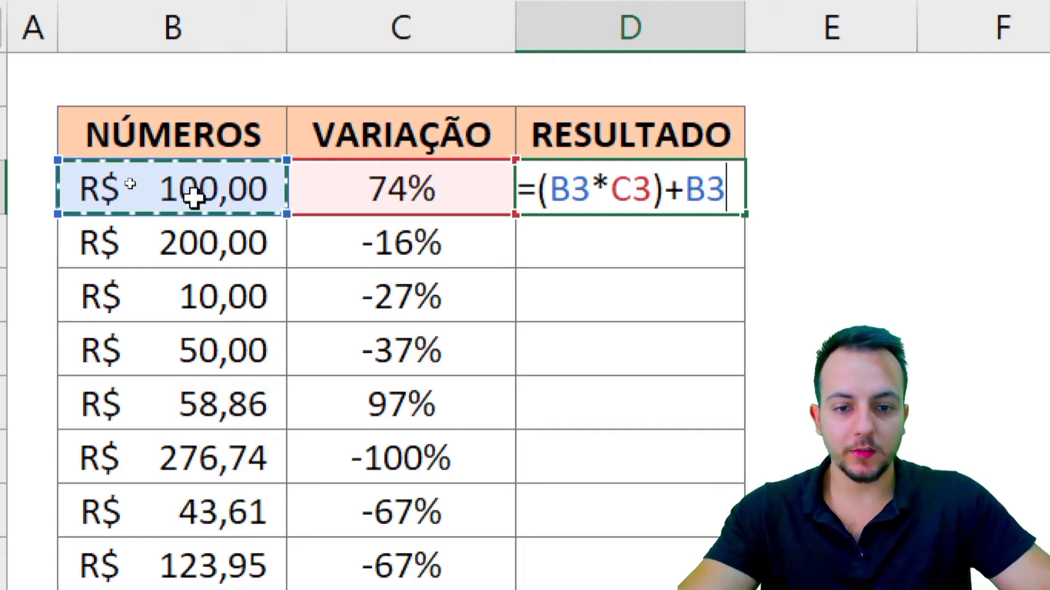
pyautogui.press('Return')
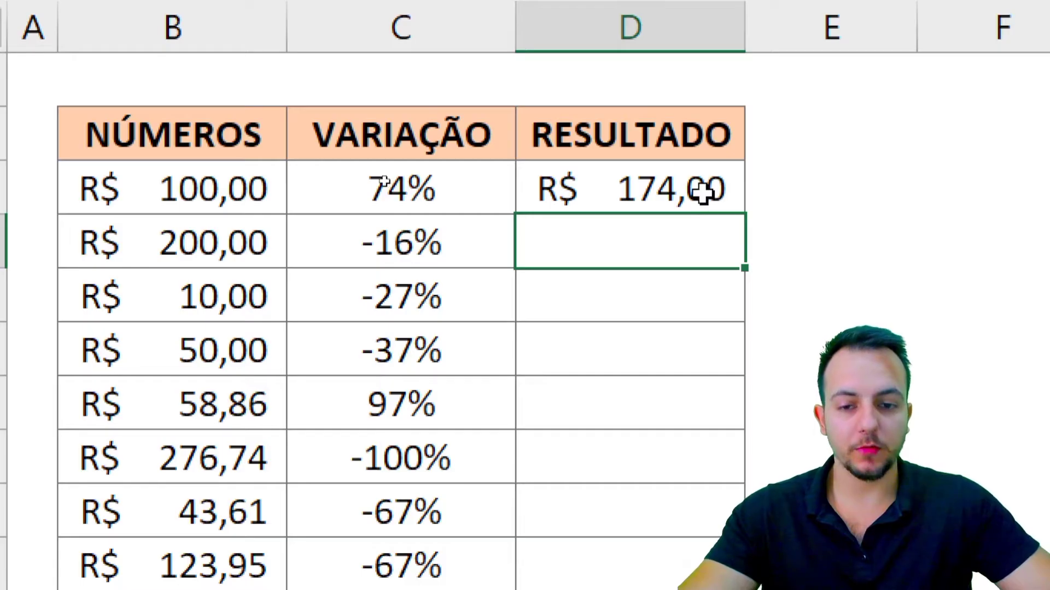
# - Copy the D3 formula down the RESULTADO column through D15
pyautogui.hotkey('ctrl', '2')
pyautogui.moveTo(438, 207)
pyautogui.mouseDown()
pyautogui.moveTo(377, 198)
pyautogui.moveTo(393, 276)
pyautogui.moveTo(435, 213)
pyautogui.mouseUp()
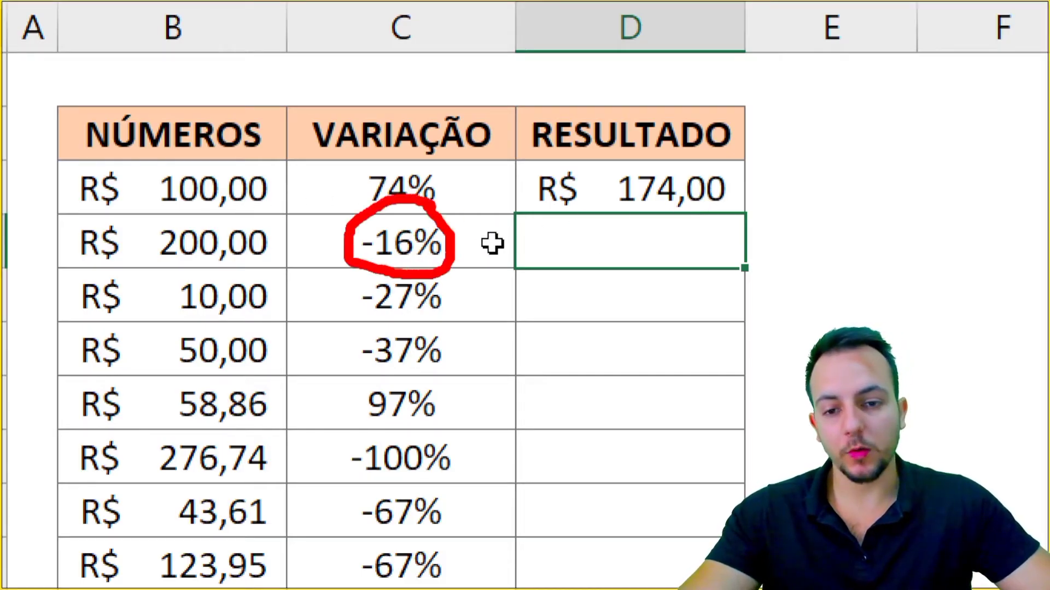
pyautogui.press('Escape')
pyautogui.click(685, 187)
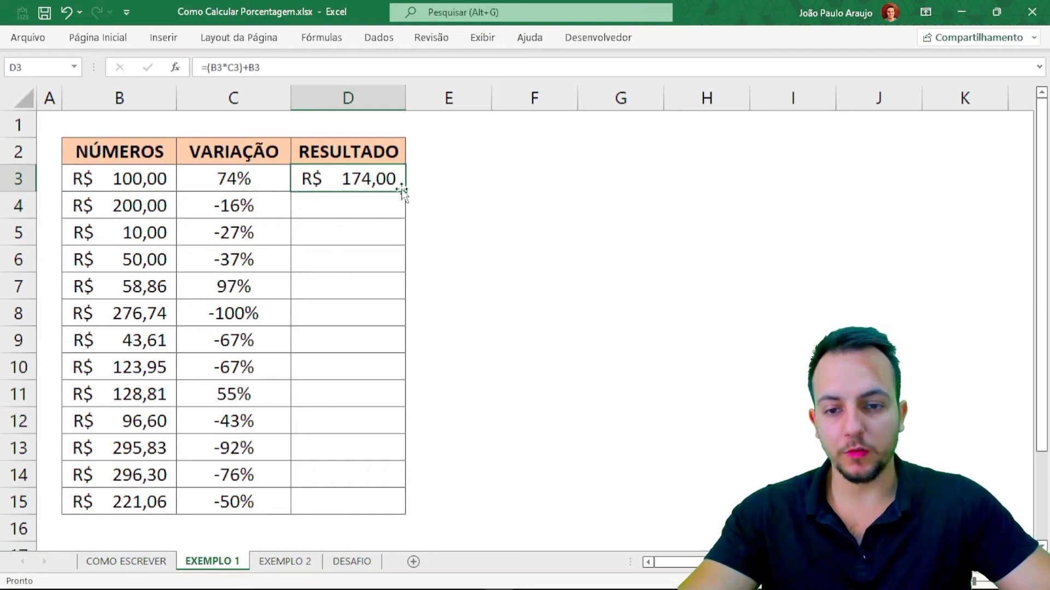
pyautogui.moveTo(406, 194); pyautogui.dragTo(371, 514)
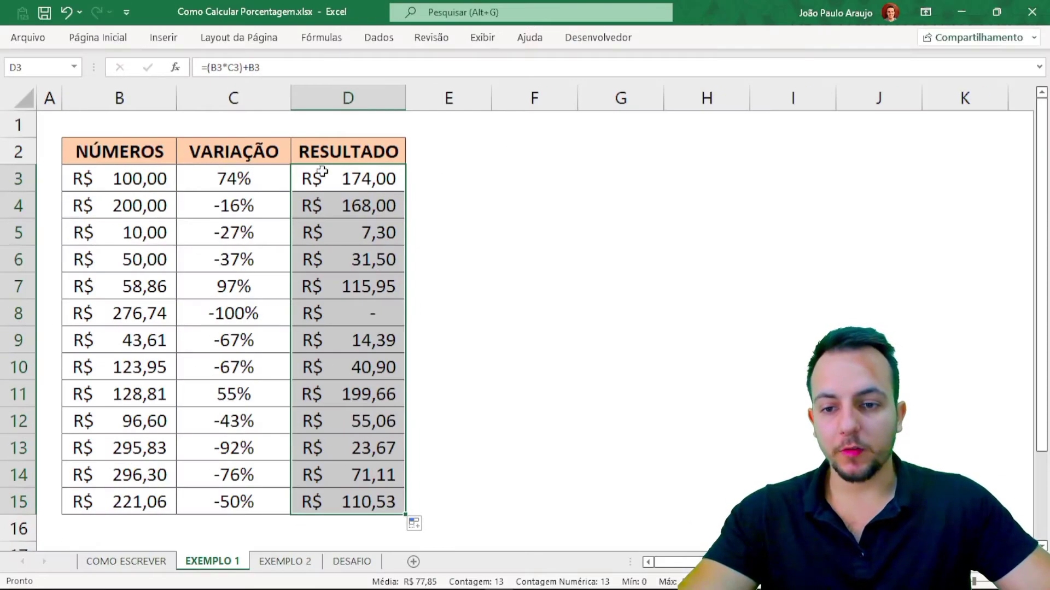
pyautogui.click(893, 134)
# - Return to the COMO ESCREVER sheet to review the decimal and percentage equivalents
pyautogui.click(126, 562)
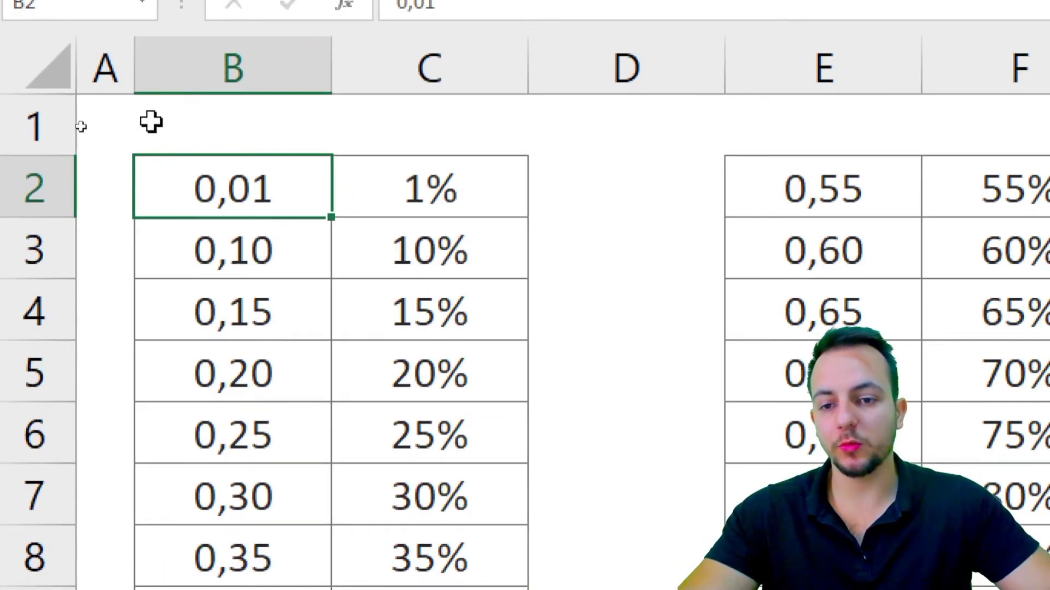
# - Compare the decimal and percentage columns on COMO ESCREVER, and return to EXEMPLO 1 to examine the VARIAÇÃO and RESULTADO columns
pyautogui.hotkey('ctrl', '2')
pyautogui.moveTo(244, 134); pyautogui.dragTo(314, 71)
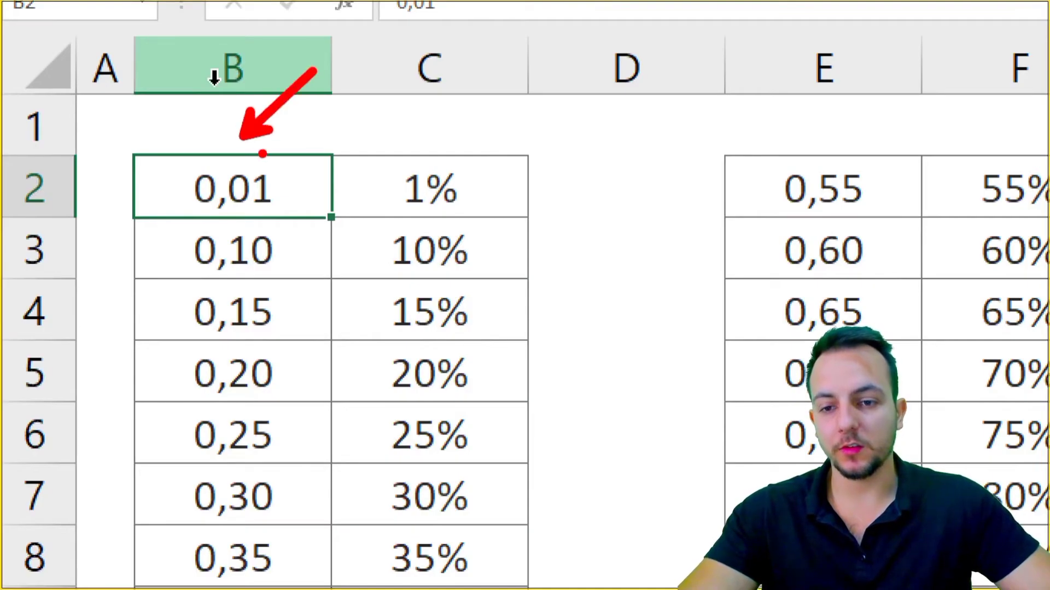
pyautogui.moveTo(423, 137); pyautogui.dragTo(483, 70)
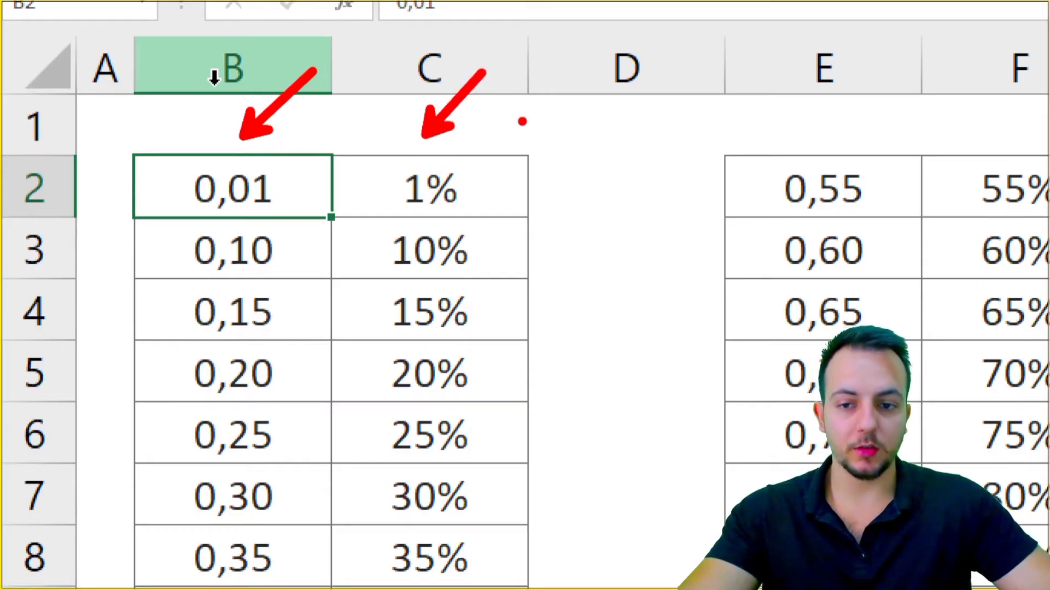
pyautogui.press('Escape')
pyautogui.click(219, 561)
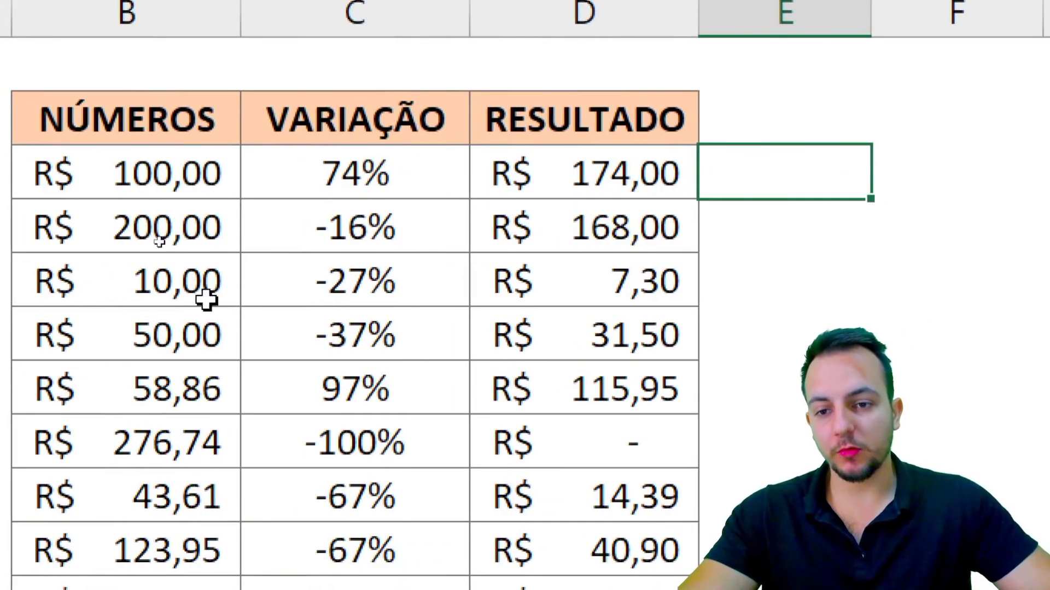
pyautogui.hotkey('ctrl', '2')
pyautogui.moveTo(290, 141); pyautogui.dragTo(415, 204)
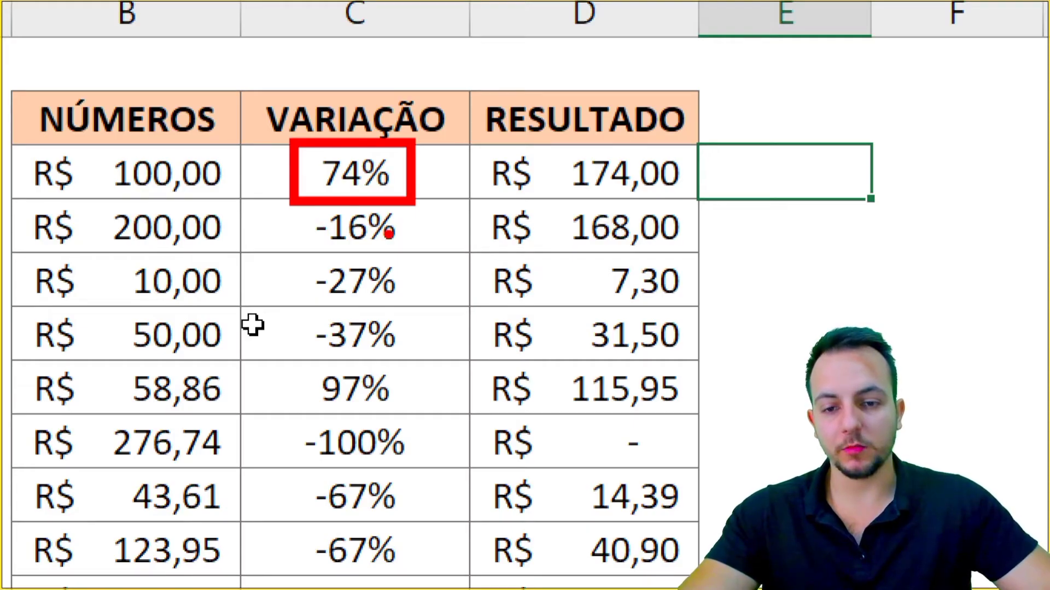
pyautogui.moveTo(432, 177); pyautogui.dragTo(487, 216)
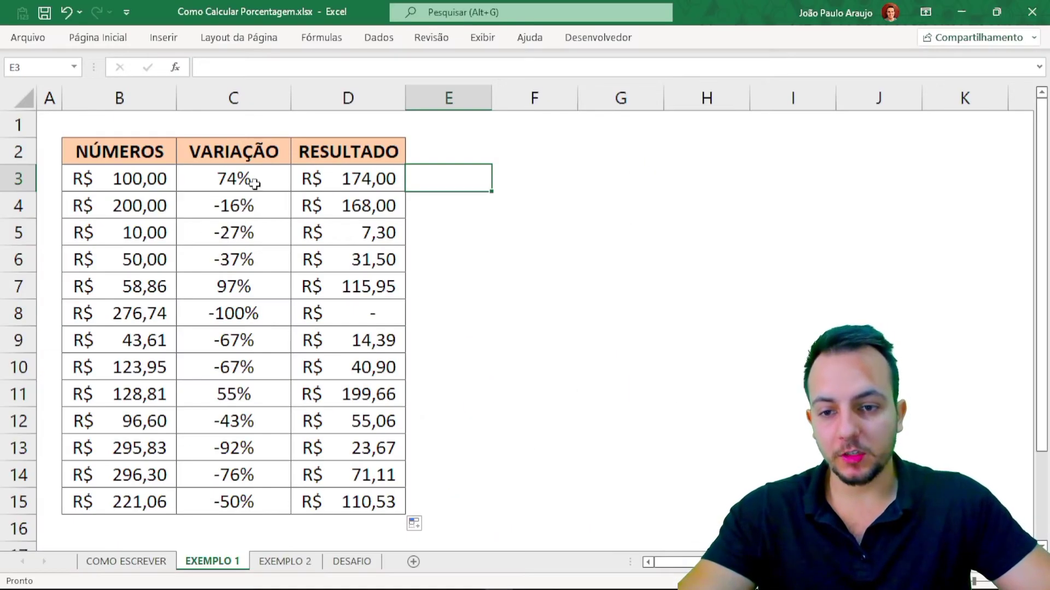
pyautogui.moveTo(390, 176); pyautogui.dragTo(386, 291)
pyautogui.moveTo(248, 237); pyautogui.dragTo(251, 394)
# - Change the number format of the VARIAÇÃO values in C3:C15 from percentage to Número
pyautogui.moveTo(235, 499); pyautogui.dragTo(271, 182)
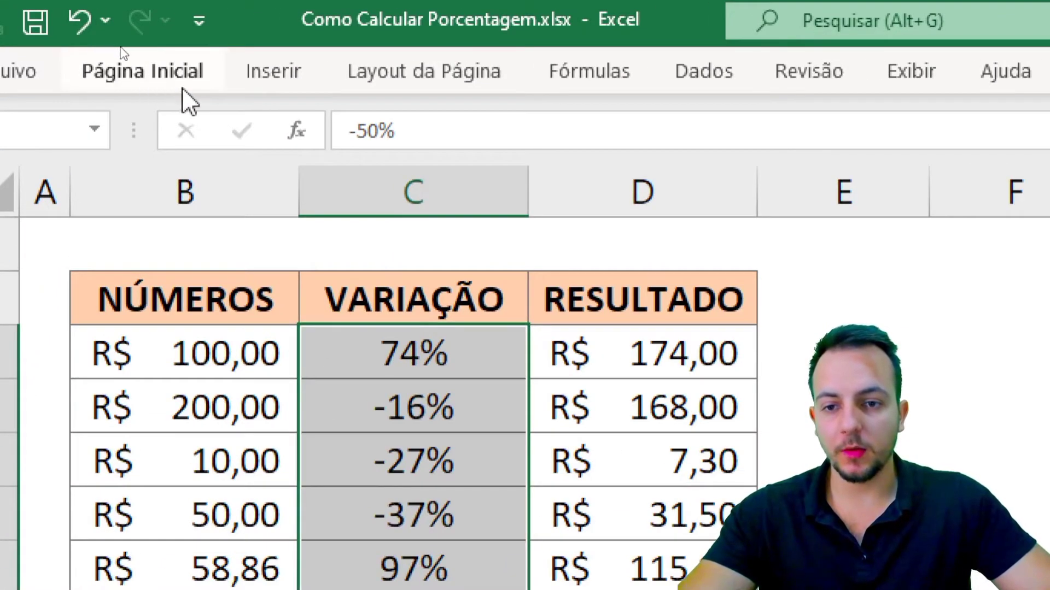
pyautogui.click(158, 81)
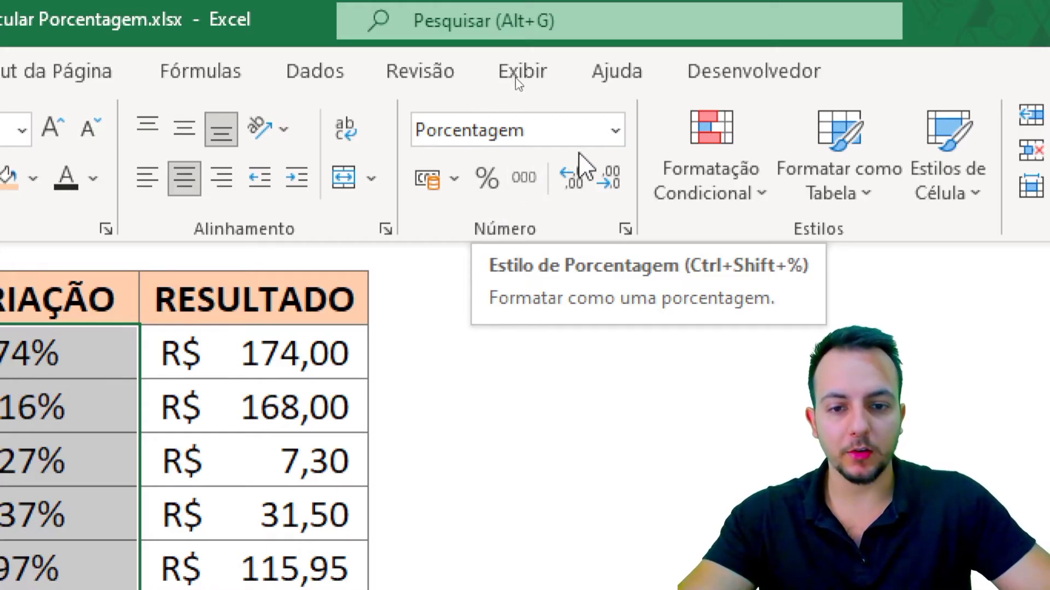
pyautogui.click(616, 132)
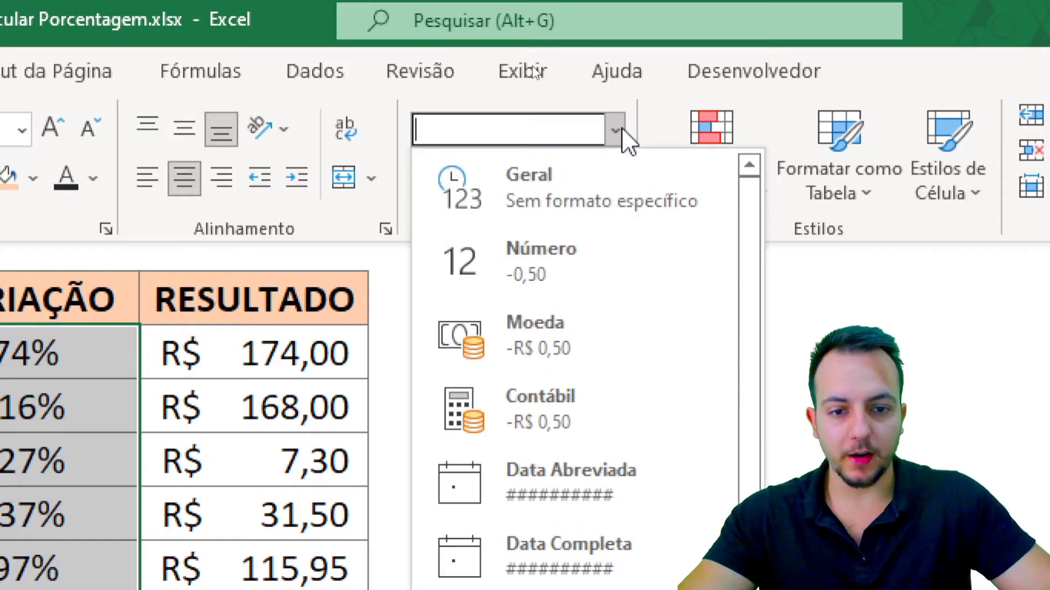
pyautogui.click(541, 265)
pyautogui.click(526, 310)
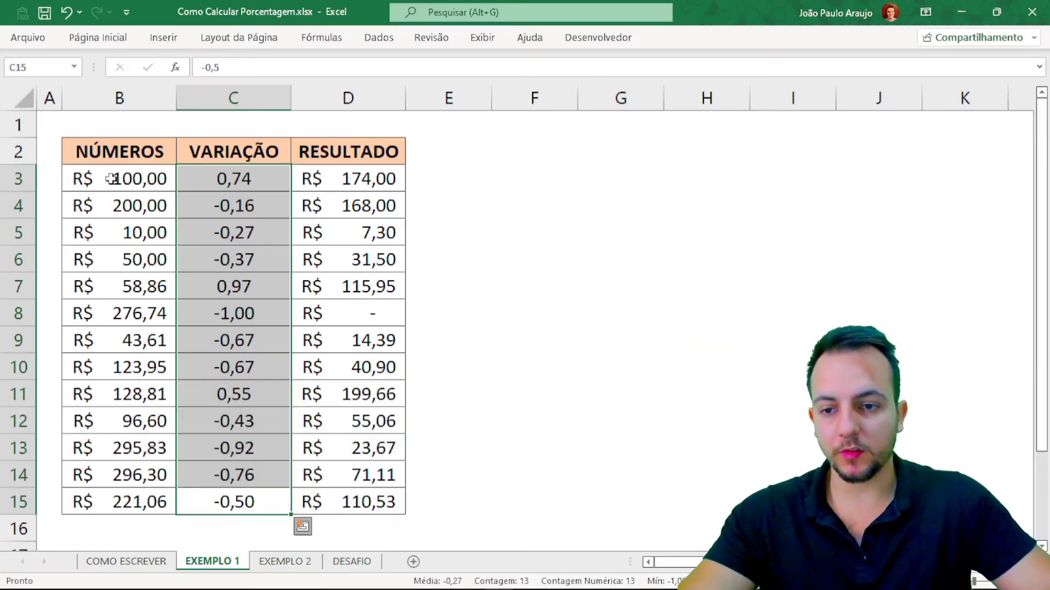
# - Add a percent sign to the column C header in C2 so that it reads VARIAÇÃO %
pyautogui.click(139, 125)
pyautogui.click(285, 139)
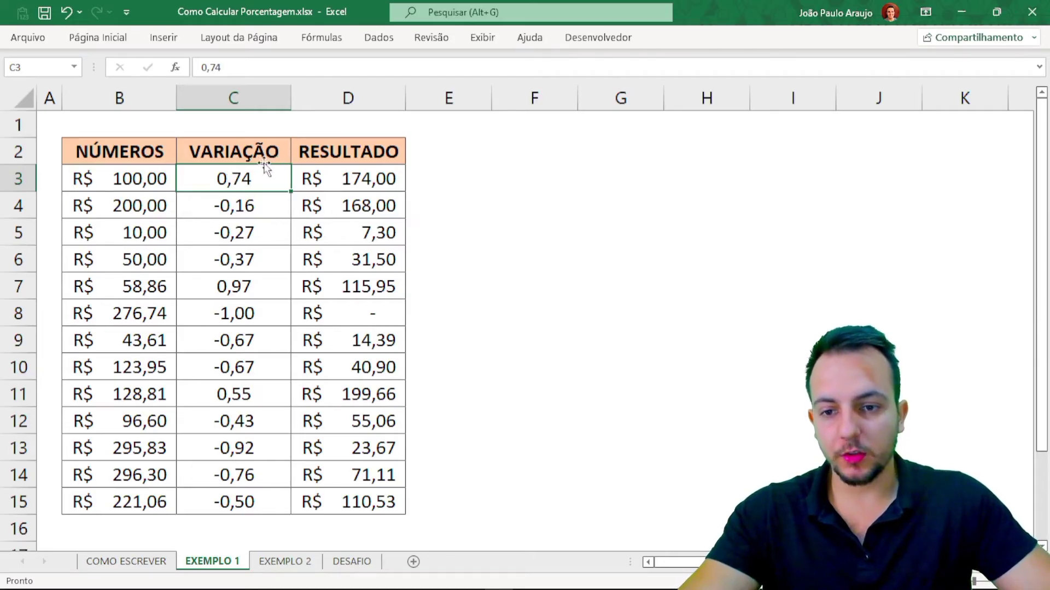
pyautogui.doubleClick(278, 152)
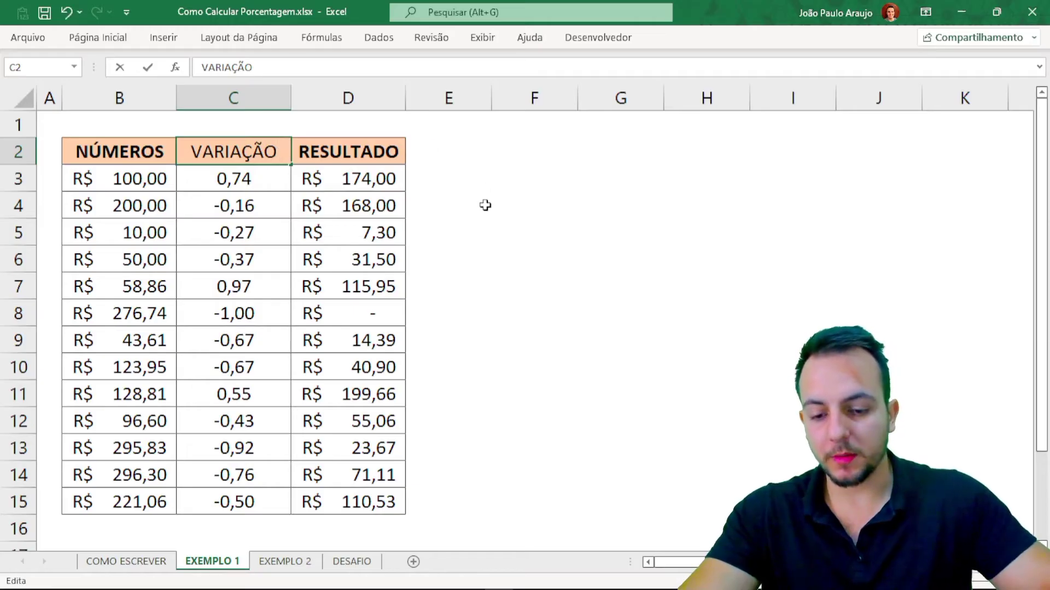
pyautogui.write('%')
pyautogui.press('Return')
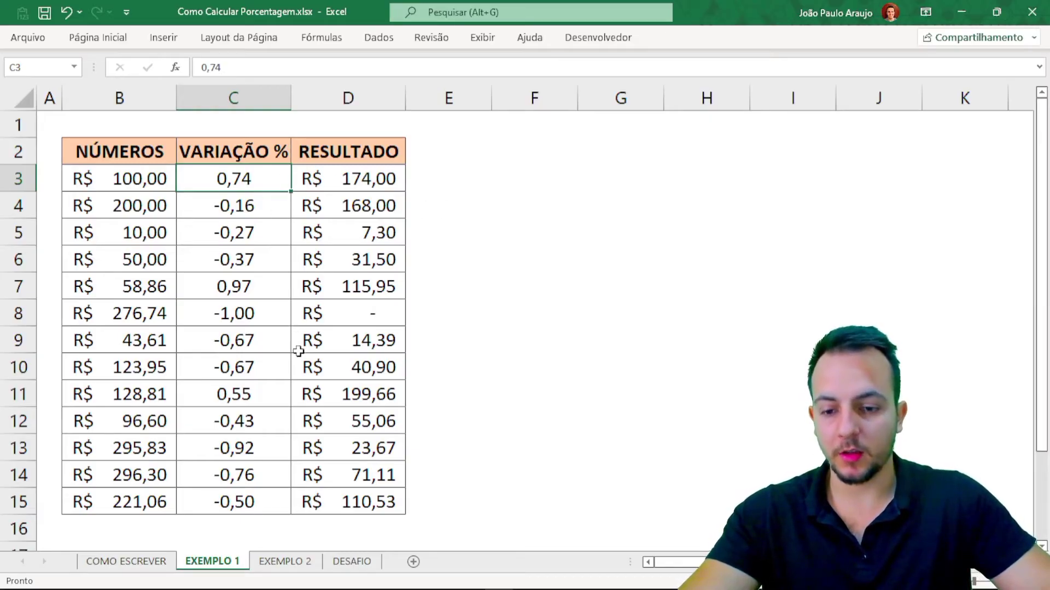
# - Open the EXEMPLO 2 sheet and examine the CUSTO, VENDA and EXEMPLO 1 columns of the upper table
pyautogui.click(286, 562)
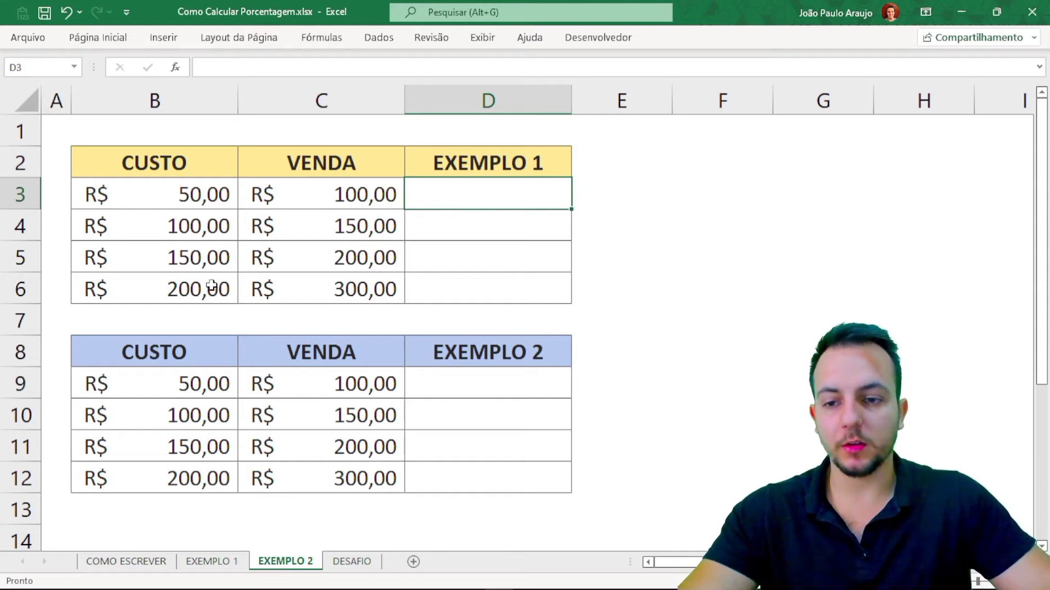
pyautogui.moveTo(527, 197); pyautogui.dragTo(504, 284)
pyautogui.moveTo(503, 201); pyautogui.dragTo(469, 287)
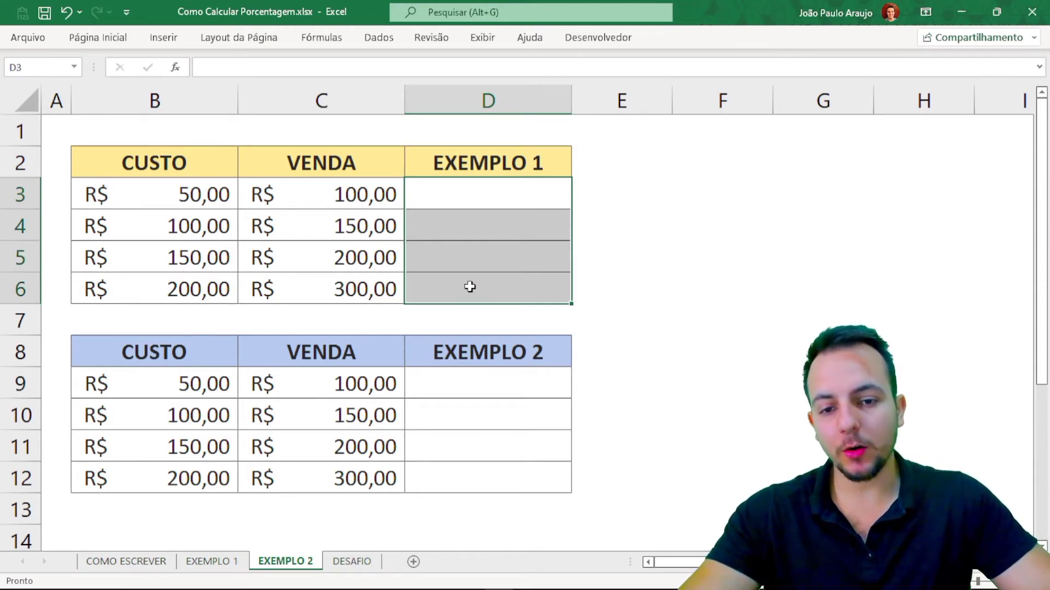
pyautogui.click(513, 195)
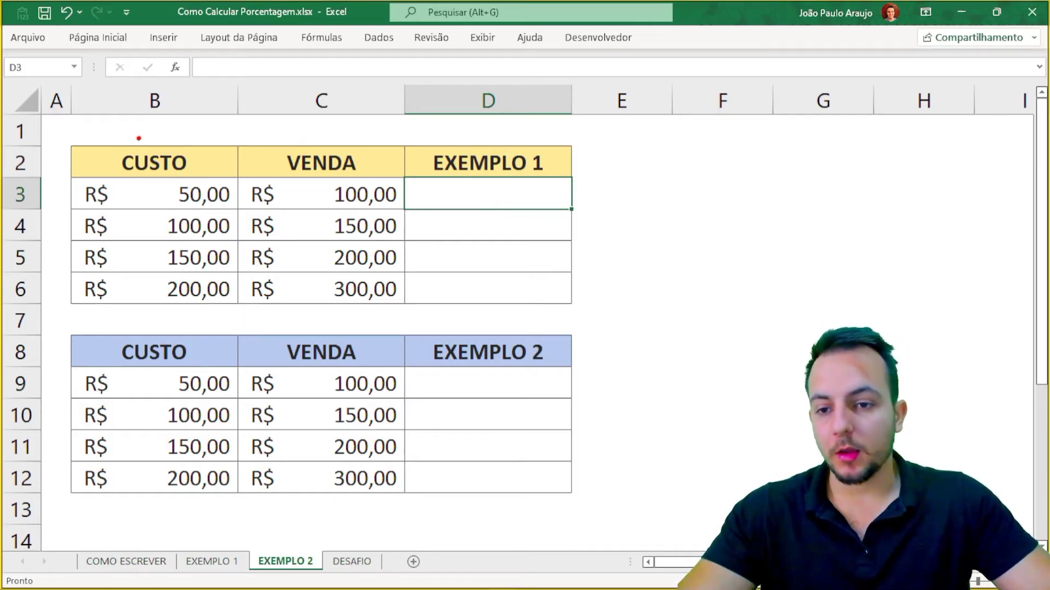
pyautogui.moveTo(171, 138); pyautogui.dragTo(264, 70)
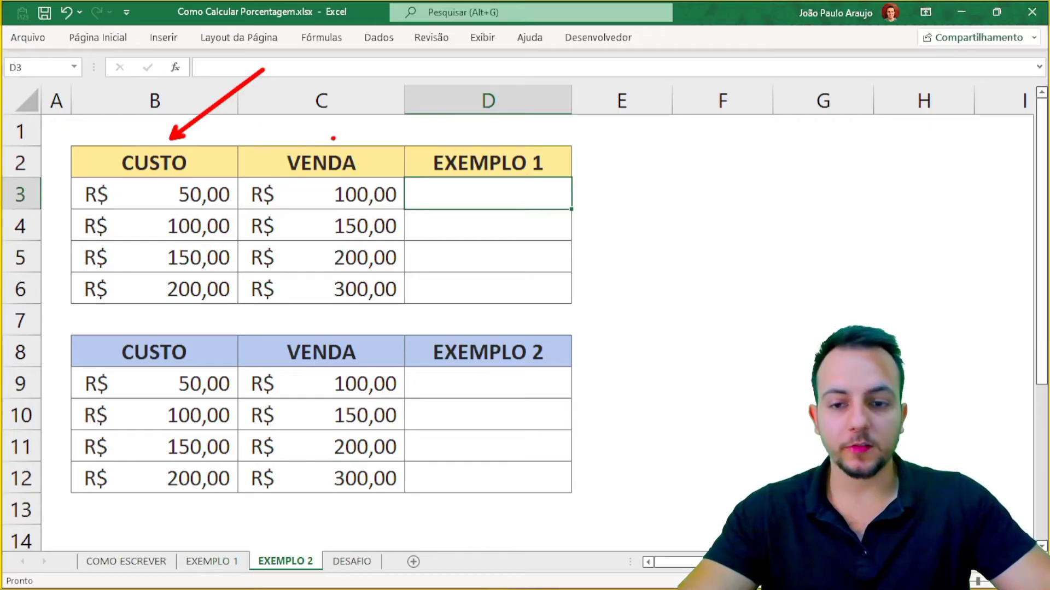
pyautogui.moveTo(333, 138); pyautogui.dragTo(398, 63)
pyautogui.moveTo(497, 126); pyautogui.dragTo(587, 51)
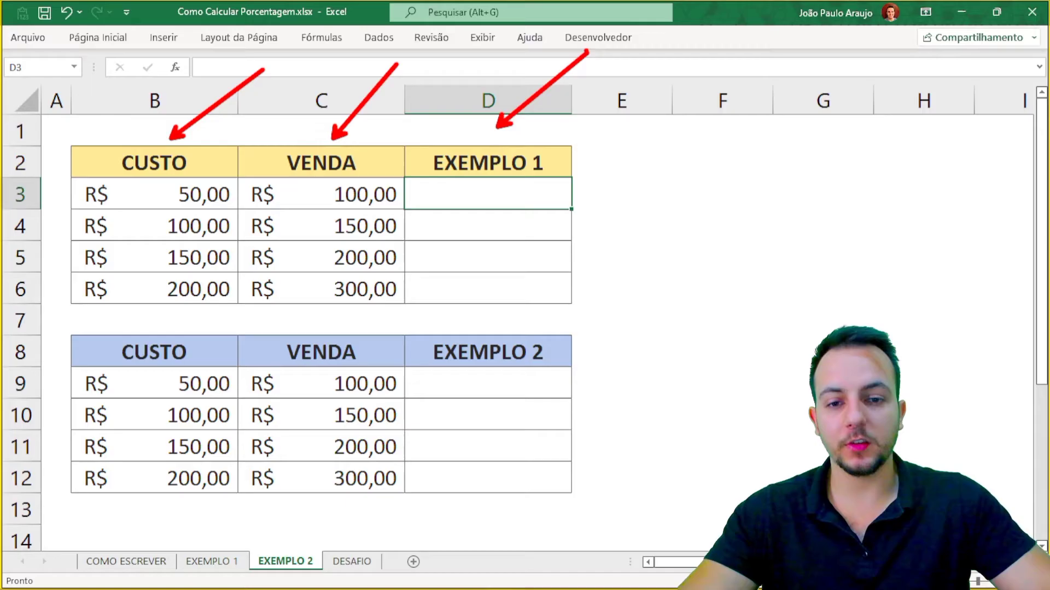
pyautogui.press('Escape')
# - Rename the column D headers of both tables, in D2 and D8, as MARGEM
pyautogui.click(527, 163)
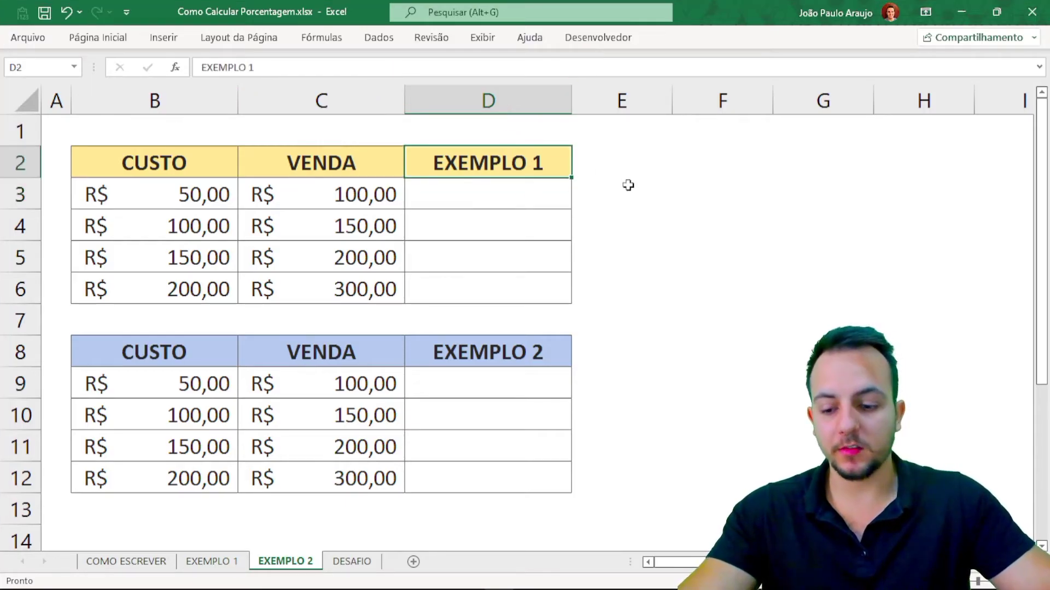
pyautogui.press('capslock')
pyautogui.write('MARGEM')
pyautogui.press('Return')
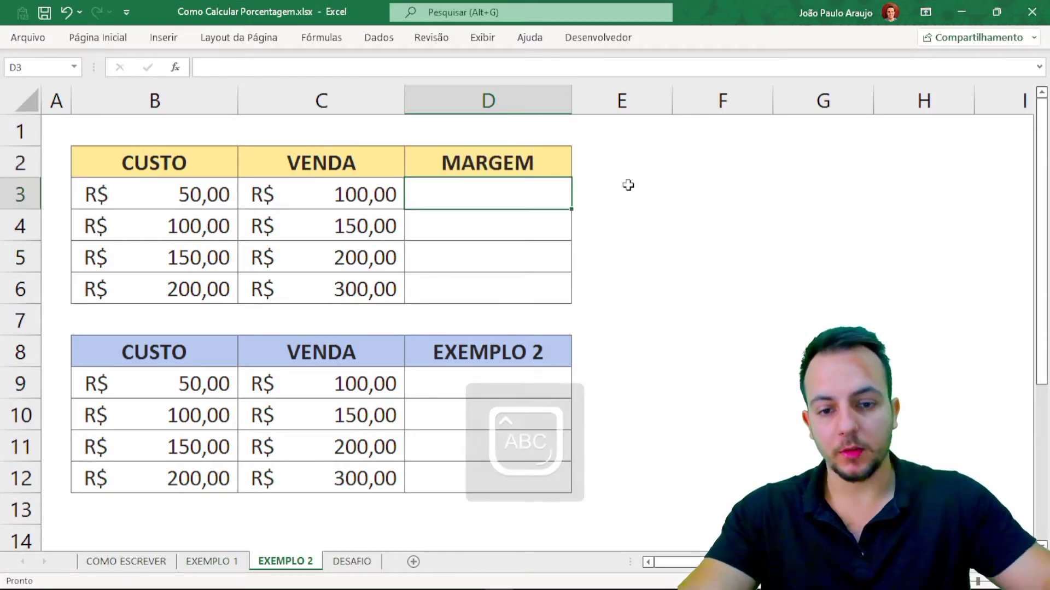
pyautogui.click(531, 346)
pyautogui.write('MARGEM[')
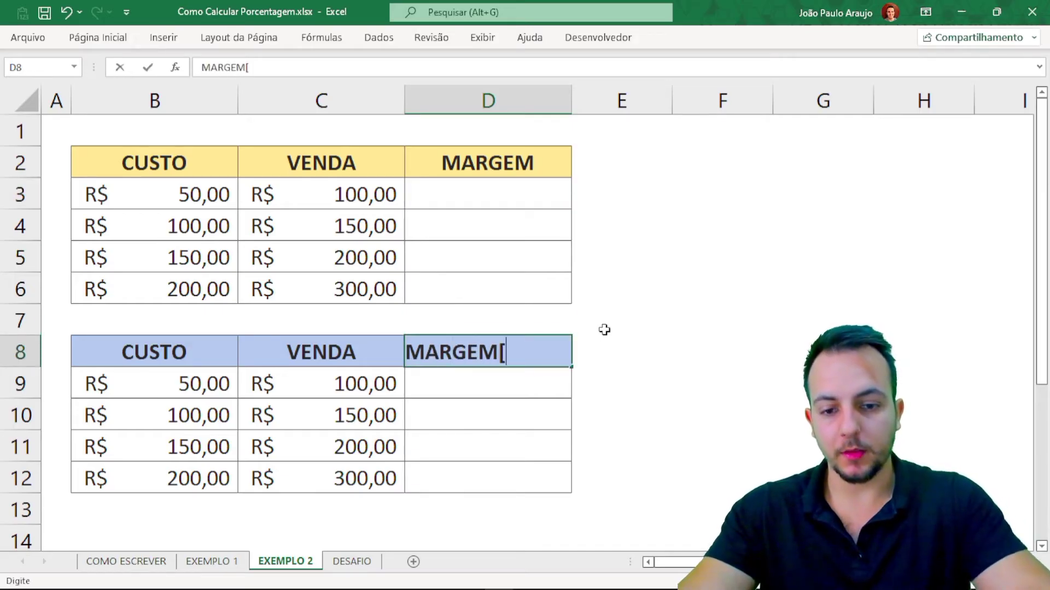
pyautogui.press('BackSpace')
pyautogui.press('Return')
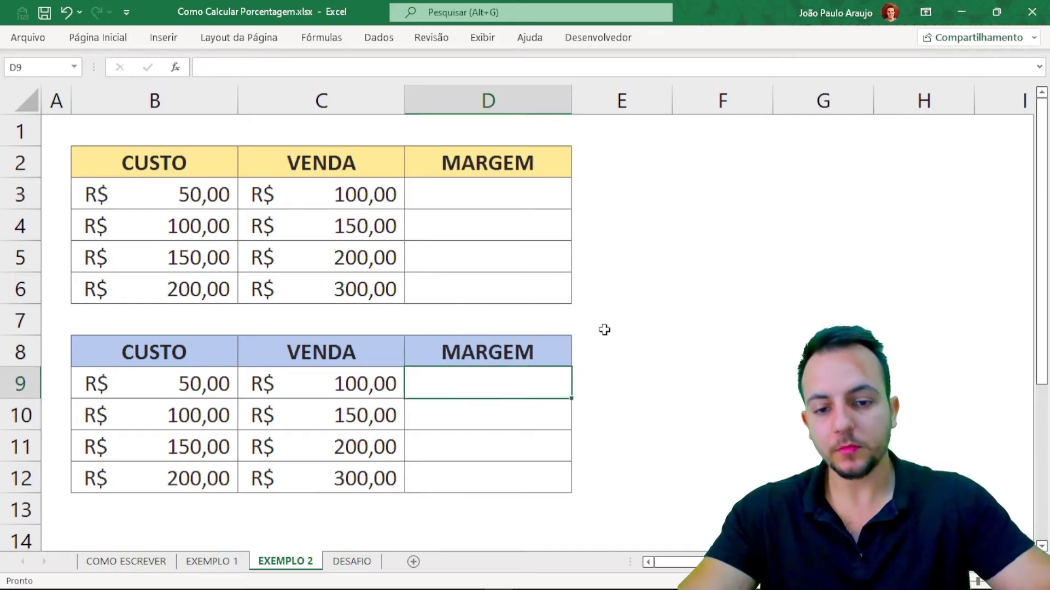
# - Review the CUSTO and VENDA pairs in rows 3 to 6 and enter =C3/B3 in D3 to divide sale price by cost
pyautogui.moveTo(189, 199); pyautogui.dragTo(489, 207)
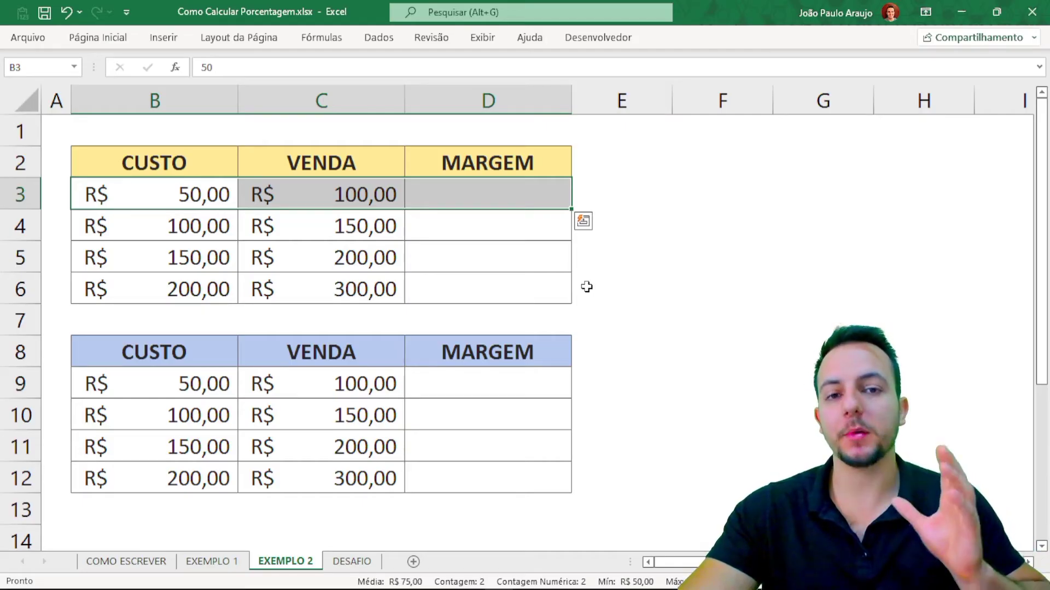
pyautogui.moveTo(190, 221); pyautogui.dragTo(424, 222)
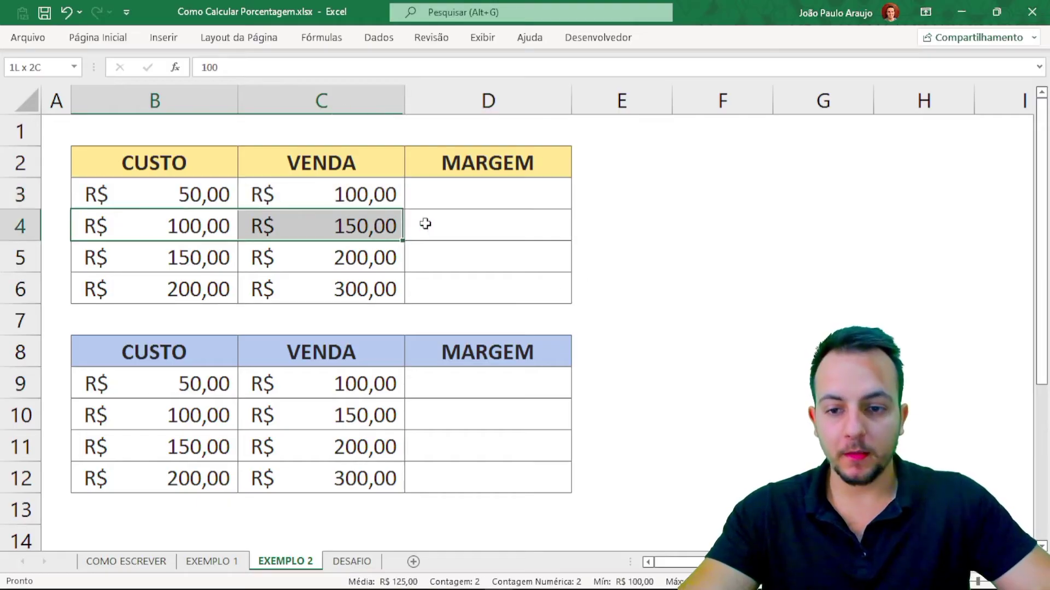
pyautogui.moveTo(228, 257); pyautogui.dragTo(475, 260)
pyautogui.moveTo(211, 288); pyautogui.dragTo(425, 286)
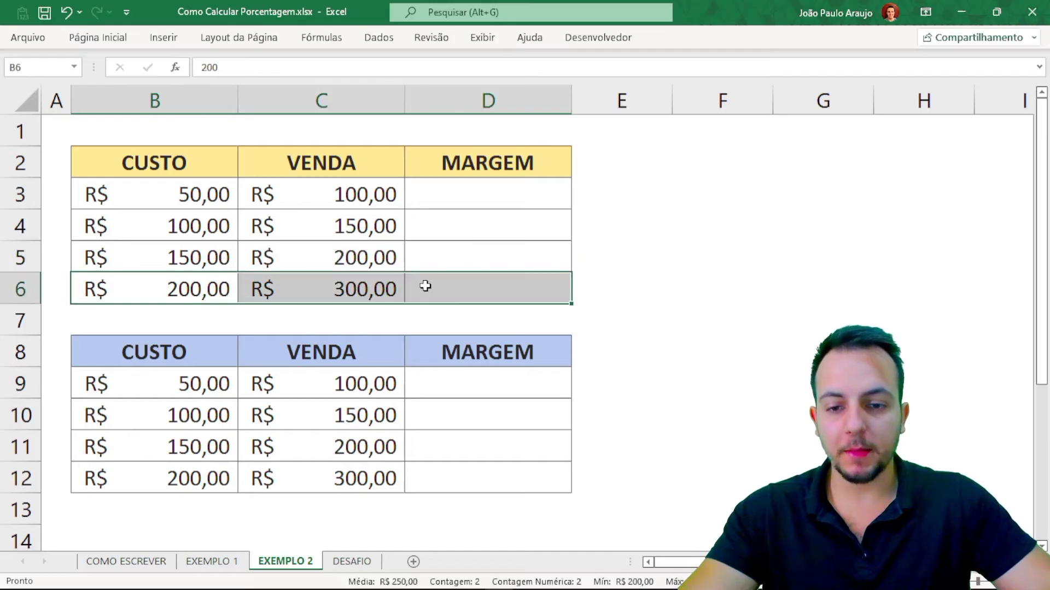
pyautogui.click(478, 184)
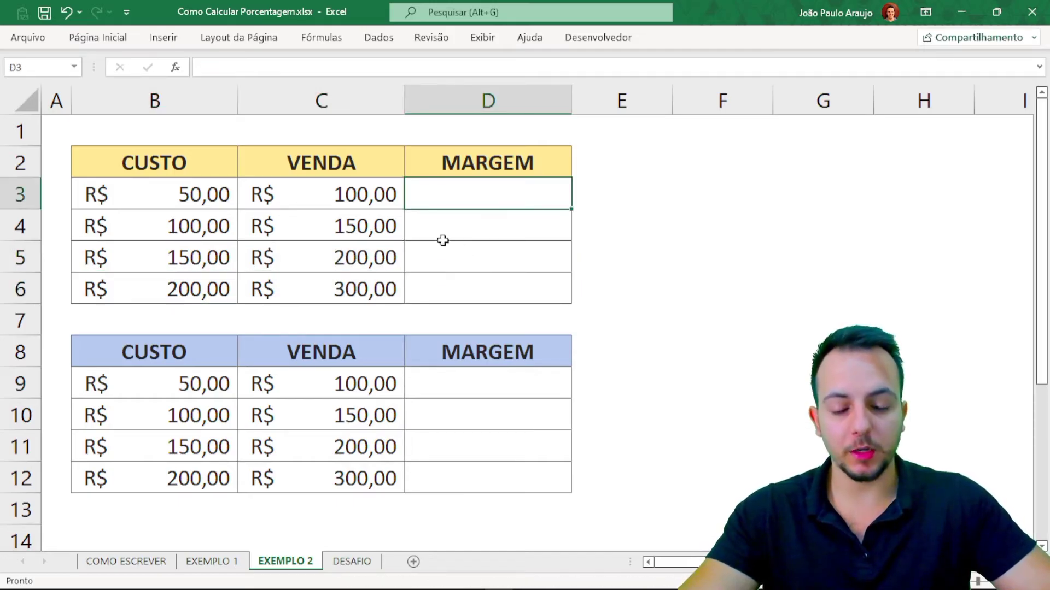
pyautogui.write('=')
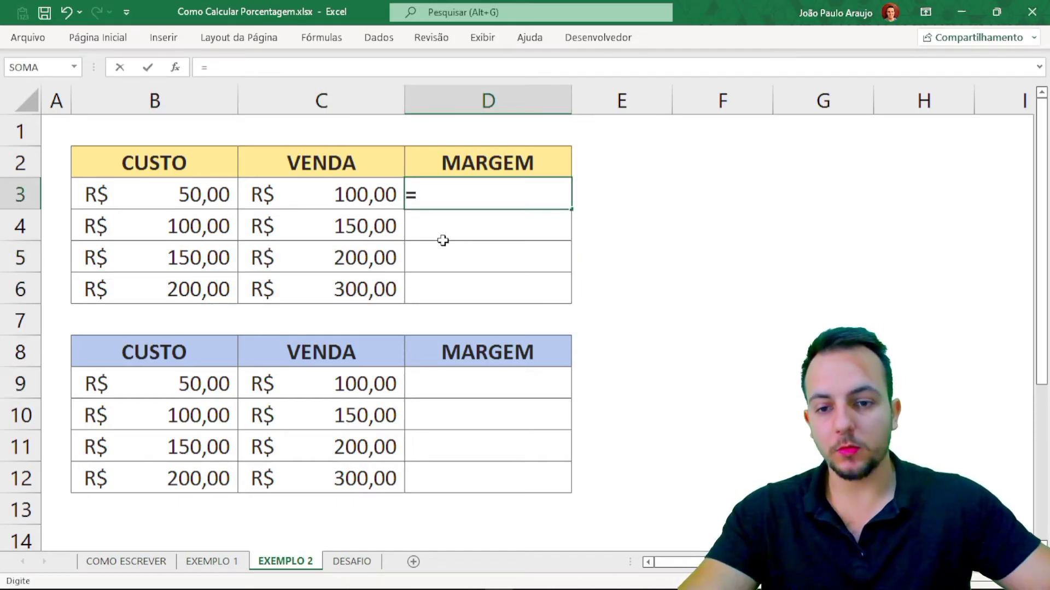
pyautogui.click(339, 200)
pyautogui.write('/')
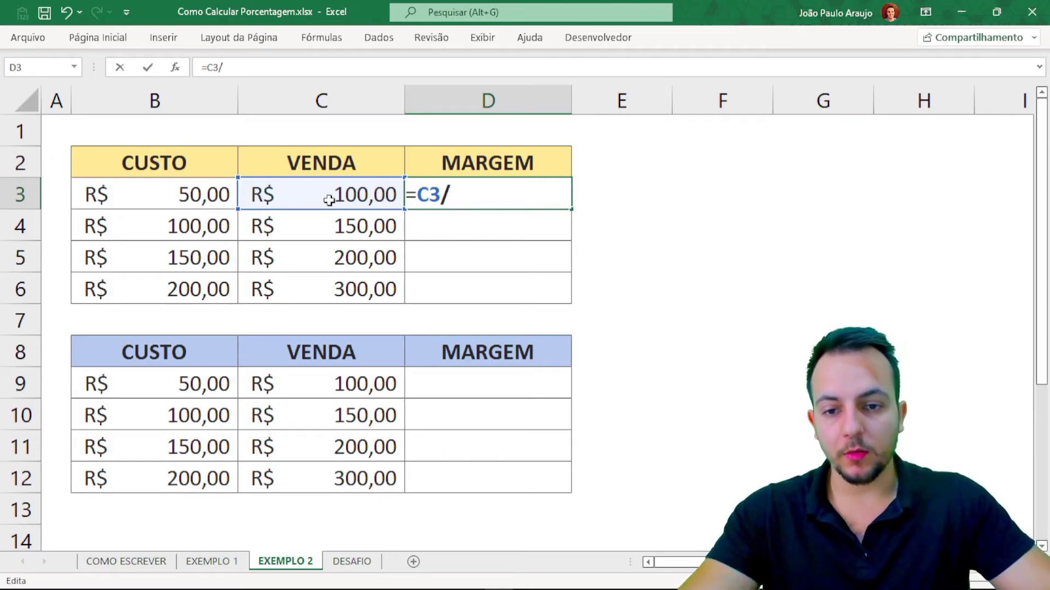
pyautogui.click(182, 197)
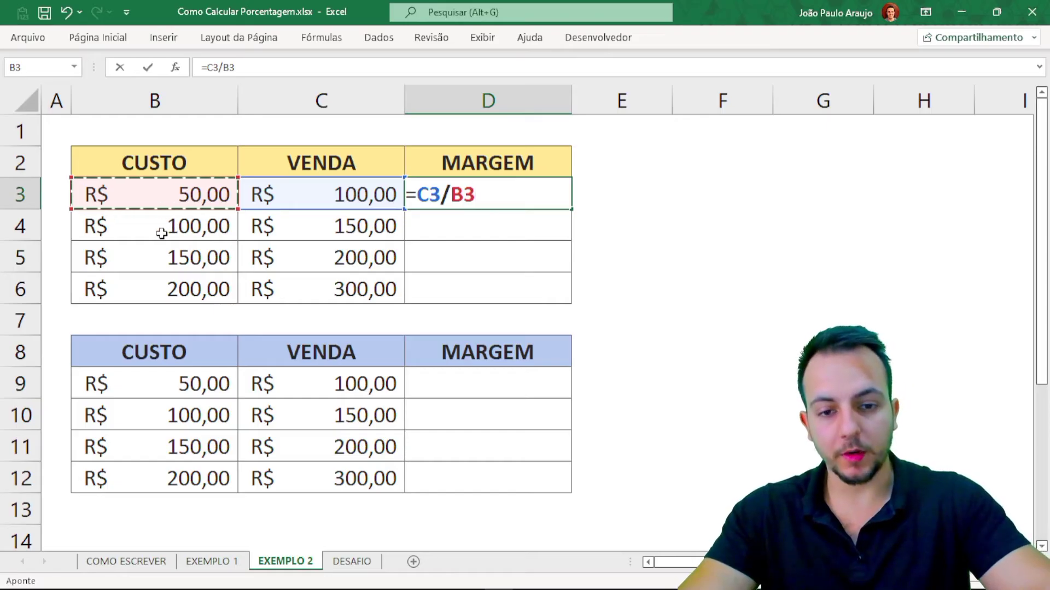
pyautogui.press('Return')
# - Examine how the D3 margin result relates the CUSTO value in B3 to the VENDA value in C3
pyautogui.moveTo(483, 174)
pyautogui.mouseDown()
pyautogui.moveTo(528, 196)
pyautogui.moveTo(454, 178)
pyautogui.mouseUp()
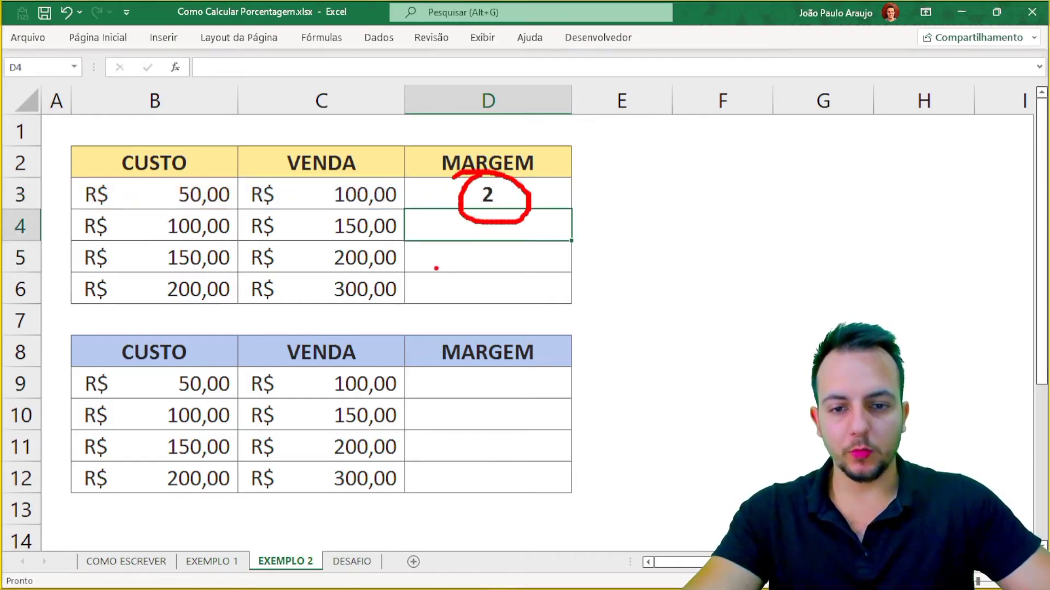
pyautogui.press('Escape')
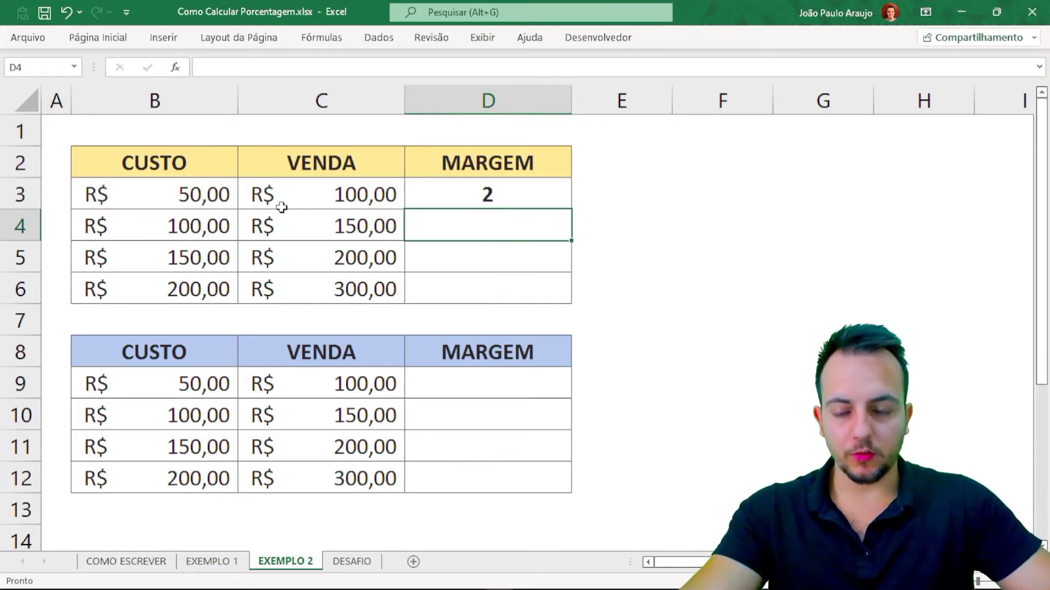
pyautogui.hotkey('ctrl', '2')
pyautogui.moveTo(162, 178)
pyautogui.mouseDown()
pyautogui.moveTo(239, 192)
pyautogui.moveTo(164, 180)
pyautogui.moveTo(232, 137)
pyautogui.mouseUp()
pyautogui.moveTo(201, 138); pyautogui.dragTo(229, 174)
pyautogui.moveTo(243, 135)
pyautogui.mouseDown()
pyautogui.moveTo(249, 166)
pyautogui.moveTo(264, 163)
pyautogui.mouseUp()
pyautogui.moveTo(511, 196); pyautogui.dragTo(616, 195)
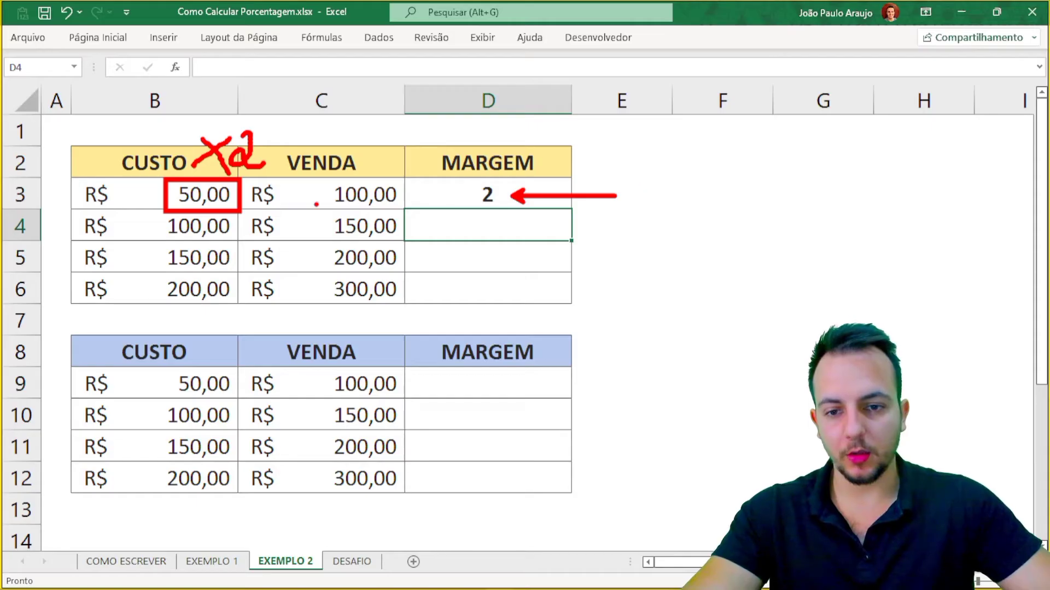
pyautogui.moveTo(320, 209); pyautogui.dragTo(408, 208)
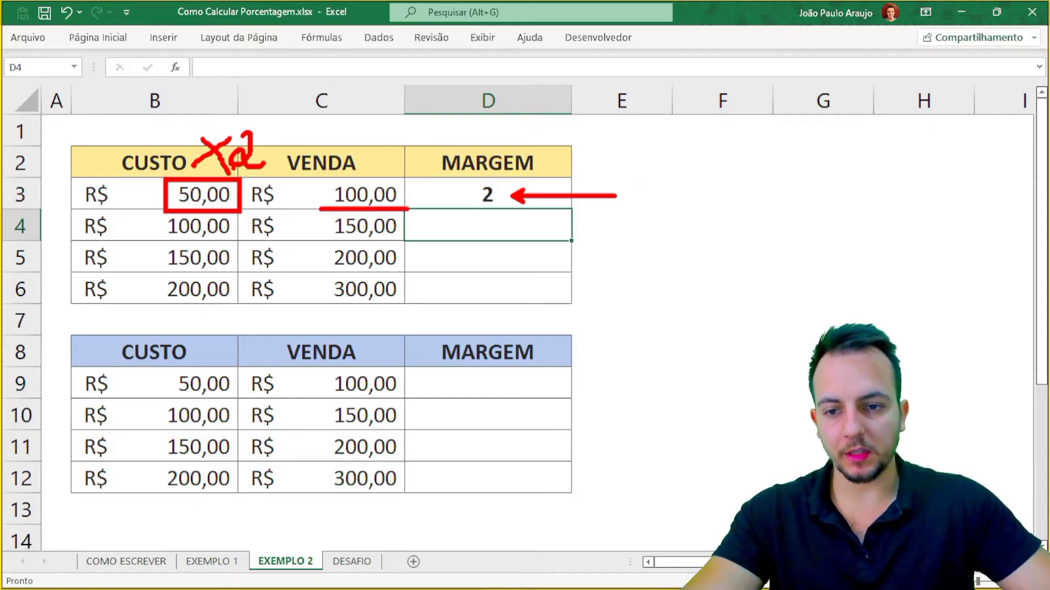
pyautogui.moveTo(376, 167)
pyautogui.mouseDown()
pyautogui.moveTo(322, 218)
pyautogui.moveTo(370, 161)
pyautogui.mouseUp()
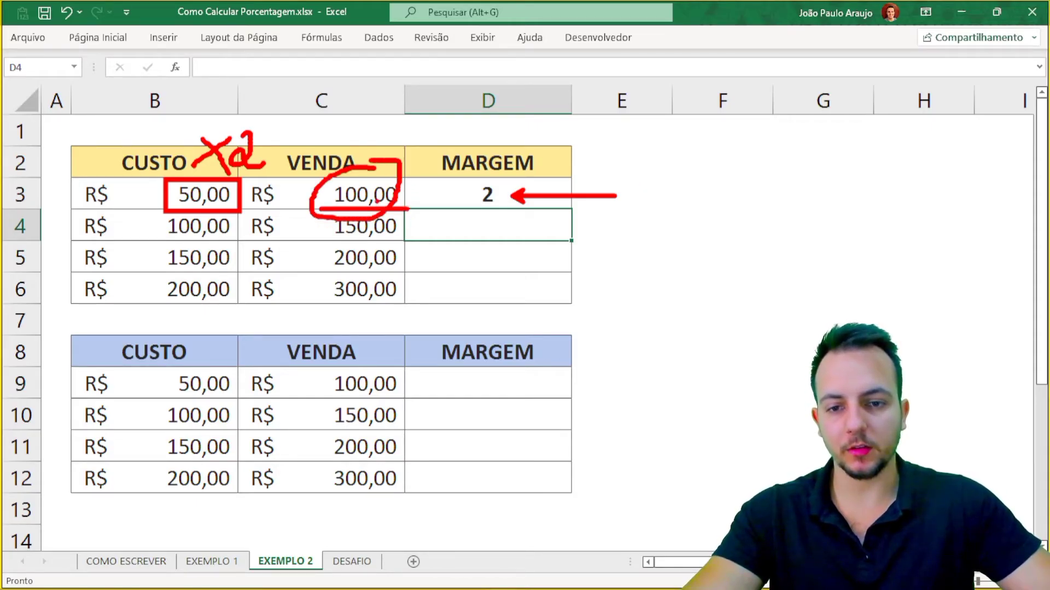
pyautogui.moveTo(498, 171)
pyautogui.mouseDown()
pyautogui.moveTo(506, 183)
pyautogui.moveTo(482, 176)
pyautogui.mouseUp()
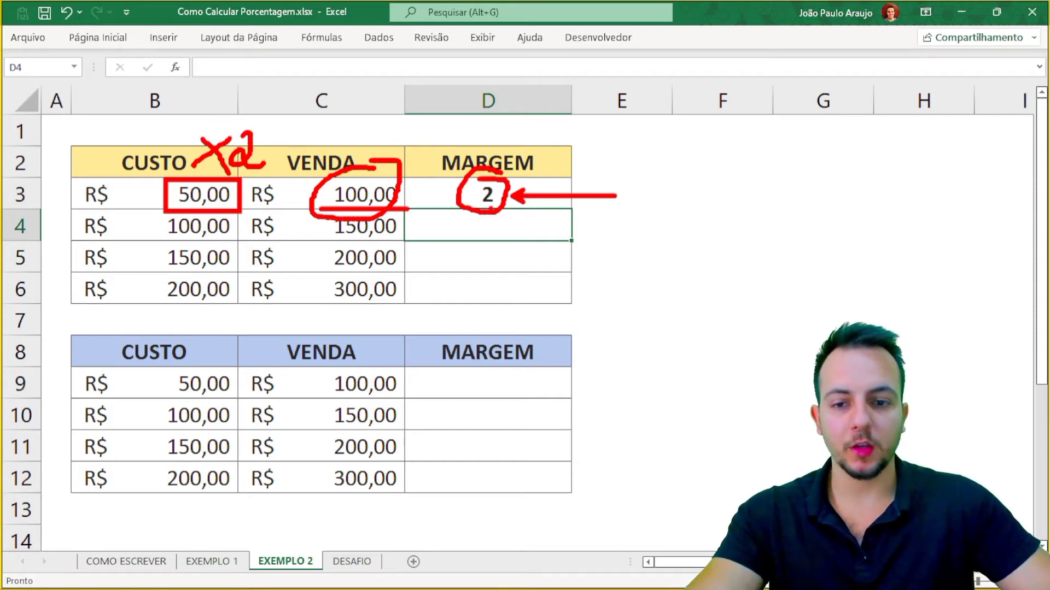
pyautogui.press('Escape')
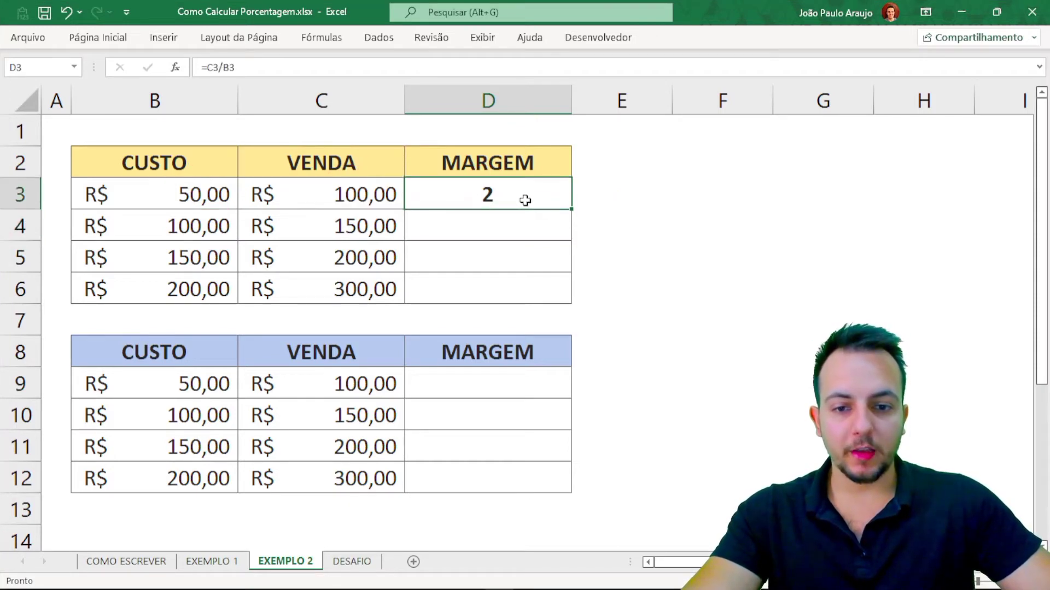
# - Change the D3 margin formula to =(C3/B3)-1, wrapping the division in parentheses and subtracting 1
pyautogui.moveTo(525, 199); pyautogui.dragTo(512, 277)
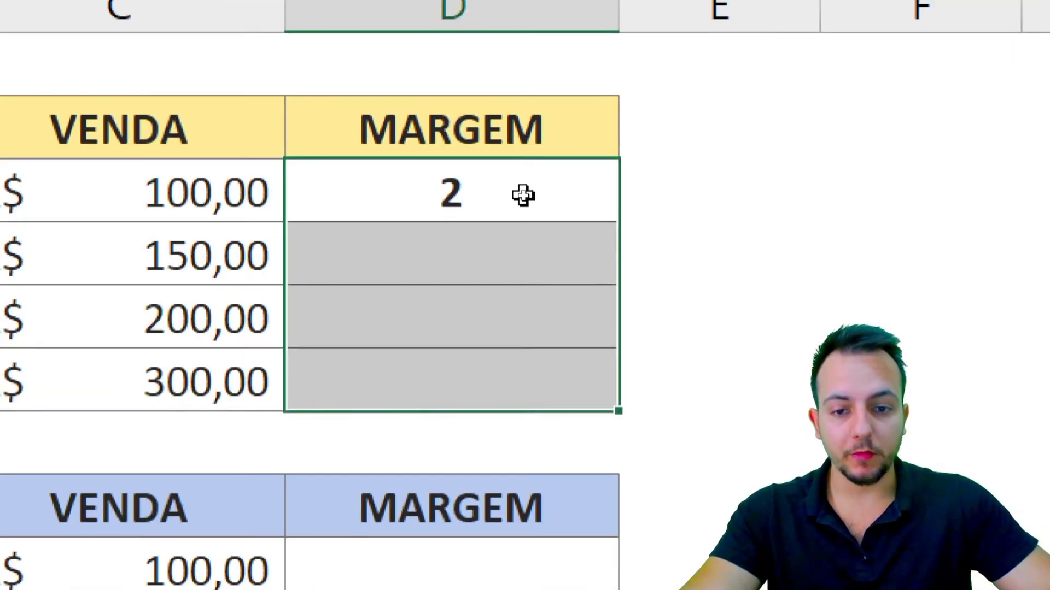
pyautogui.doubleClick(524, 196)
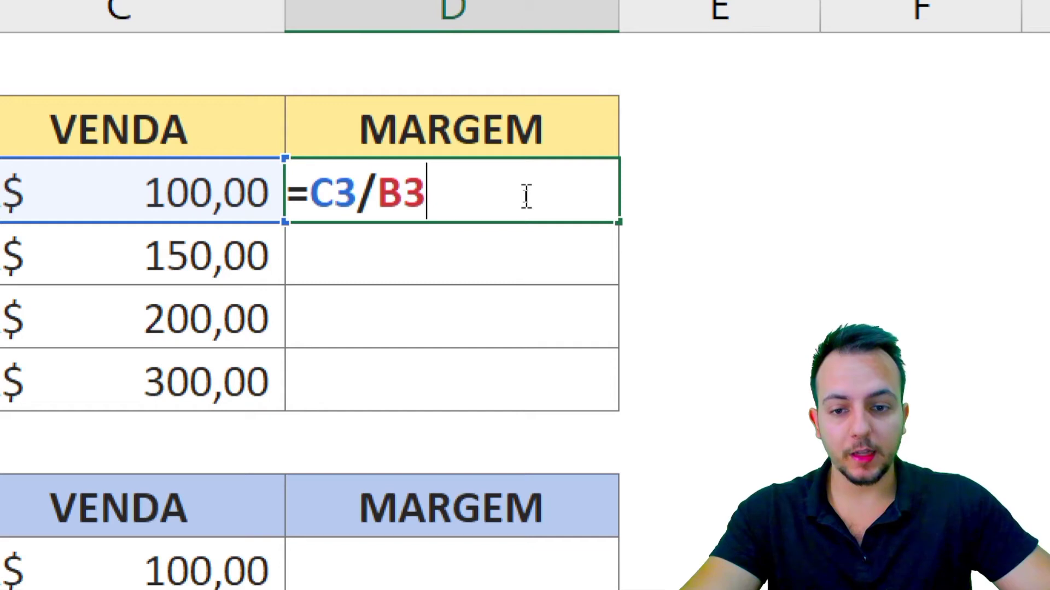
pyautogui.click(311, 195)
pyautogui.write('(')
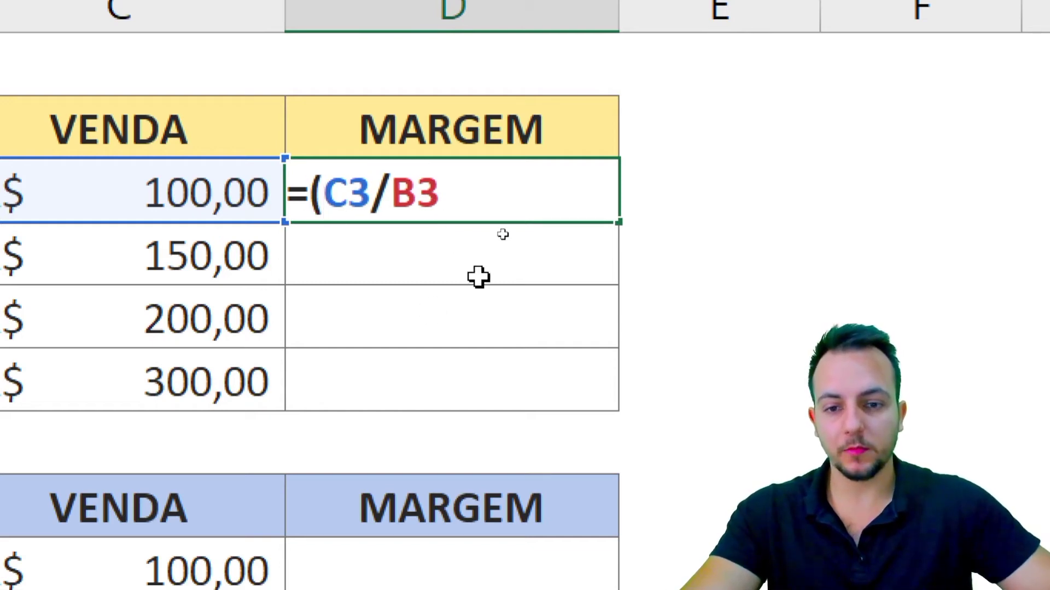
pyautogui.click(518, 179)
pyautogui.write(')')
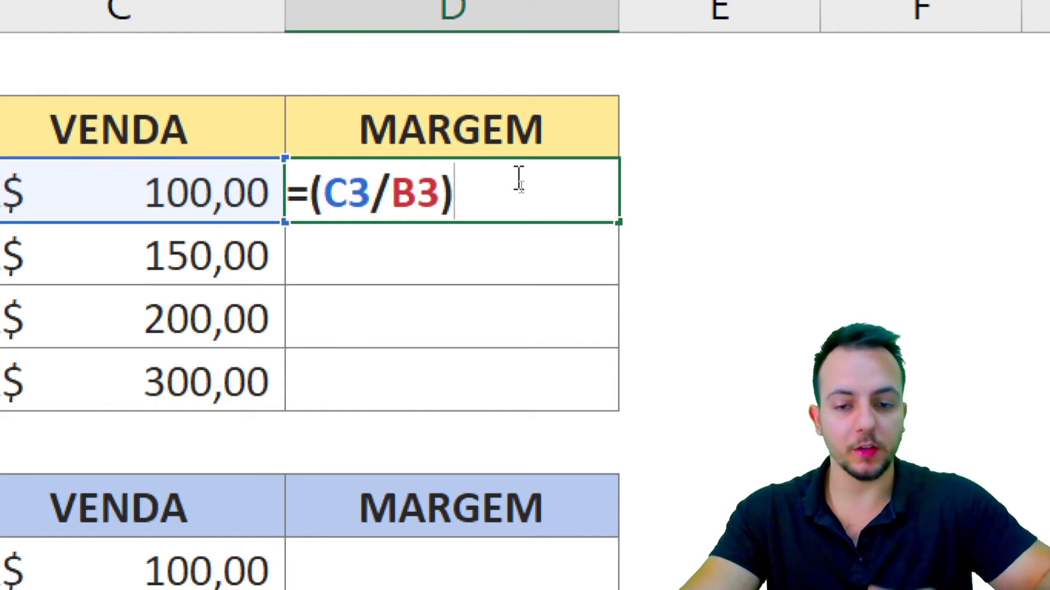
pyautogui.write('-')
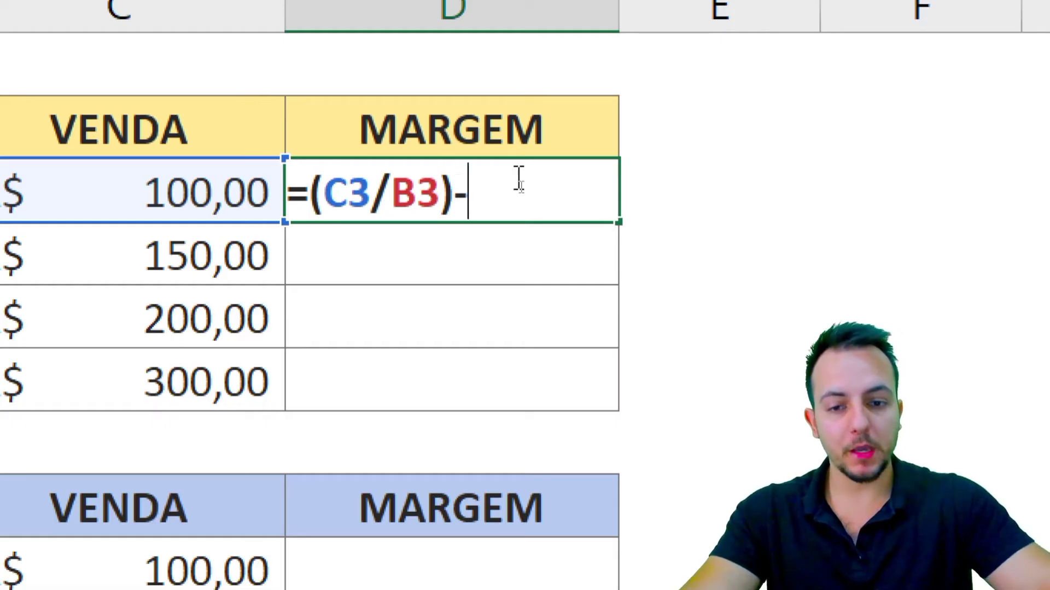
pyautogui.write('1')
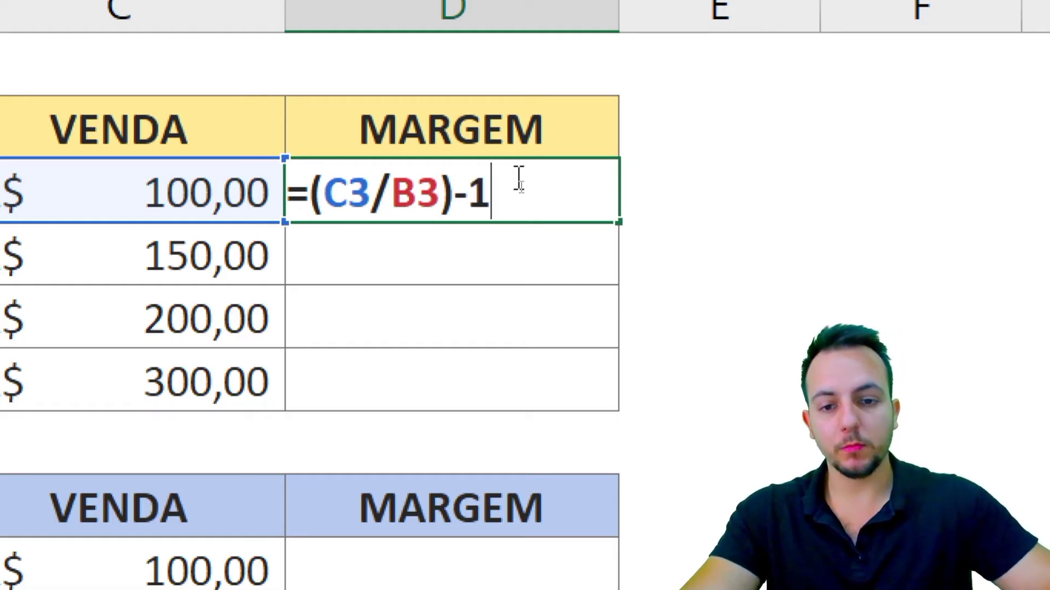
pyautogui.click(470, 213)
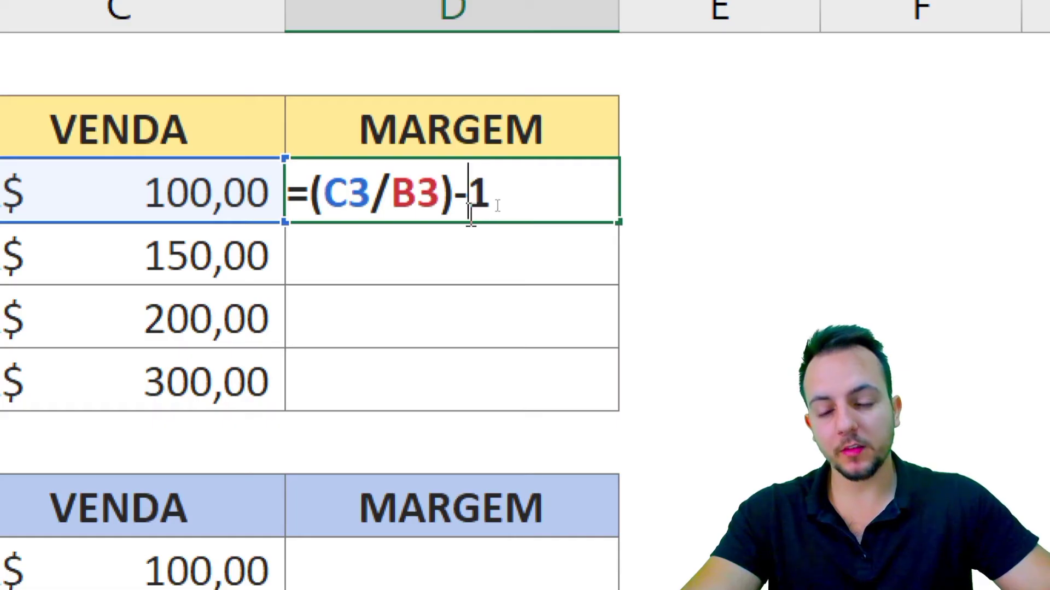
pyautogui.moveTo(470, 212); pyautogui.dragTo(532, 197)
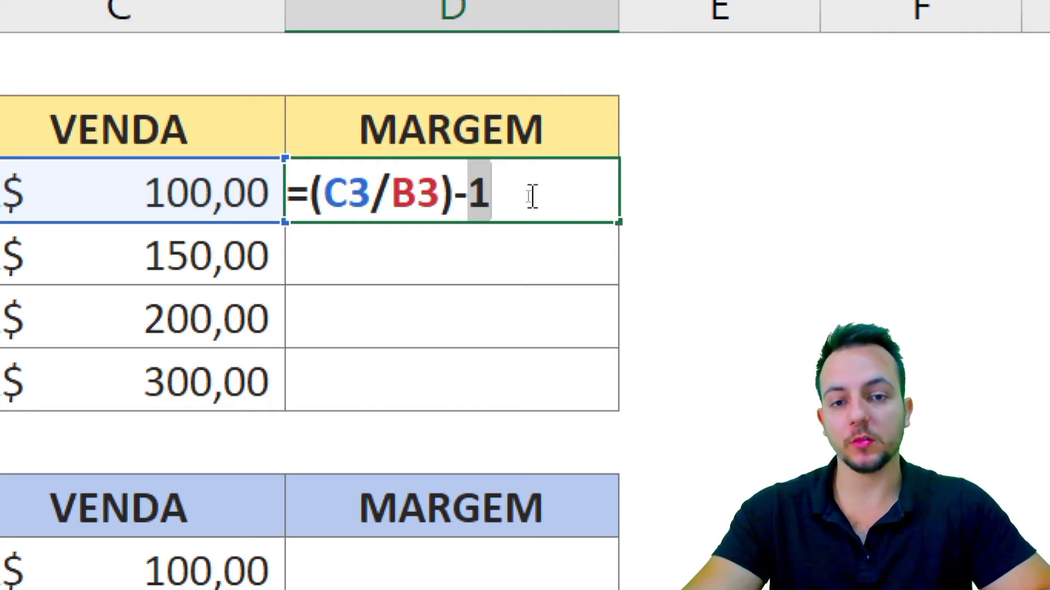
pyautogui.click(443, 194)
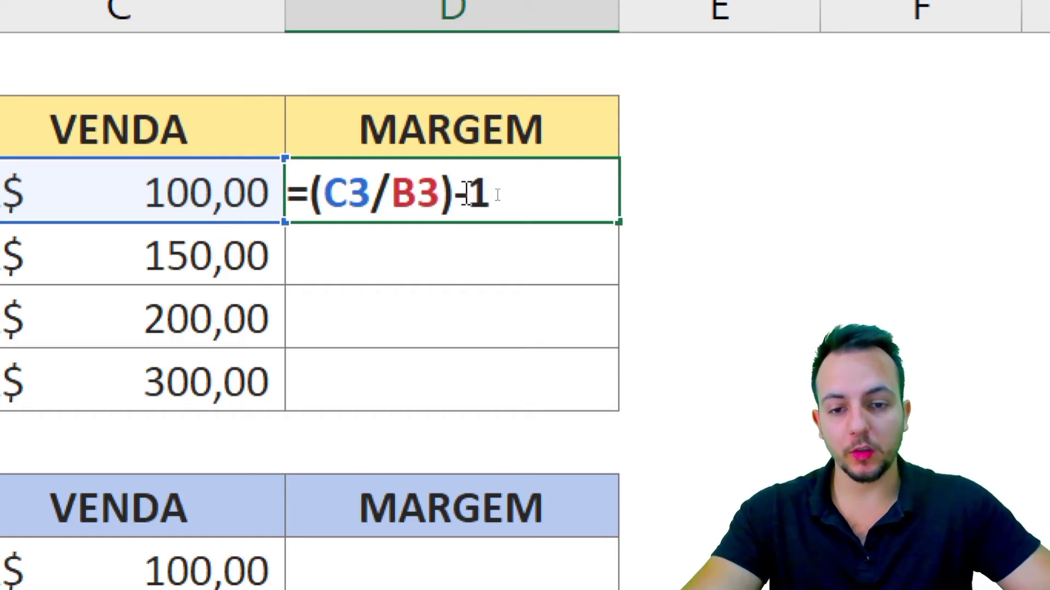
pyautogui.moveTo(468, 195); pyautogui.dragTo(534, 213)
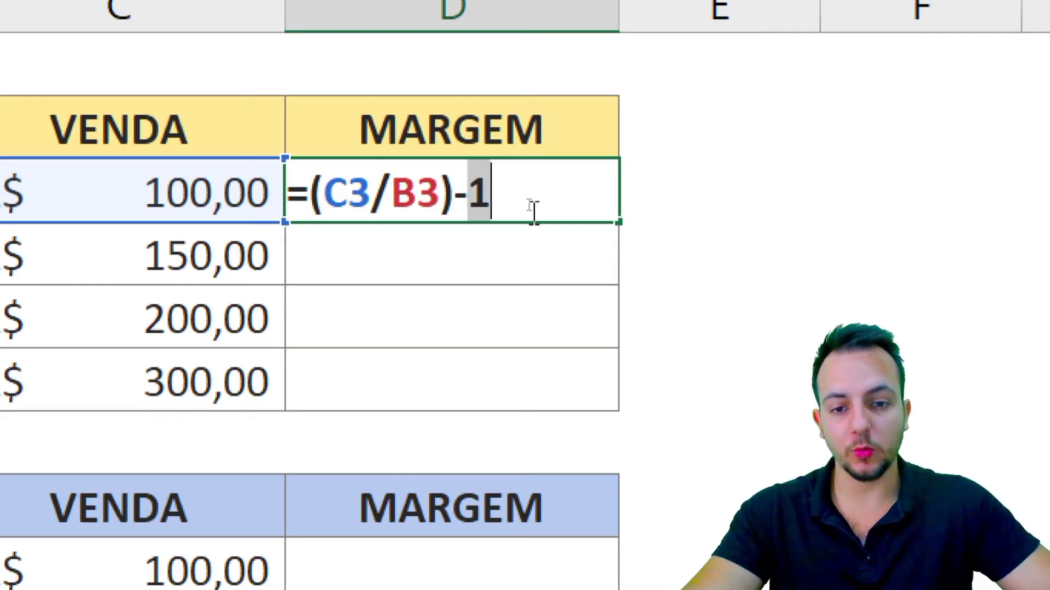
pyautogui.click(557, 197)
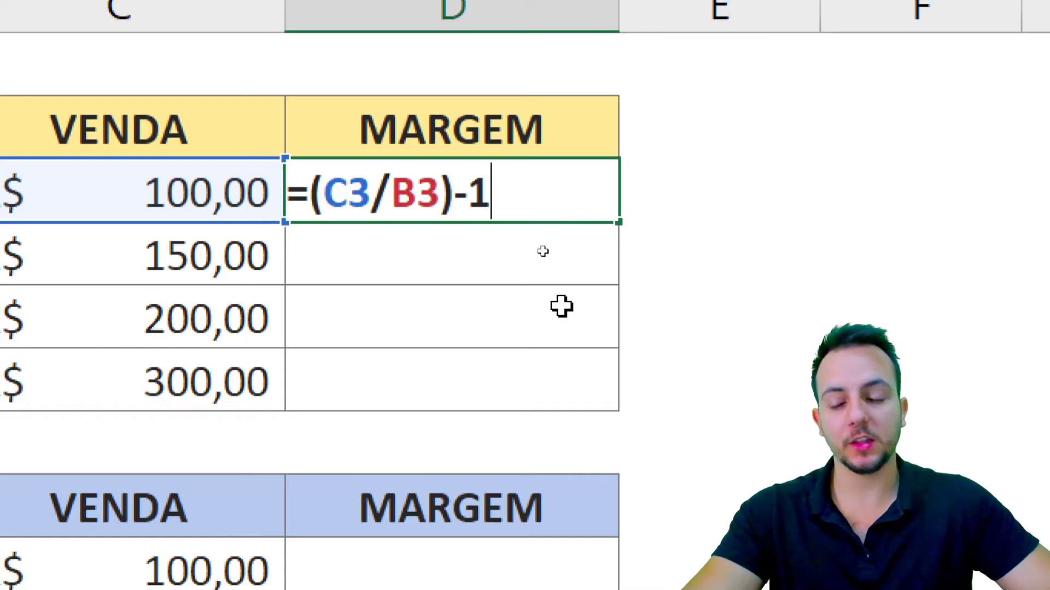
pyautogui.press('Return')
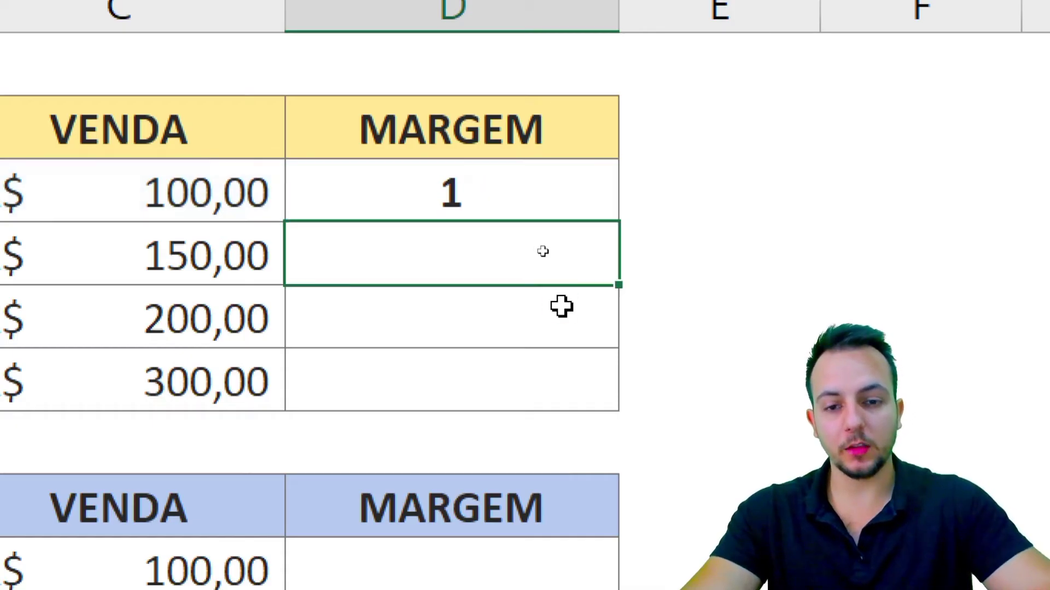
# - Copy the D3 margin formula down to D6 and review each row's CUSTO, VENDA and MARGEM values
pyautogui.click(544, 194)
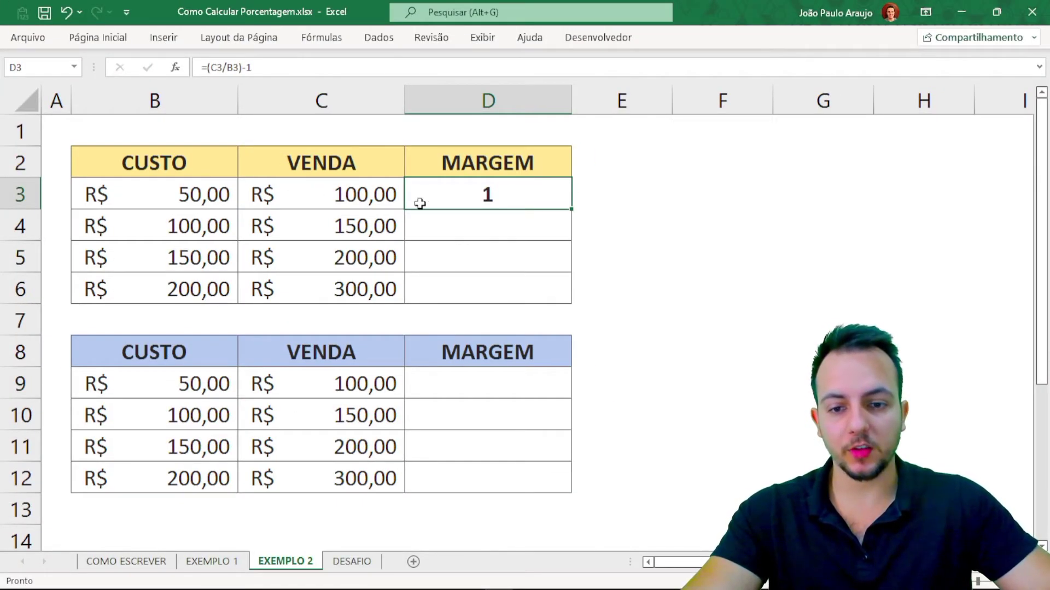
pyautogui.moveTo(570, 209); pyautogui.dragTo(561, 296)
pyautogui.click(530, 226)
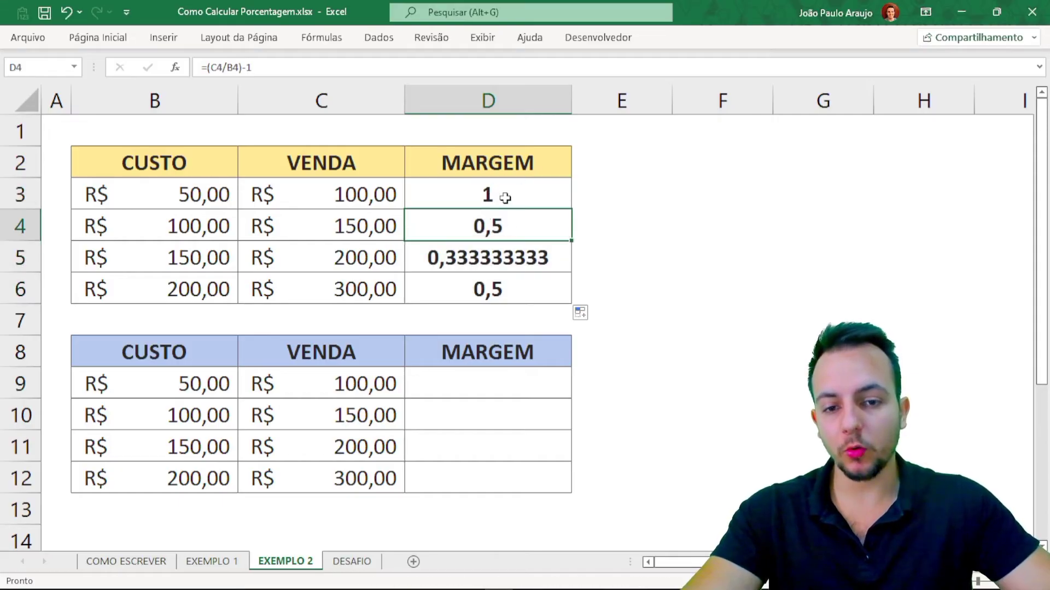
pyautogui.moveTo(518, 194); pyautogui.dragTo(508, 287)
pyautogui.moveTo(140, 231); pyautogui.dragTo(445, 230)
pyautogui.moveTo(212, 257); pyautogui.dragTo(478, 245)
pyautogui.moveTo(230, 281); pyautogui.dragTo(474, 285)
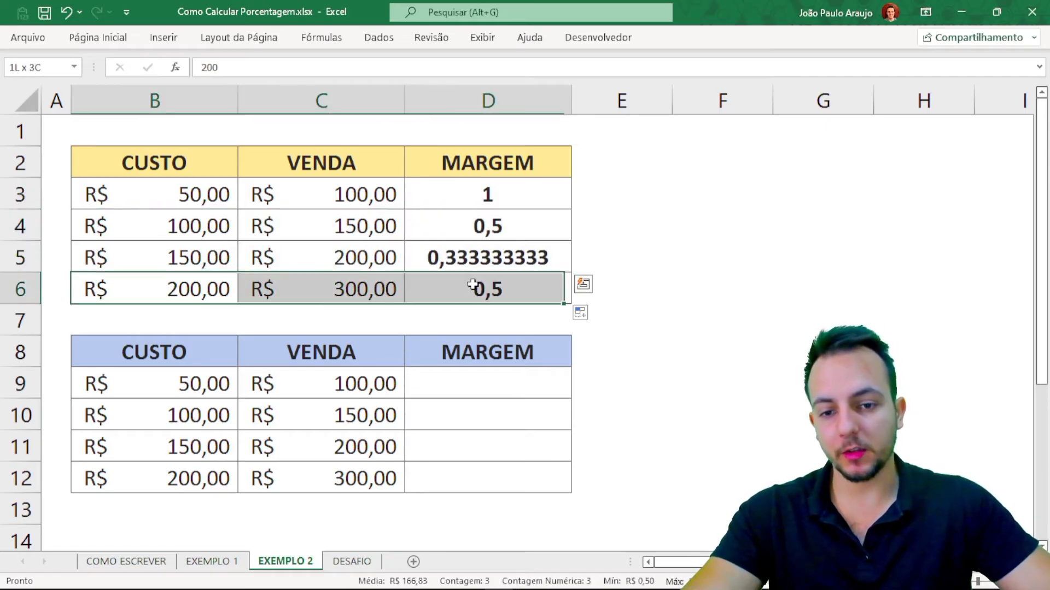
pyautogui.click(526, 259)
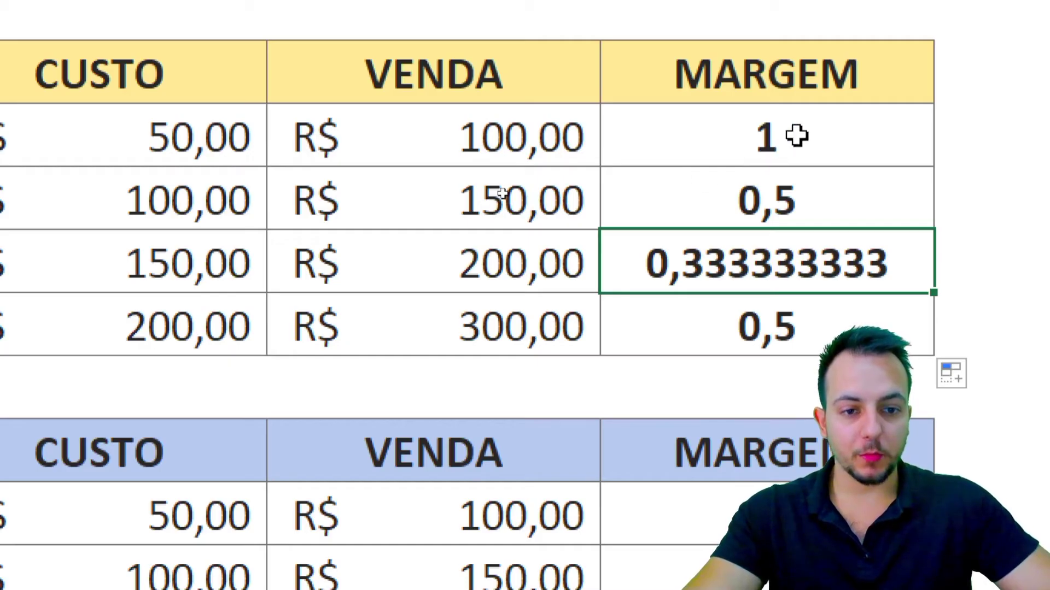
# - Format the upper table's margins in D3:D6 with the percentage style and check each row's result
pyautogui.moveTo(790, 137); pyautogui.dragTo(806, 300)
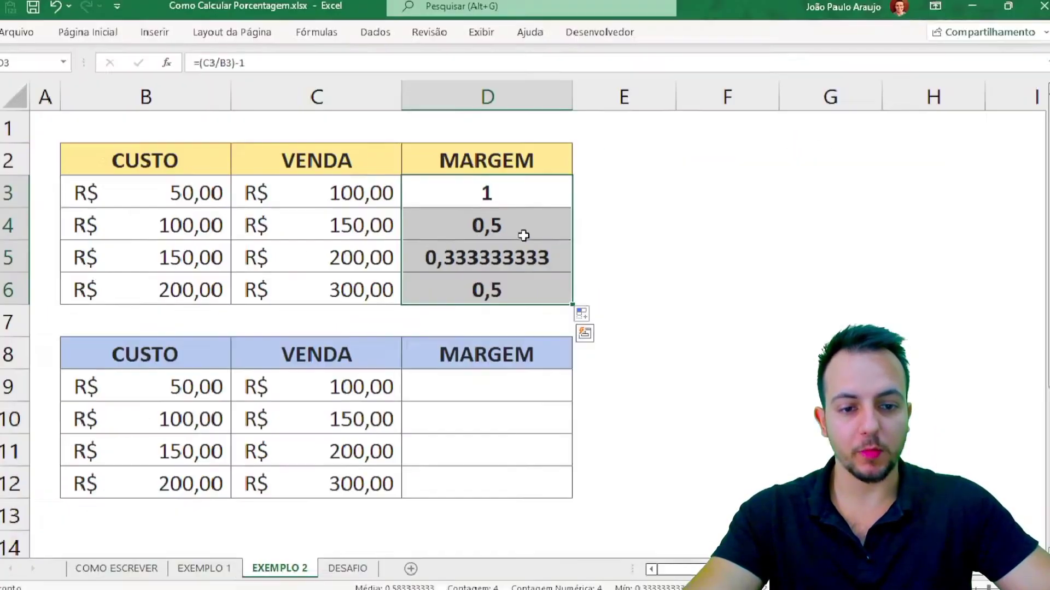
pyautogui.press('ctrl')
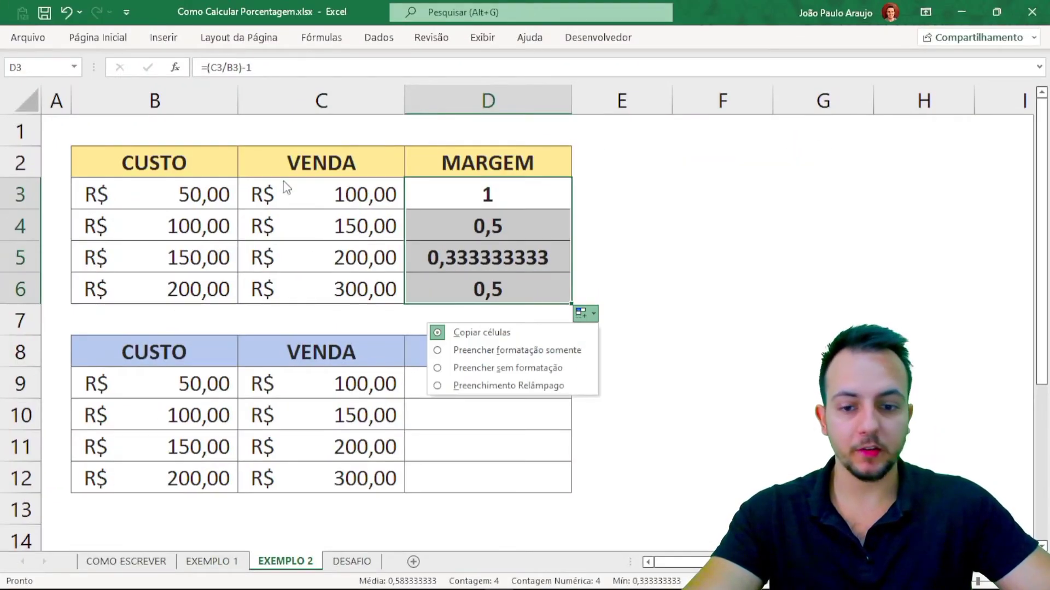
pyautogui.click(99, 39)
pyautogui.click(98, 38)
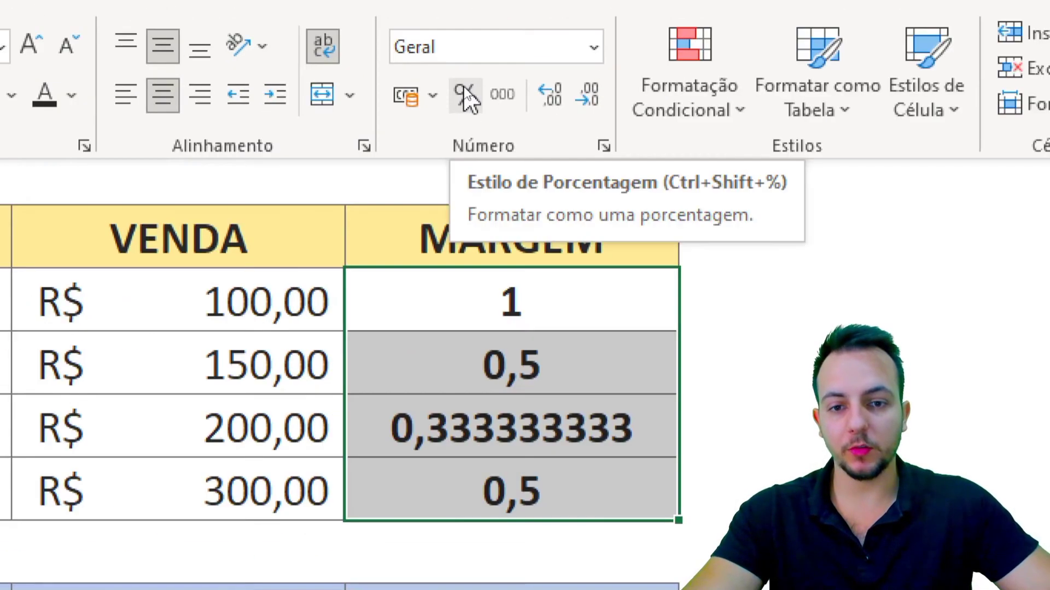
pyautogui.click(464, 95)
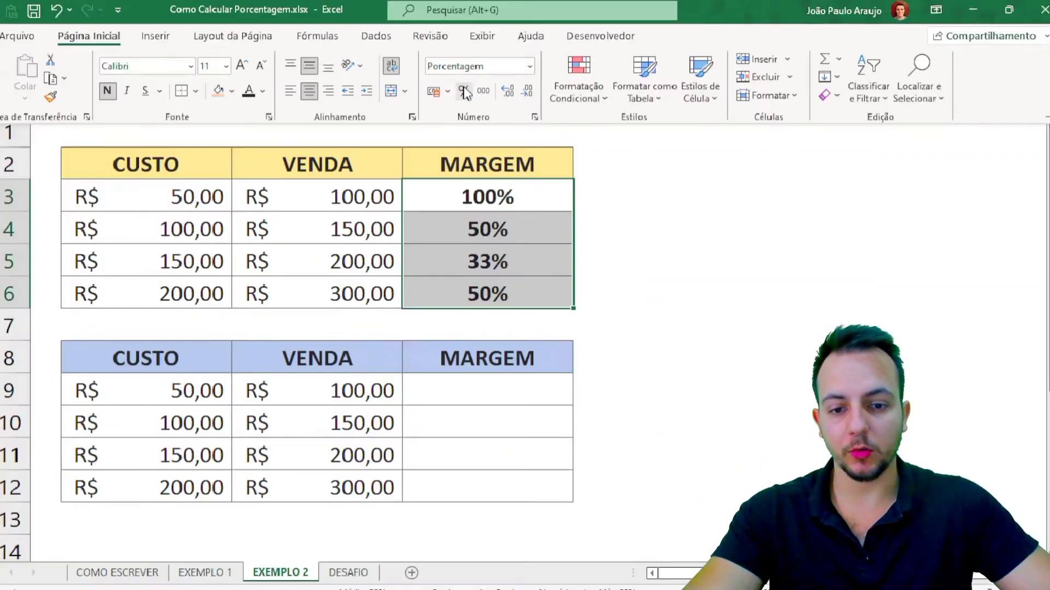
pyautogui.click(631, 256)
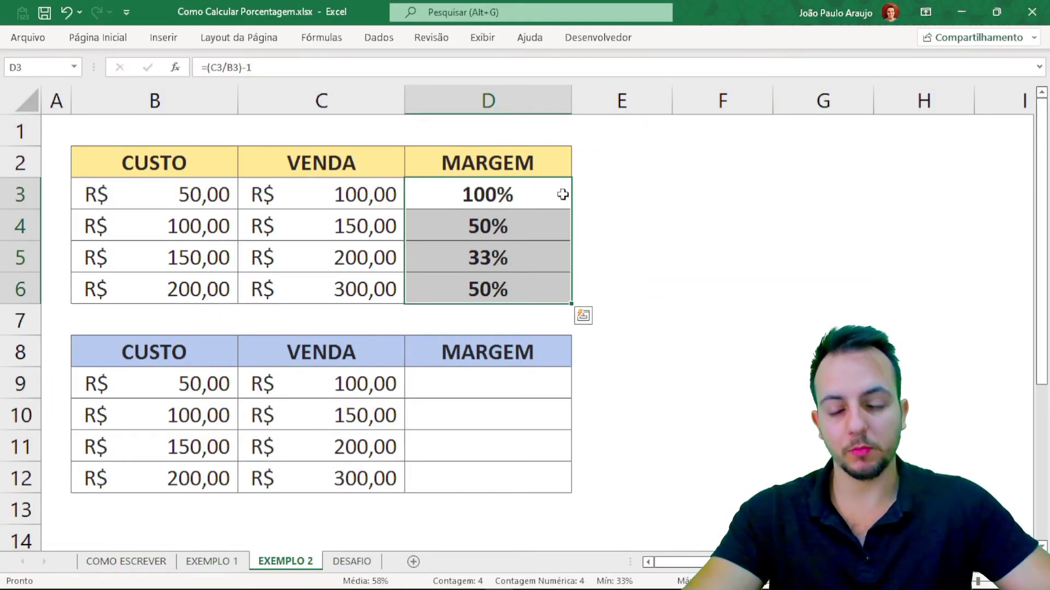
pyautogui.click(562, 195)
pyautogui.click(515, 224)
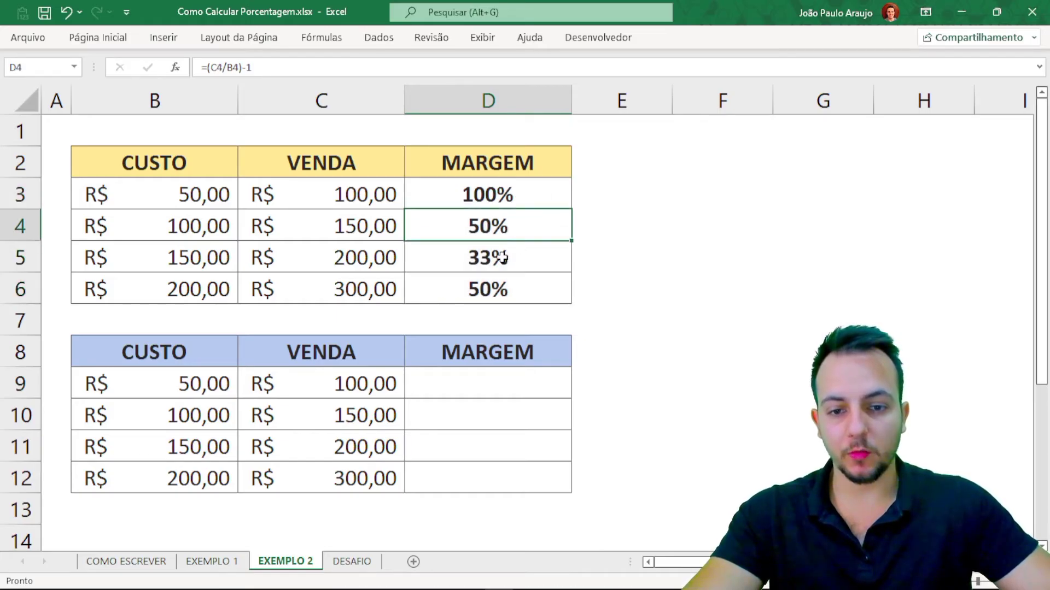
pyautogui.click(499, 258)
pyautogui.click(501, 288)
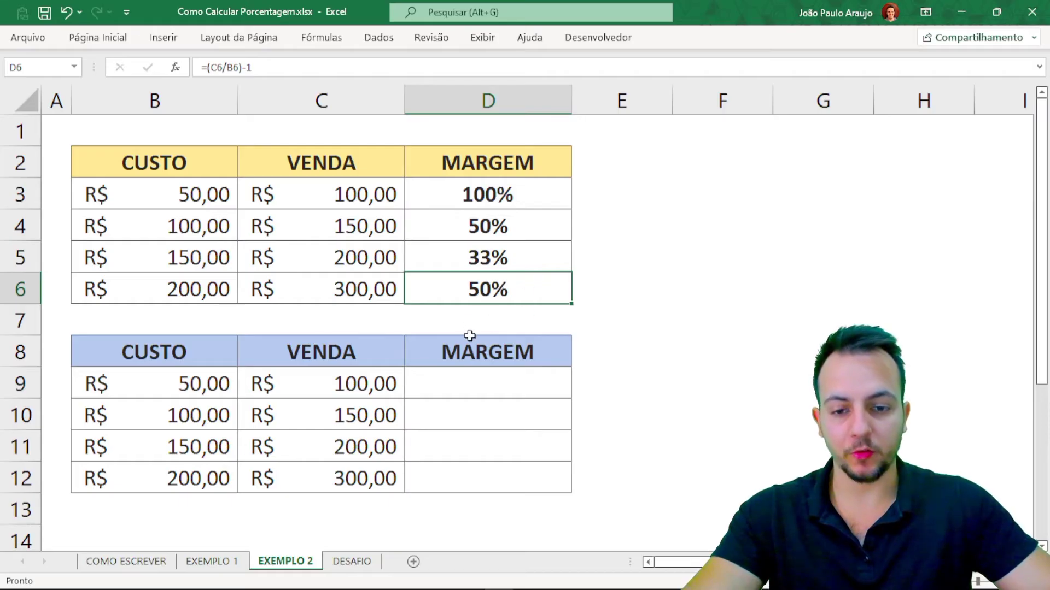
# - Enter =(C9-B9)/C9 in D9 to calculate the lower table's first margin over the sale price
pyautogui.click(473, 396)
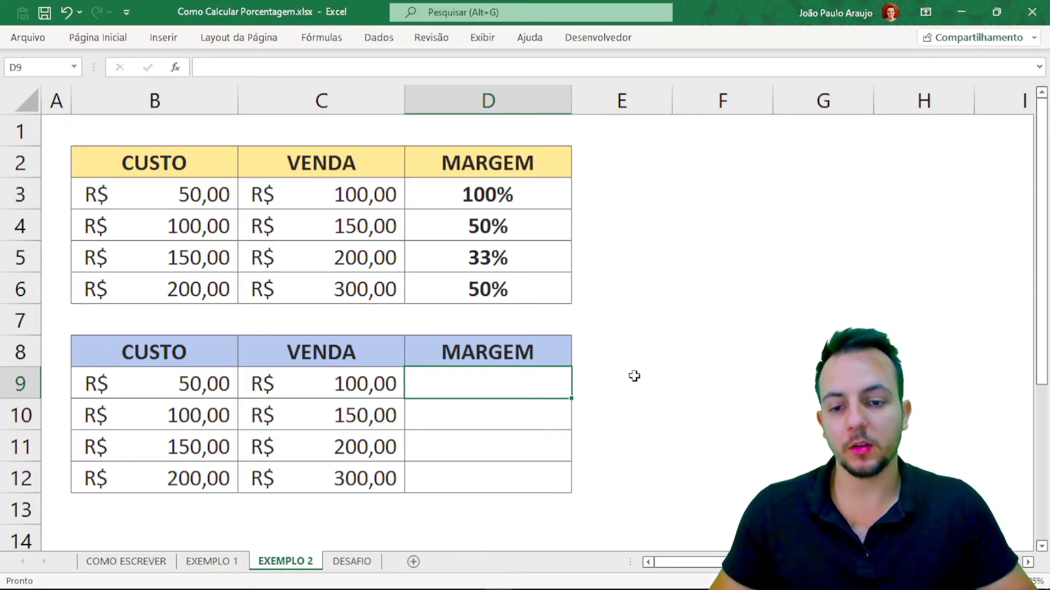
pyautogui.write('=')
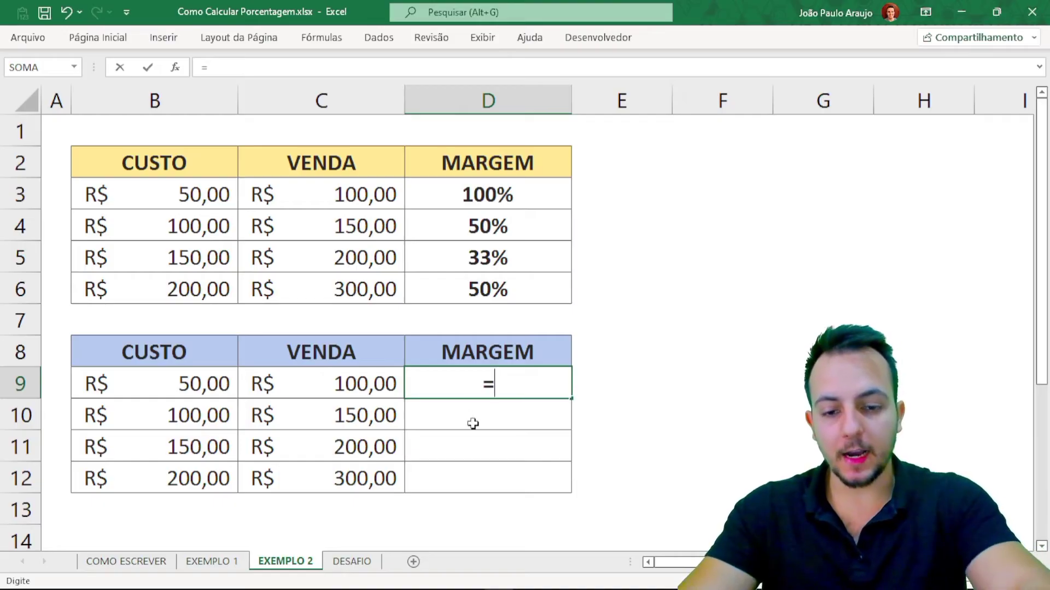
pyautogui.write('(')
pyautogui.click(367, 391)
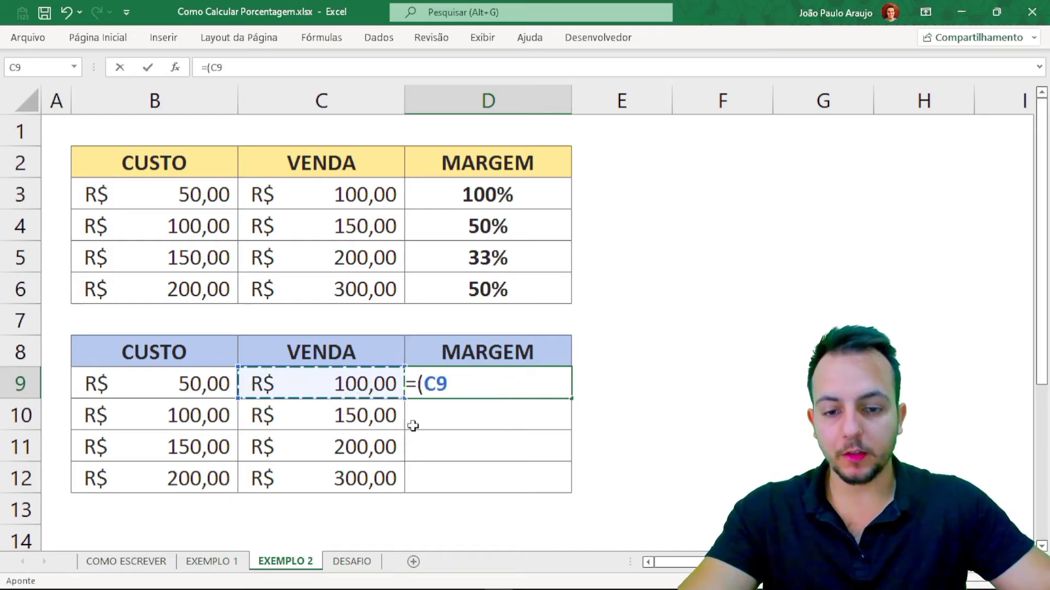
pyautogui.write('-')
pyautogui.click(206, 392)
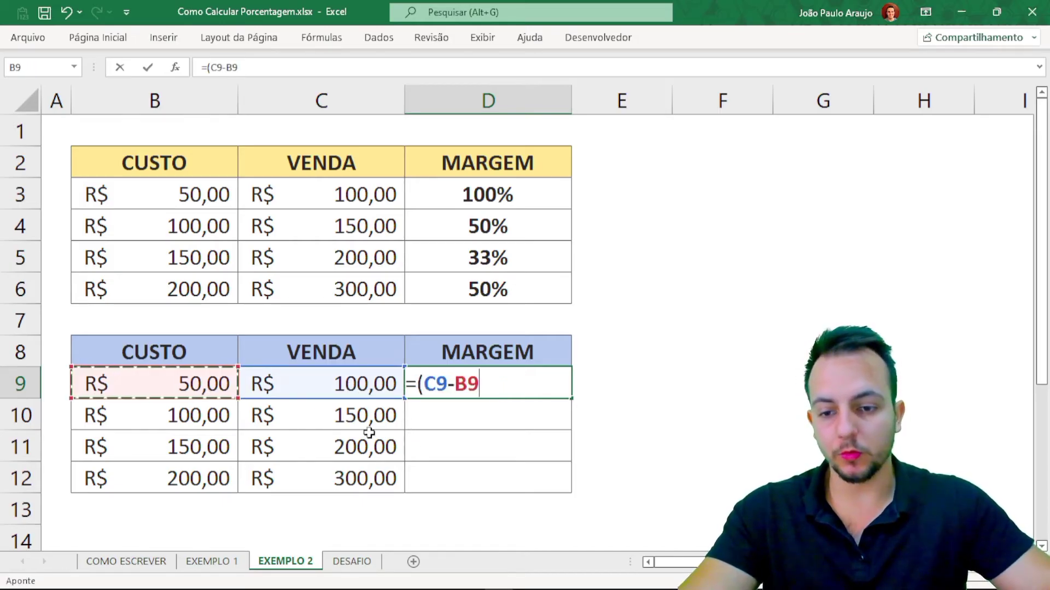
pyautogui.write(')')
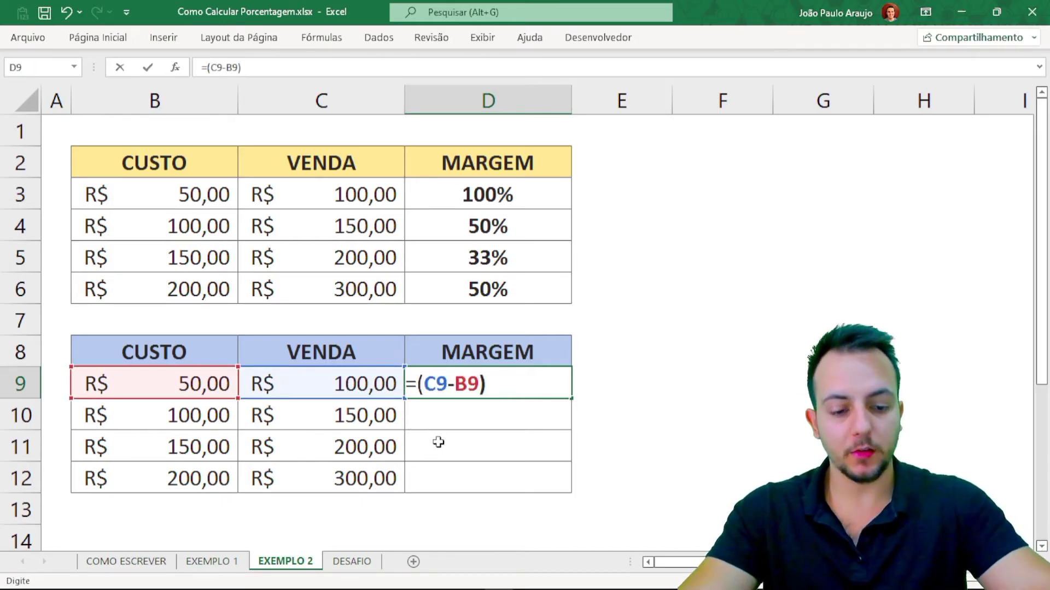
pyautogui.write('/')
pyautogui.click(361, 385)
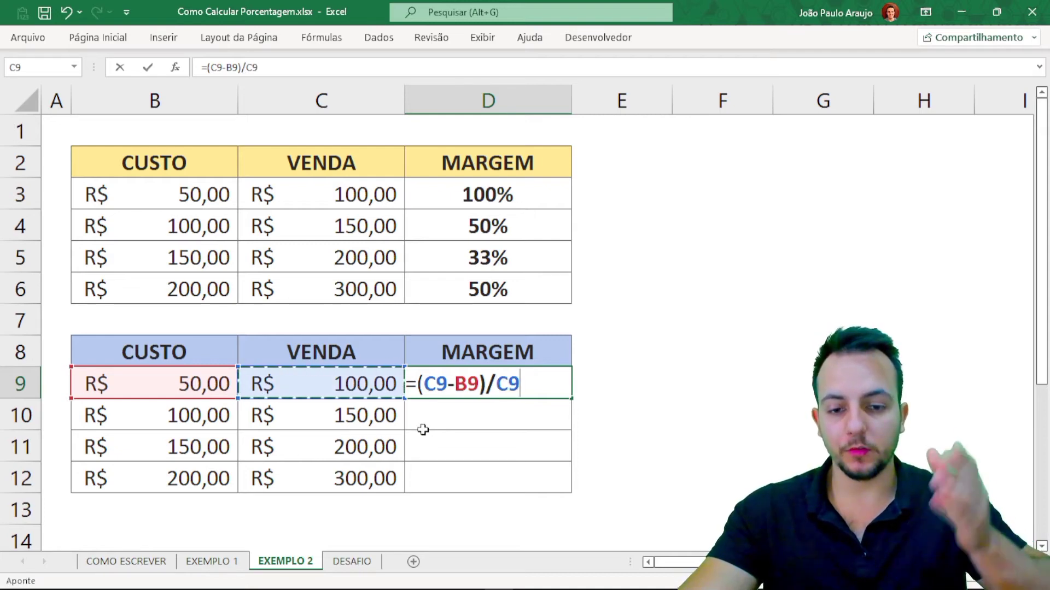
pyautogui.press('Return')
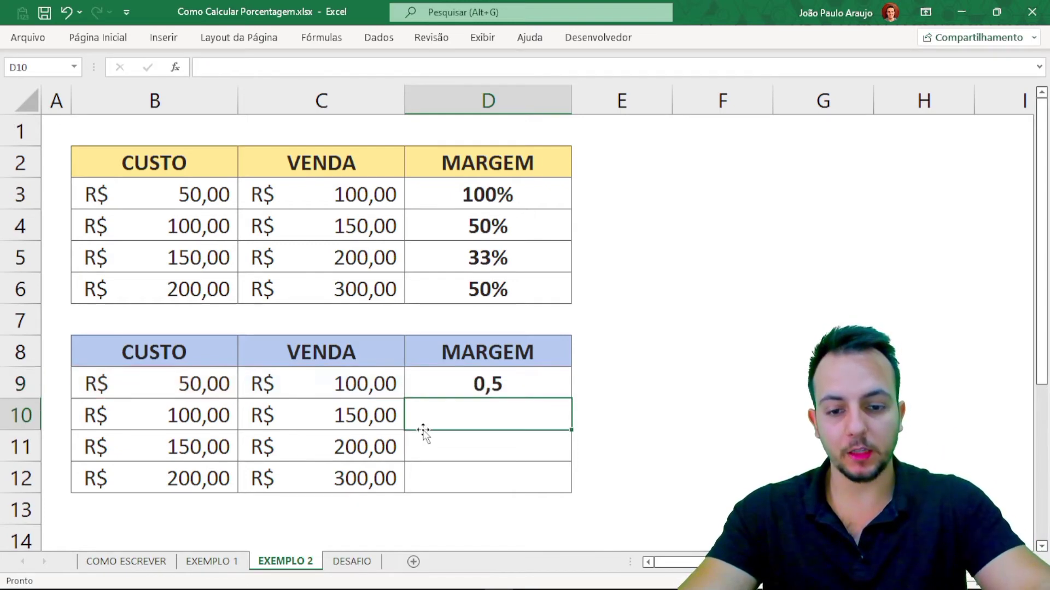
# - Compare both margin methods by circling B9, C9 and D9 in red and drawing arrows to D9 and the upper MARGEM column
pyautogui.click(208, 387)
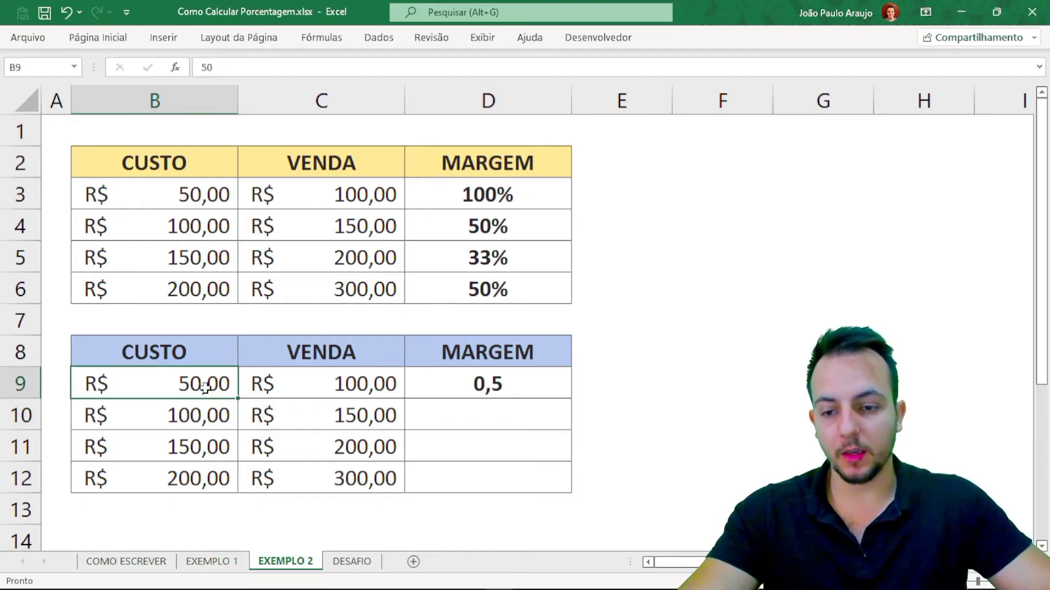
pyautogui.hotkey('ctrl', '2')
pyautogui.moveTo(198, 362)
pyautogui.mouseDown()
pyautogui.moveTo(174, 410)
pyautogui.moveTo(218, 352)
pyautogui.moveTo(156, 361)
pyautogui.mouseUp()
pyautogui.moveTo(383, 358)
pyautogui.mouseDown()
pyautogui.moveTo(350, 358)
pyautogui.moveTo(372, 409)
pyautogui.moveTo(372, 360)
pyautogui.mouseUp()
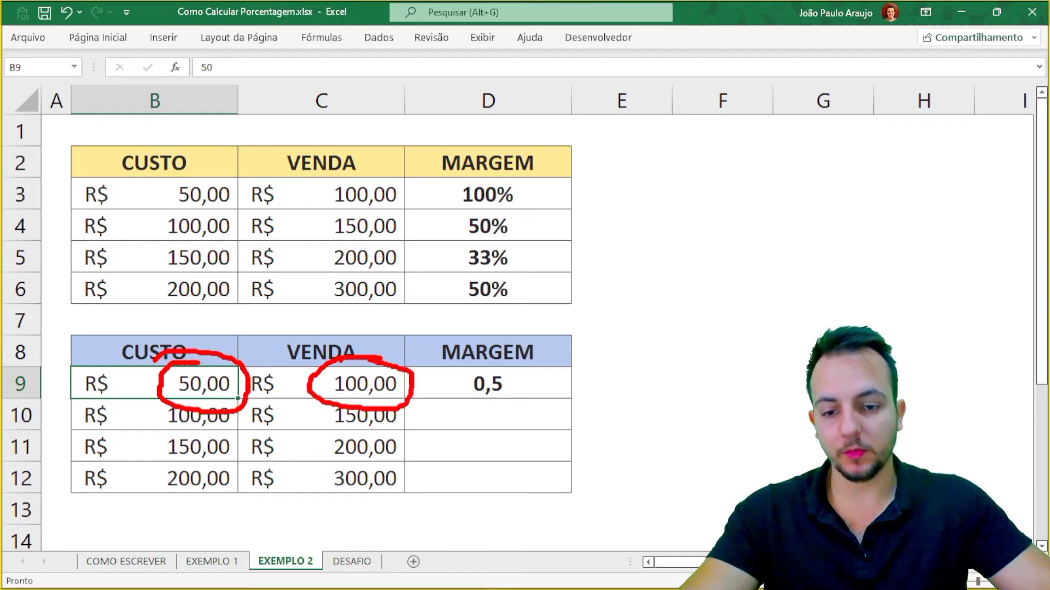
pyautogui.moveTo(520, 392); pyautogui.dragTo(653, 442)
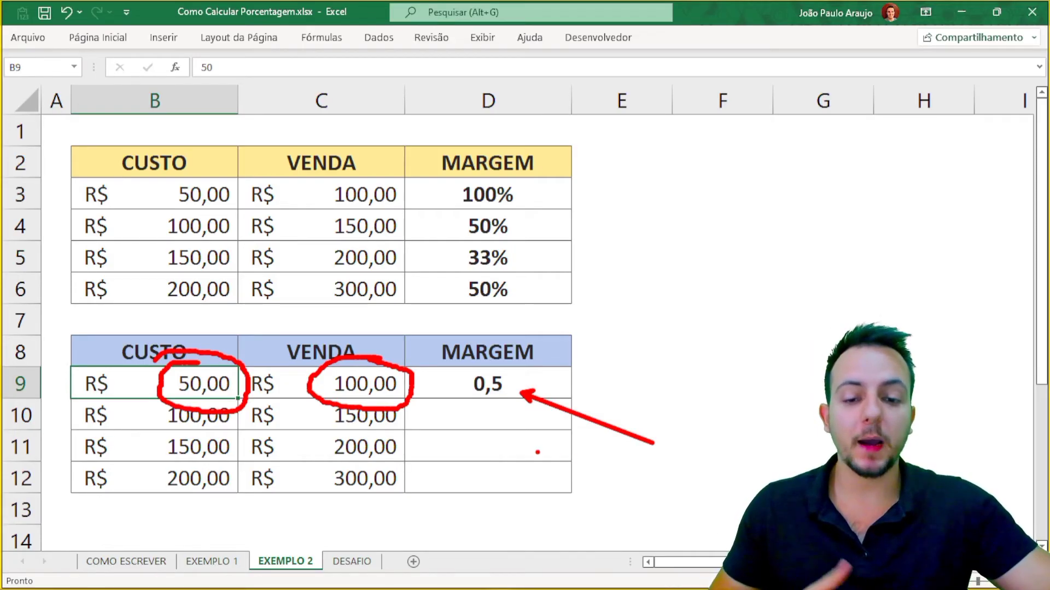
pyautogui.moveTo(498, 365)
pyautogui.mouseDown()
pyautogui.moveTo(458, 383)
pyautogui.moveTo(522, 395)
pyautogui.moveTo(489, 361)
pyautogui.mouseUp()
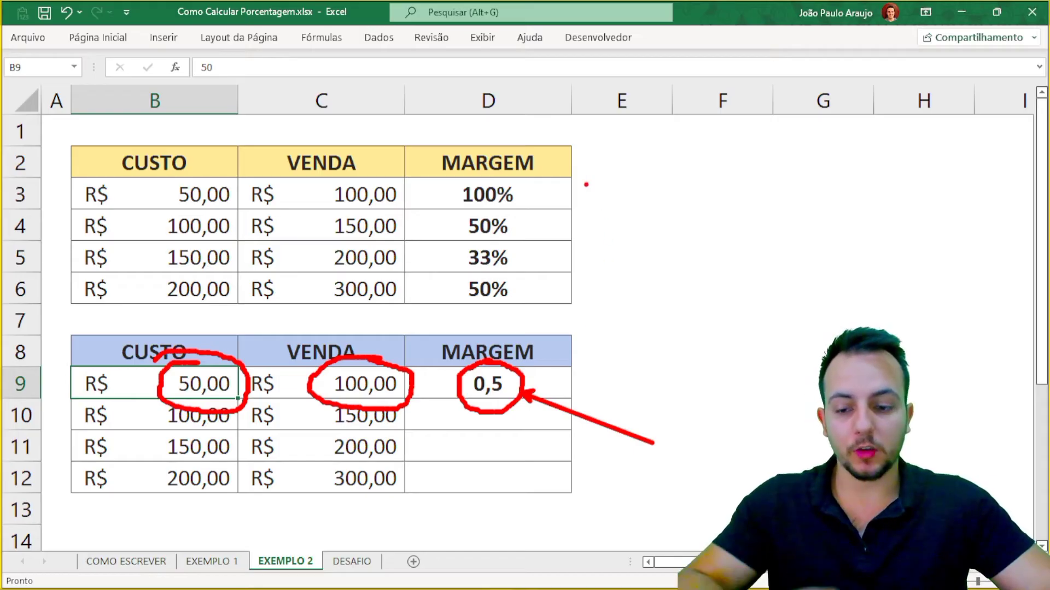
pyautogui.moveTo(547, 214); pyautogui.dragTo(718, 186)
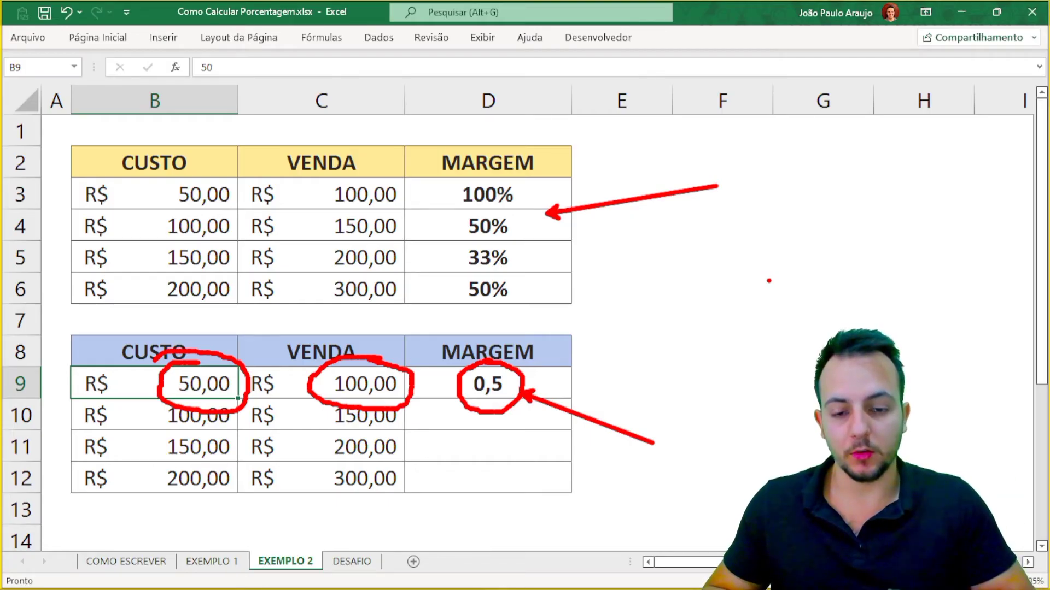
# - Clear the red annotations, apply the percentage style to D9, and copy its margin formula down to D12
pyautogui.press('Escape')
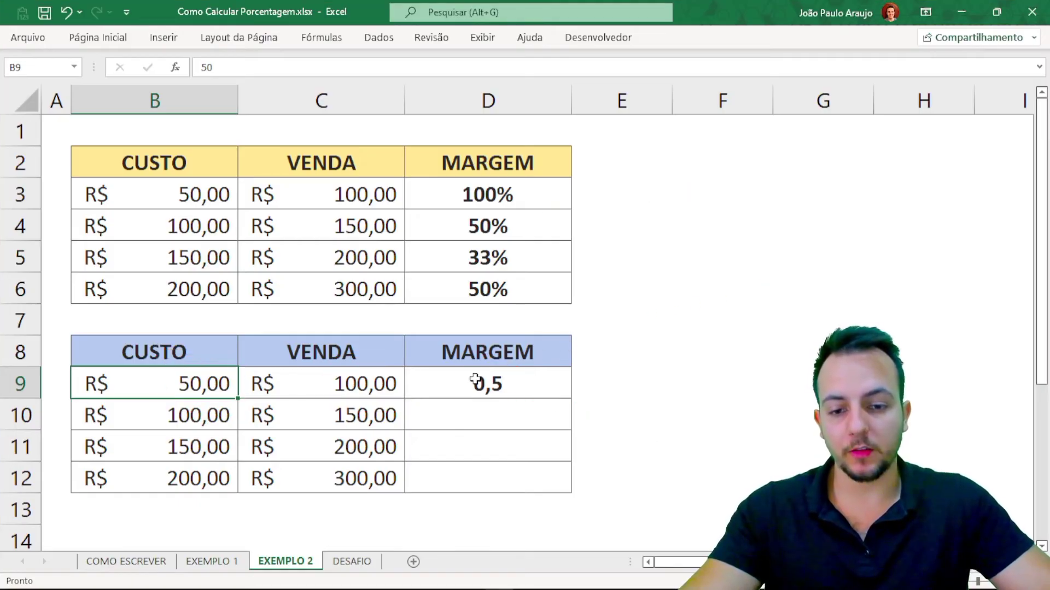
pyautogui.click(475, 379)
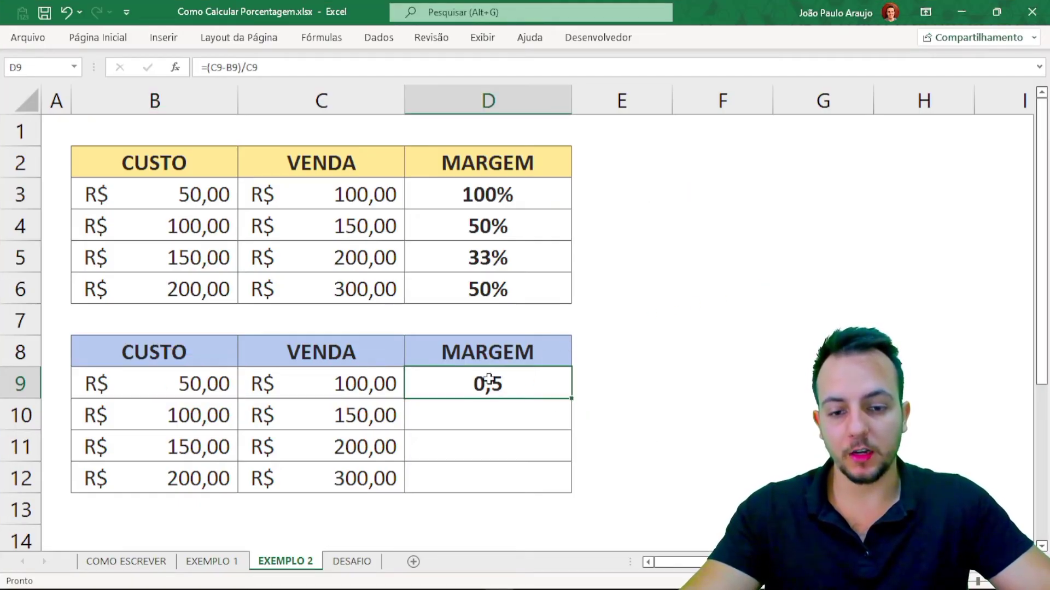
pyautogui.click(118, 47)
pyautogui.click(465, 94)
pyautogui.click(539, 380)
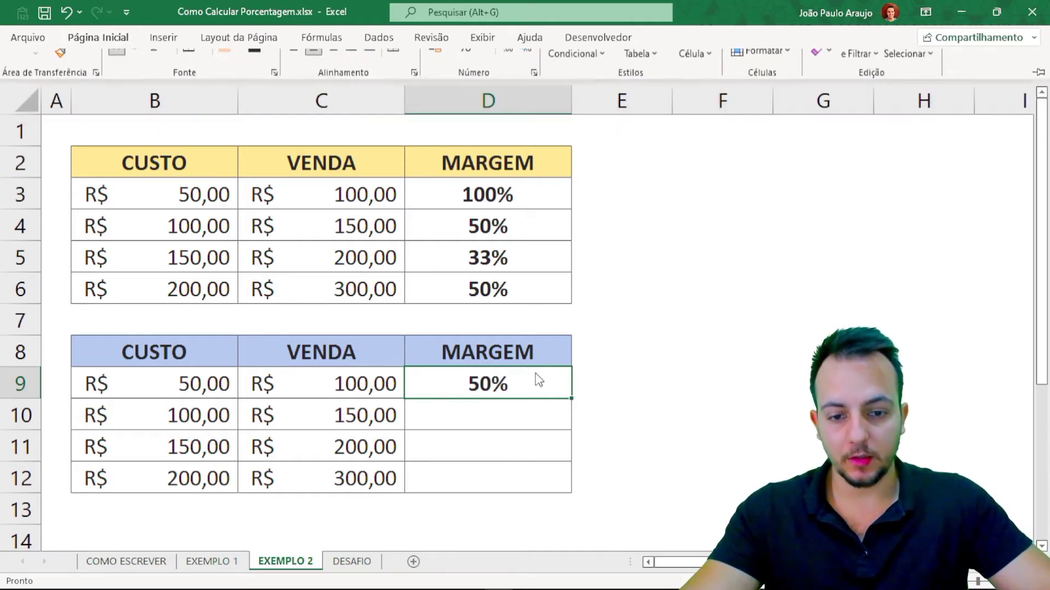
pyautogui.moveTo(571, 398); pyautogui.dragTo(568, 489)
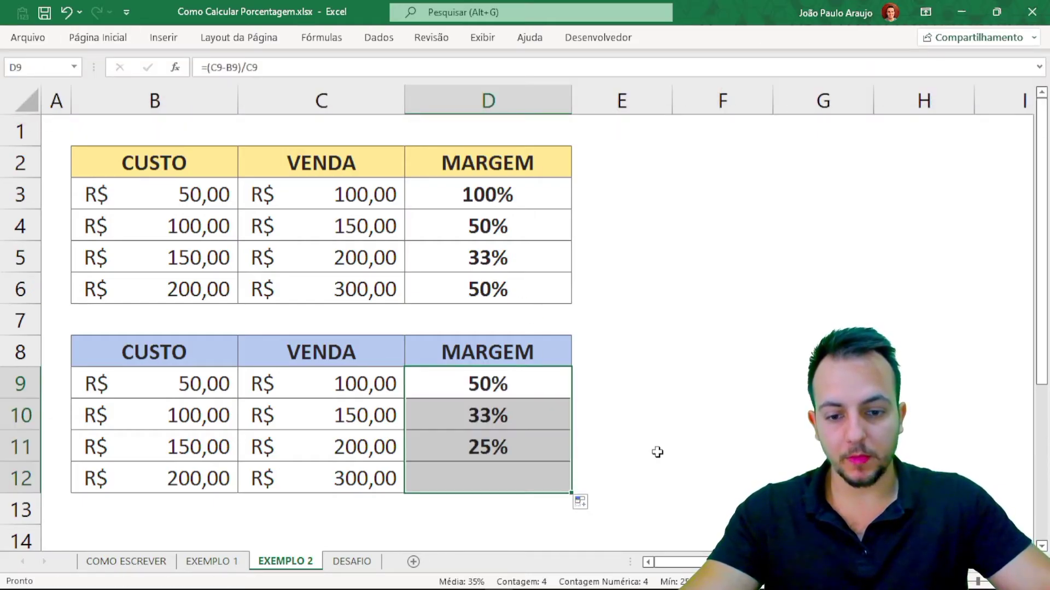
# - Review the lower table's margins and the formula in D9, and revisit the EXEMPLO 1 sheet for comparison
pyautogui.click(518, 446)
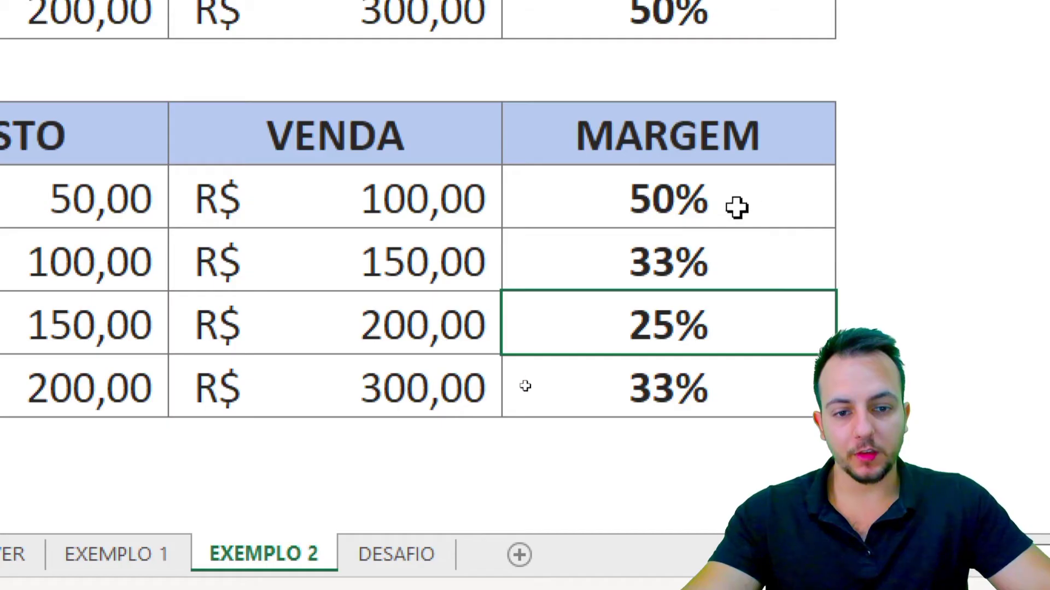
pyautogui.doubleClick(736, 207)
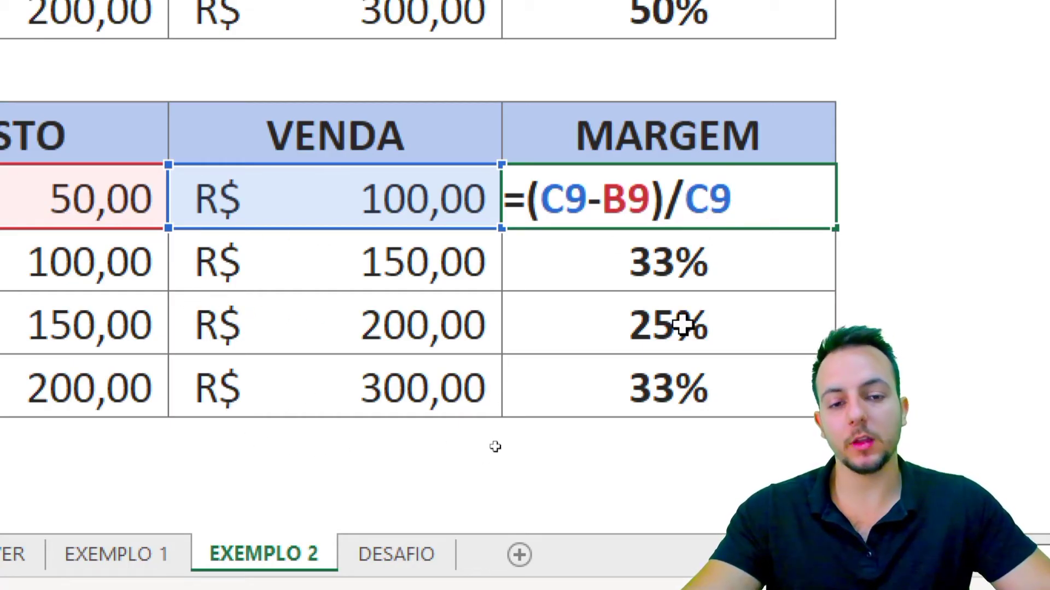
pyautogui.press('Escape')
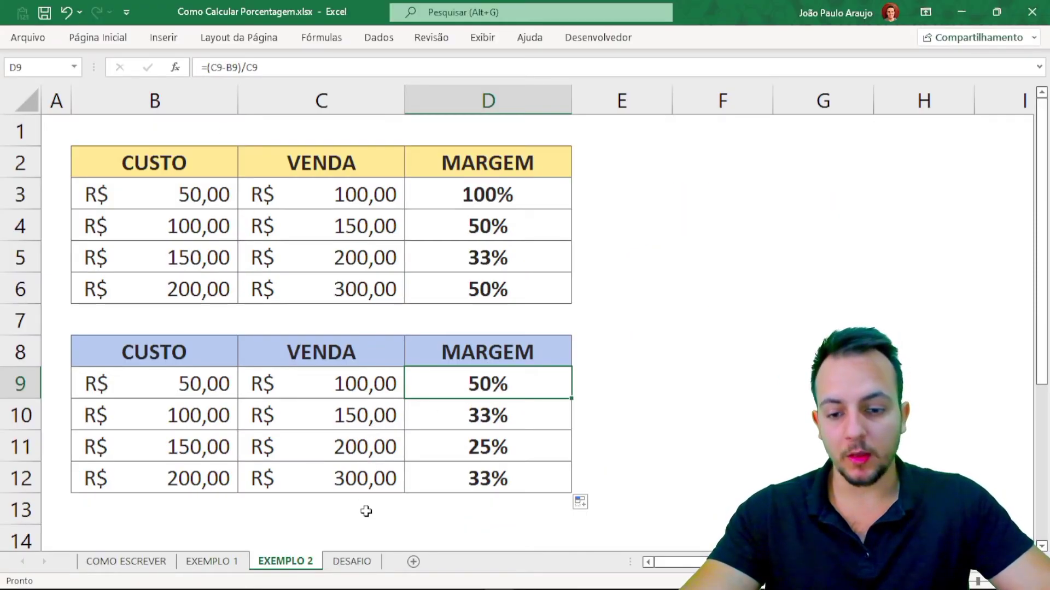
pyautogui.click(156, 568)
pyautogui.click(209, 563)
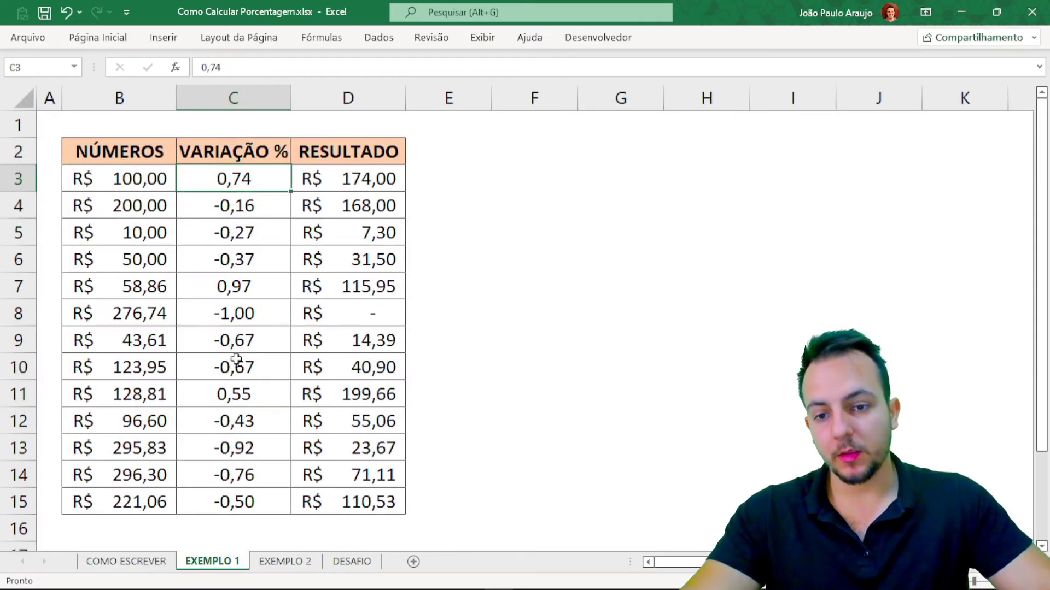
pyautogui.click(305, 563)
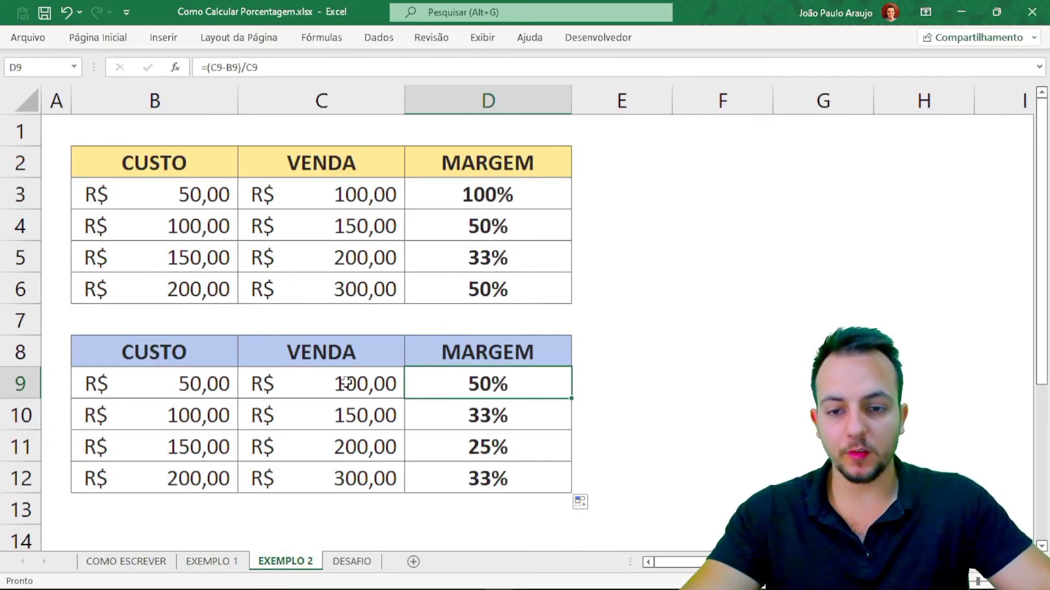
# - On the DESAFIO sheet, enter the heading CUSTO in B9 and 300 in B10, formatted as R$ currency
pyautogui.click(370, 563)
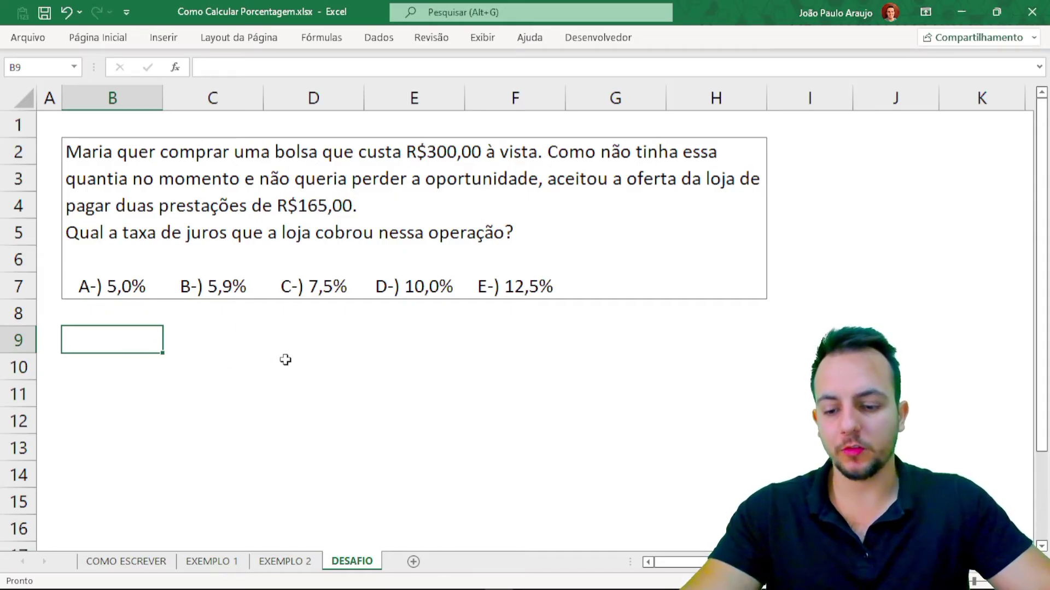
pyautogui.write('CUSTO')
pyautogui.press('Return')
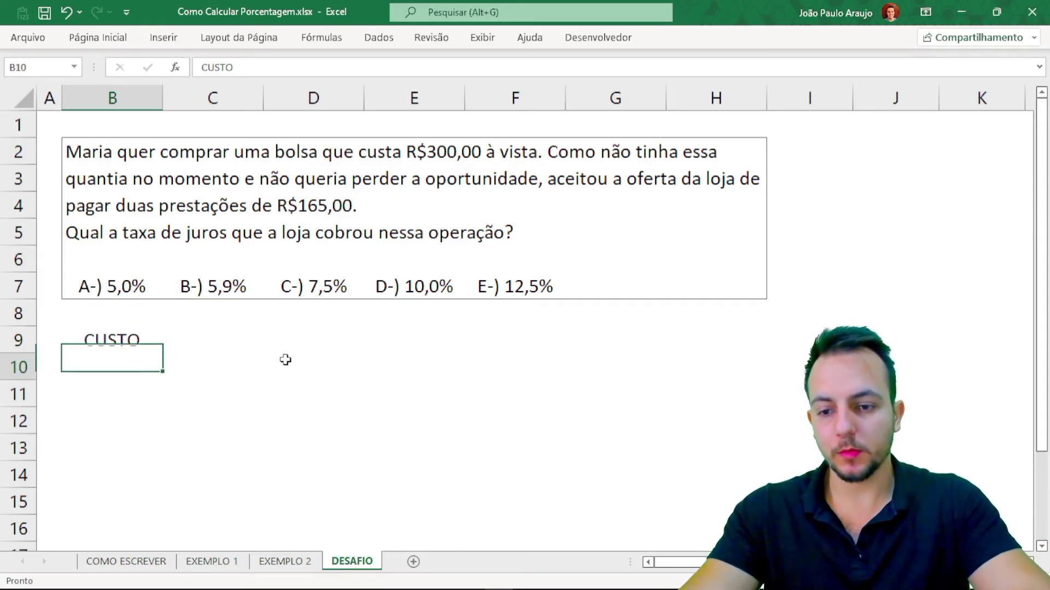
pyautogui.write('300')
pyautogui.press('Return')
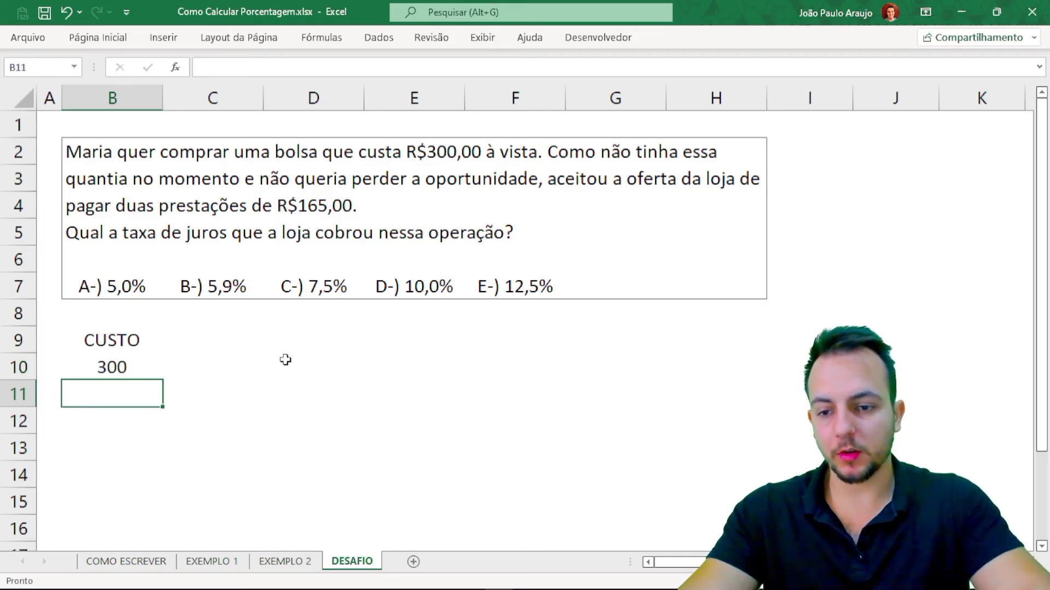
pyautogui.click(113, 366)
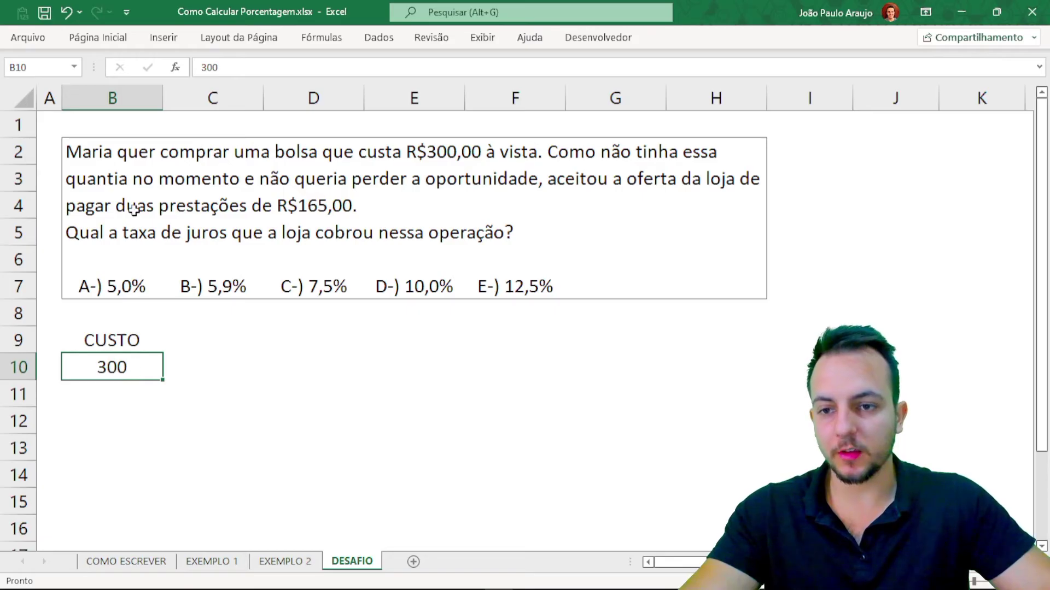
pyautogui.click(98, 37)
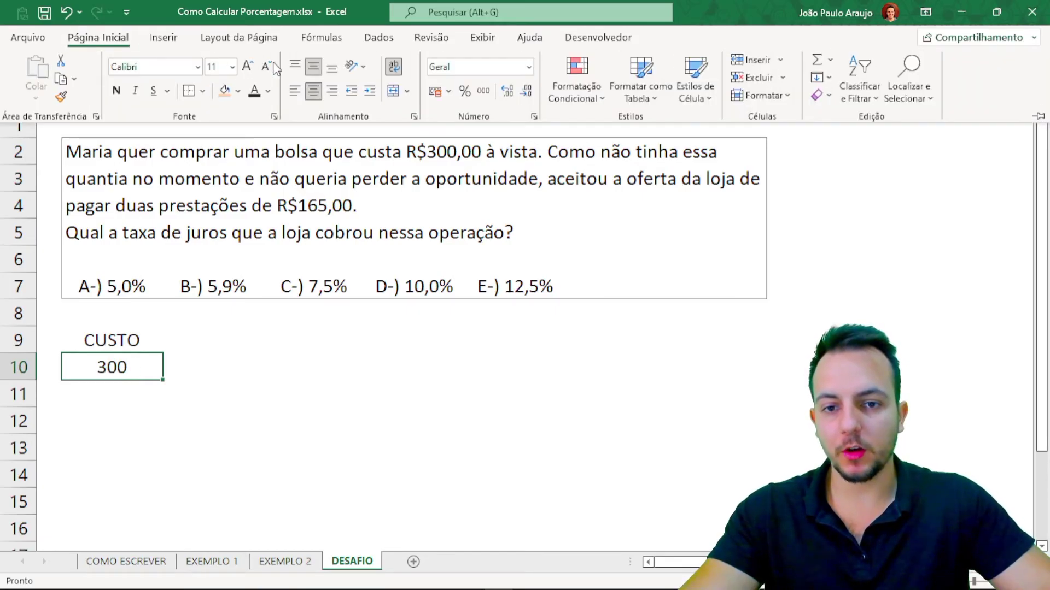
pyautogui.click(436, 91)
# - Enter the heading PAGO in C9 and total the two instalments with =165+165 in C10
pyautogui.click(210, 343)
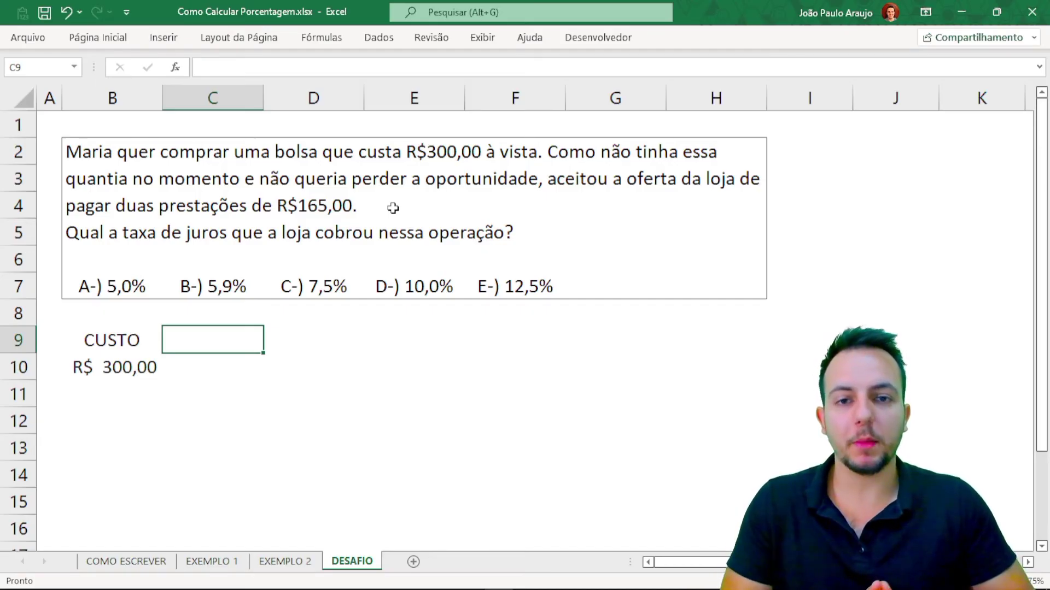
pyautogui.write('PAGO')
pyautogui.press('Return')
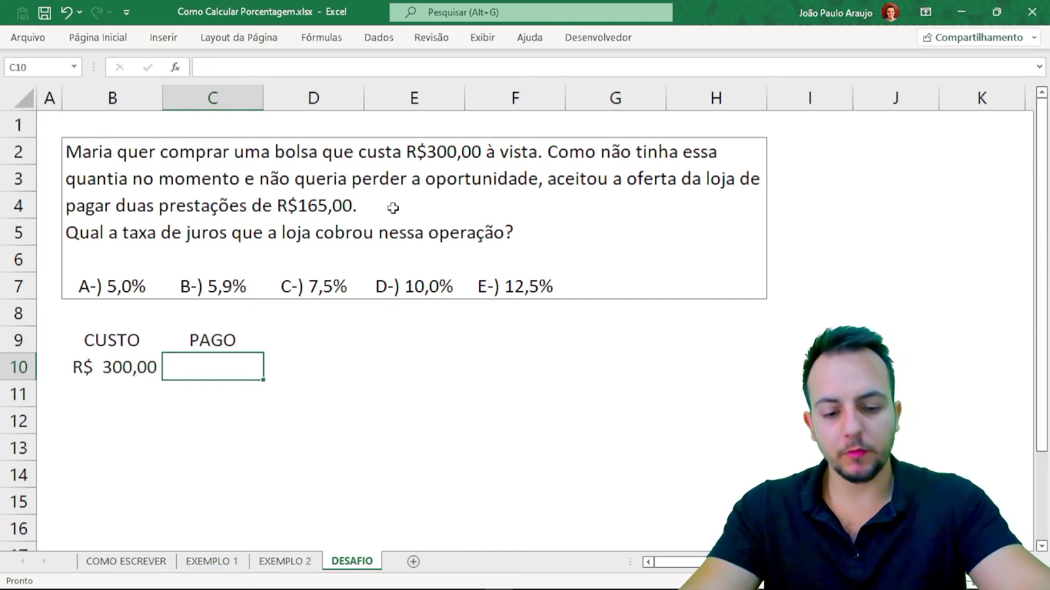
pyautogui.write('=165+165')
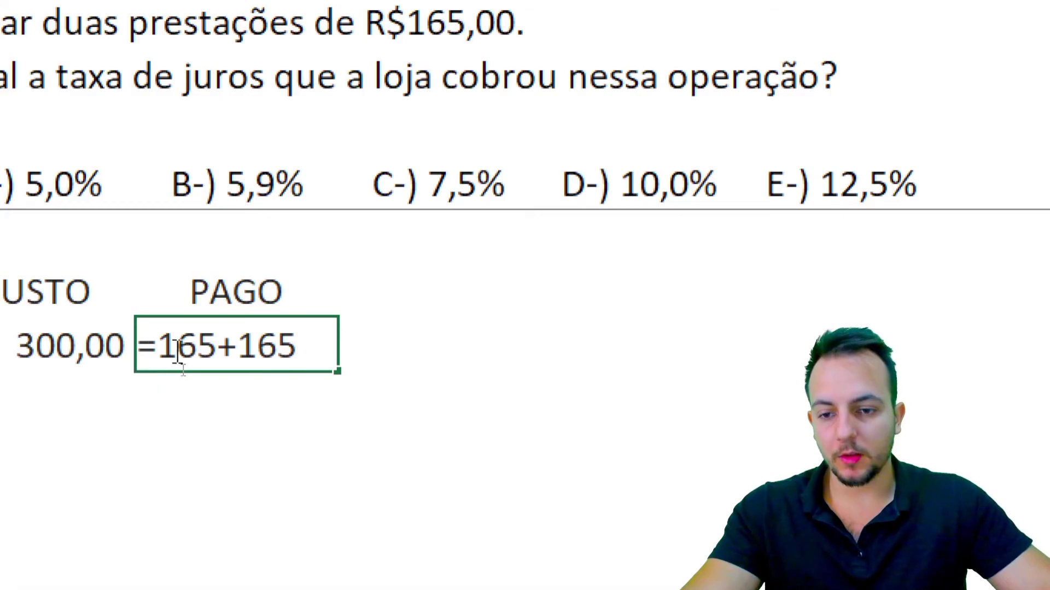
pyautogui.moveTo(159, 350); pyautogui.dragTo(301, 350)
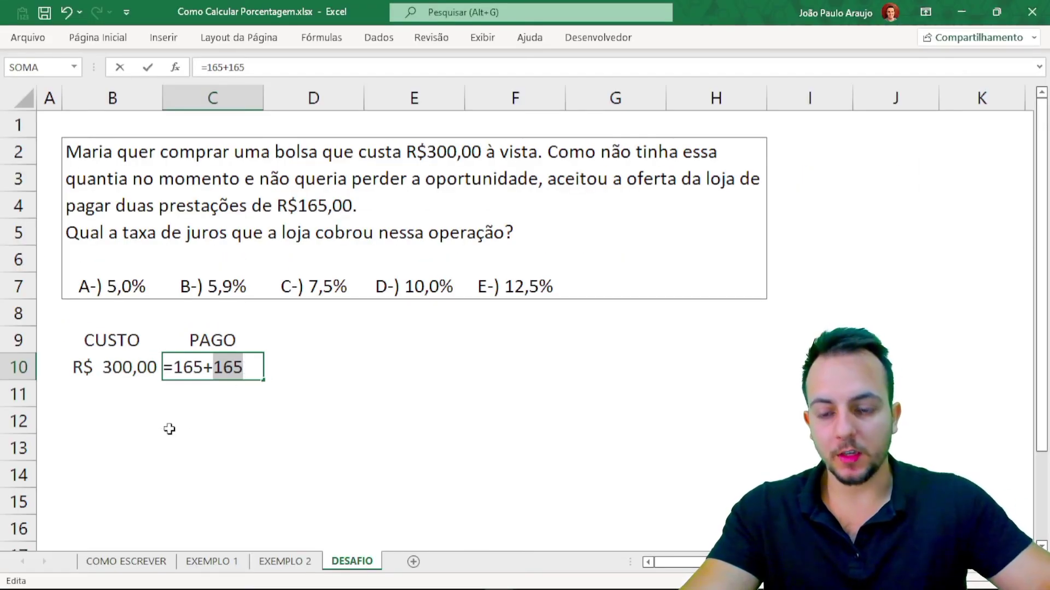
pyautogui.press('Return')
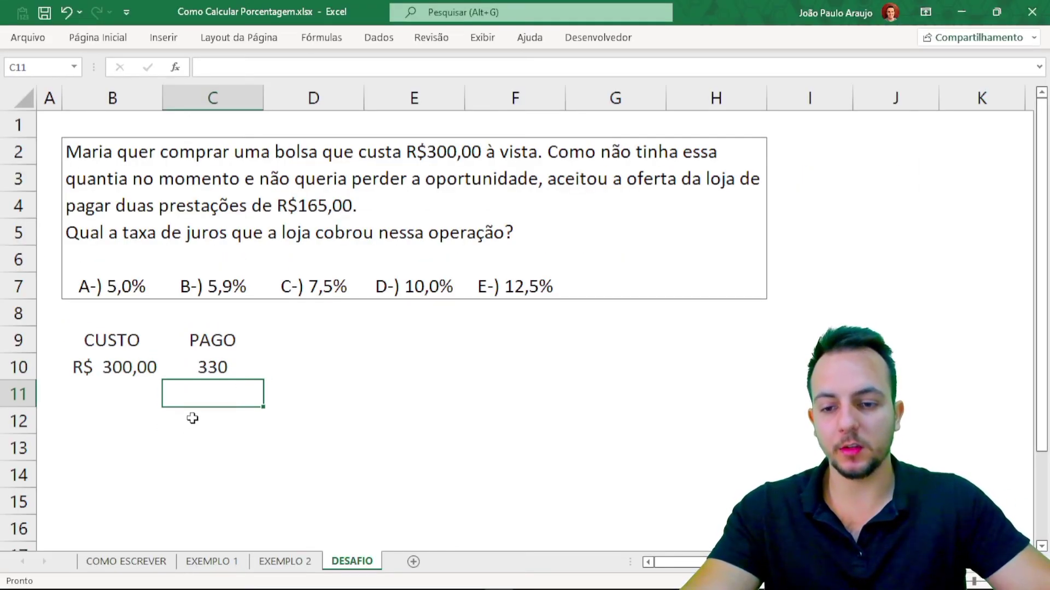
# - Format the PAGO amount in C10 as R$ currency
pyautogui.click(234, 366)
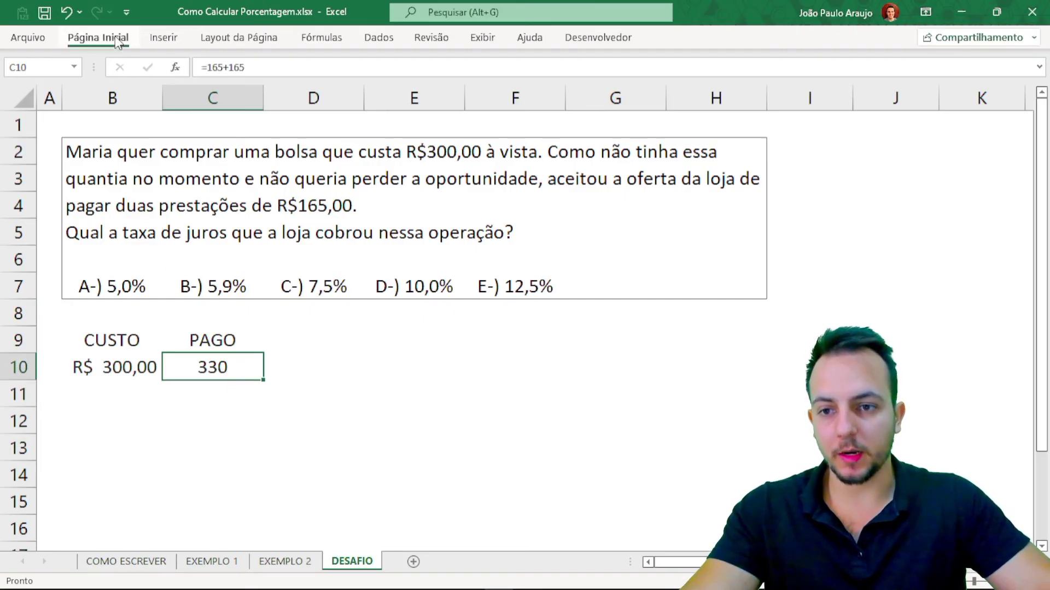
pyautogui.click(98, 37)
pyautogui.click(435, 91)
pyautogui.click(239, 376)
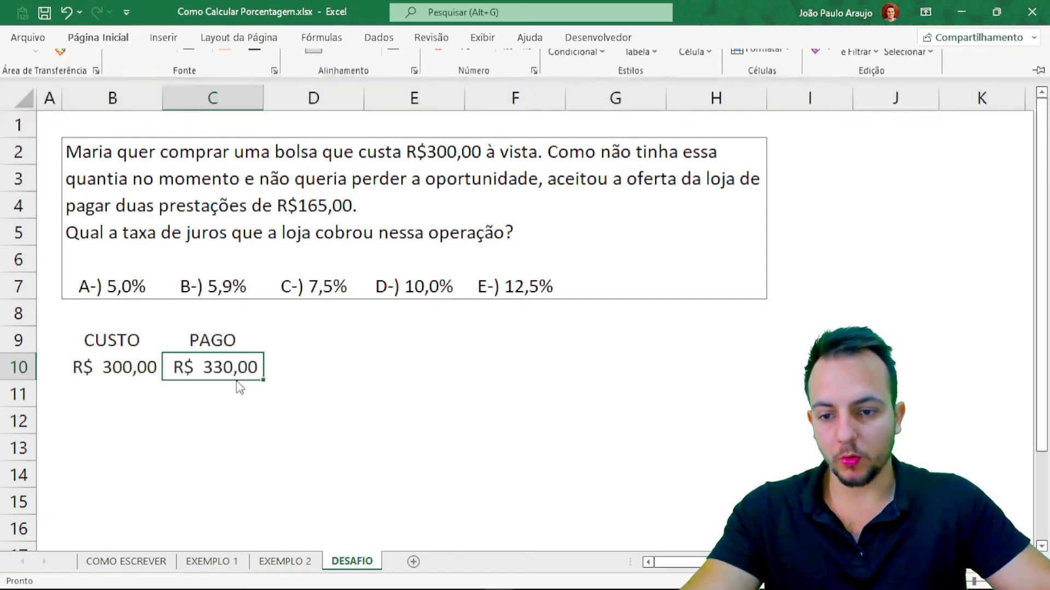
# - Point out answer options A to E in row 7 by circling each in red, and clear the markings
pyautogui.click(172, 430)
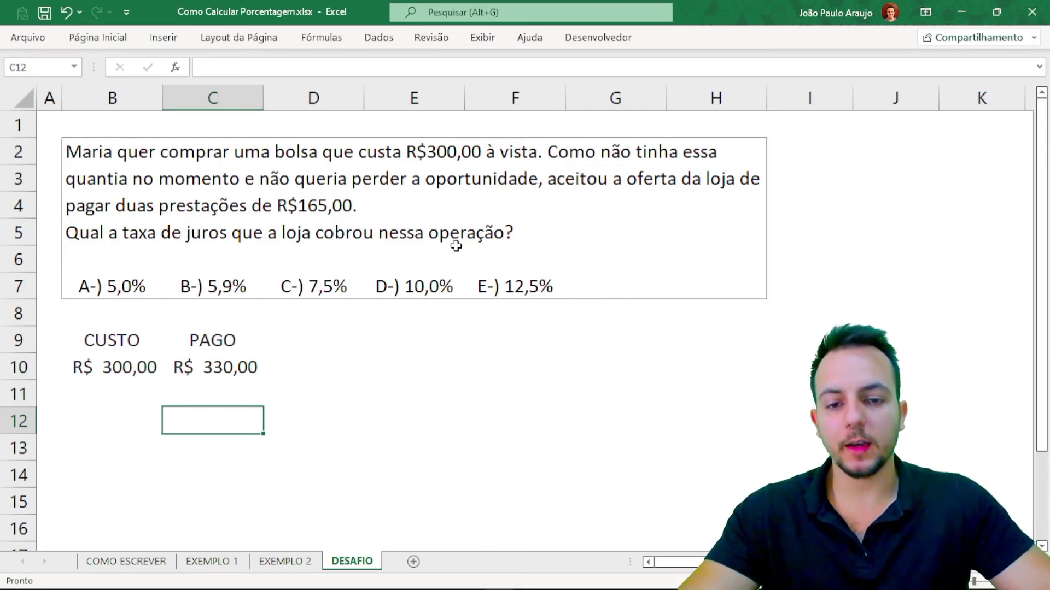
pyautogui.moveTo(117, 257); pyautogui.dragTo(110, 241)
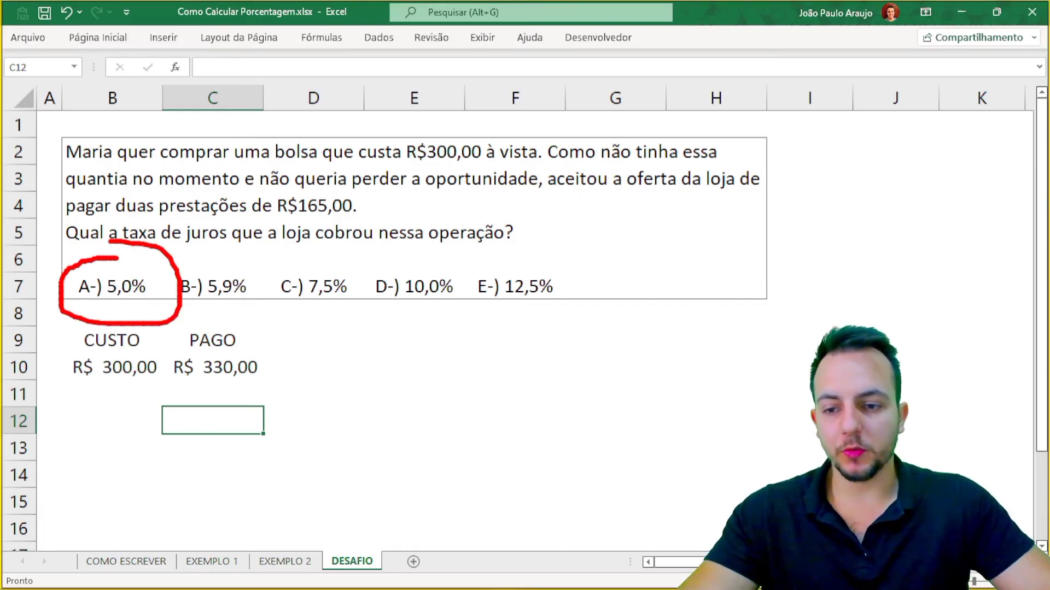
pyautogui.moveTo(205, 254)
pyautogui.mouseDown()
pyautogui.moveTo(251, 251)
pyautogui.moveTo(172, 256)
pyautogui.mouseUp()
pyautogui.moveTo(334, 254)
pyautogui.mouseDown()
pyautogui.moveTo(262, 298)
pyautogui.moveTo(323, 255)
pyautogui.mouseUp()
pyautogui.click(311, 270)
pyautogui.moveTo(410, 256)
pyautogui.mouseDown()
pyautogui.moveTo(358, 289)
pyautogui.moveTo(382, 247)
pyautogui.mouseUp()
pyautogui.moveTo(536, 257)
pyautogui.mouseDown()
pyautogui.moveTo(438, 293)
pyautogui.moveTo(514, 267)
pyautogui.mouseUp()
pyautogui.press('Escape')
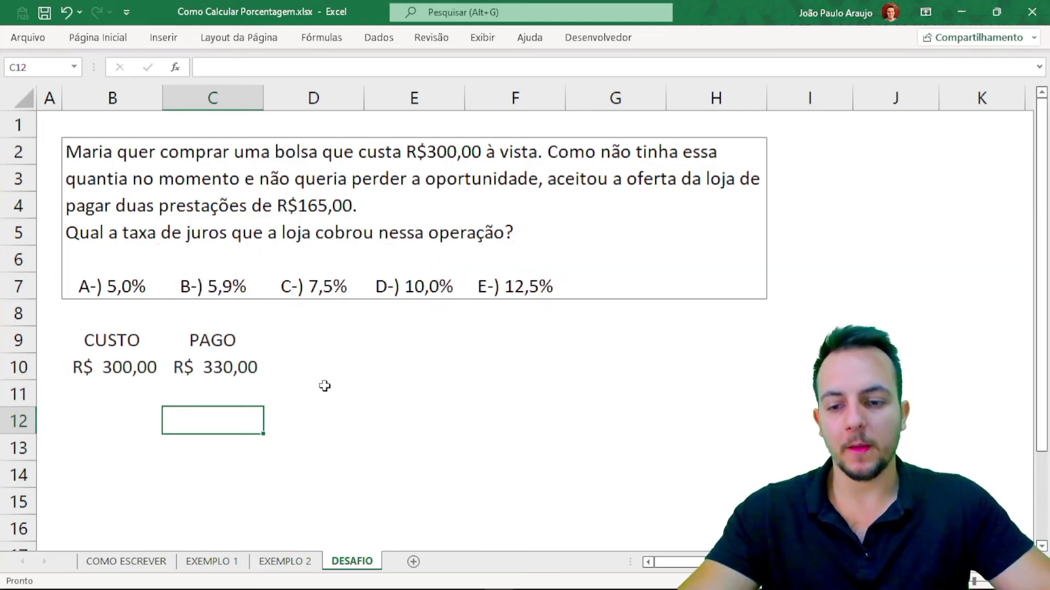
# - Glance back at the EXEMPLO 1 sheet and enter the heading TAXA in D9 of DESAFIO
pyautogui.click(316, 377)
pyautogui.click(329, 342)
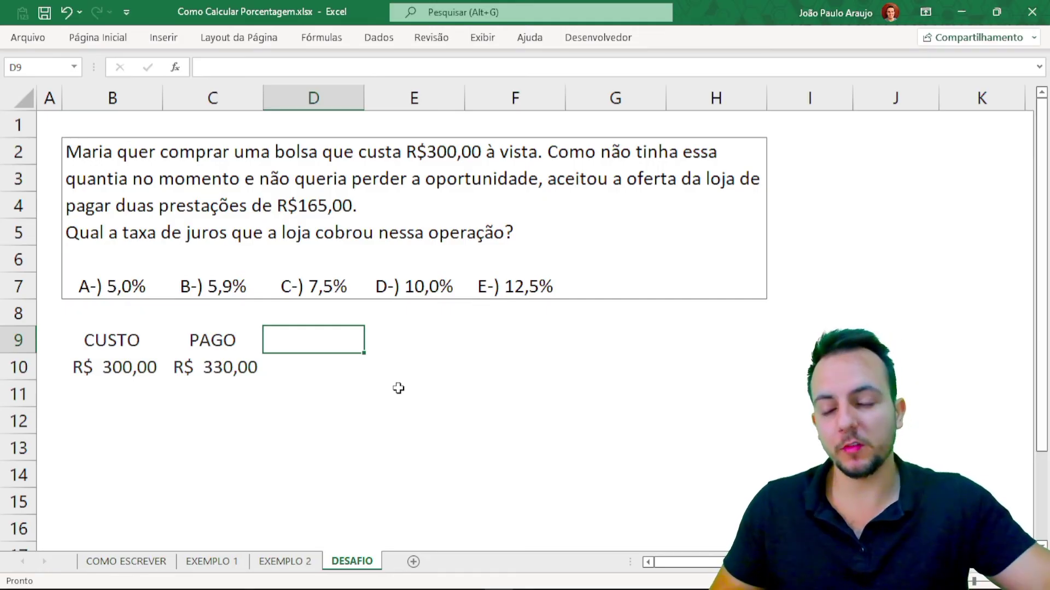
pyautogui.click(238, 561)
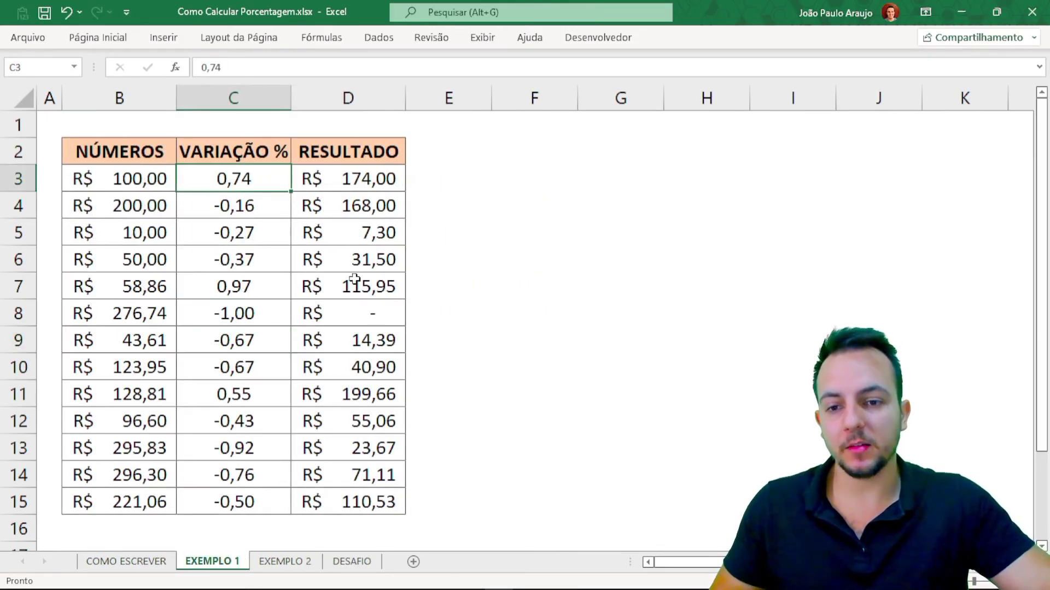
pyautogui.click(352, 561)
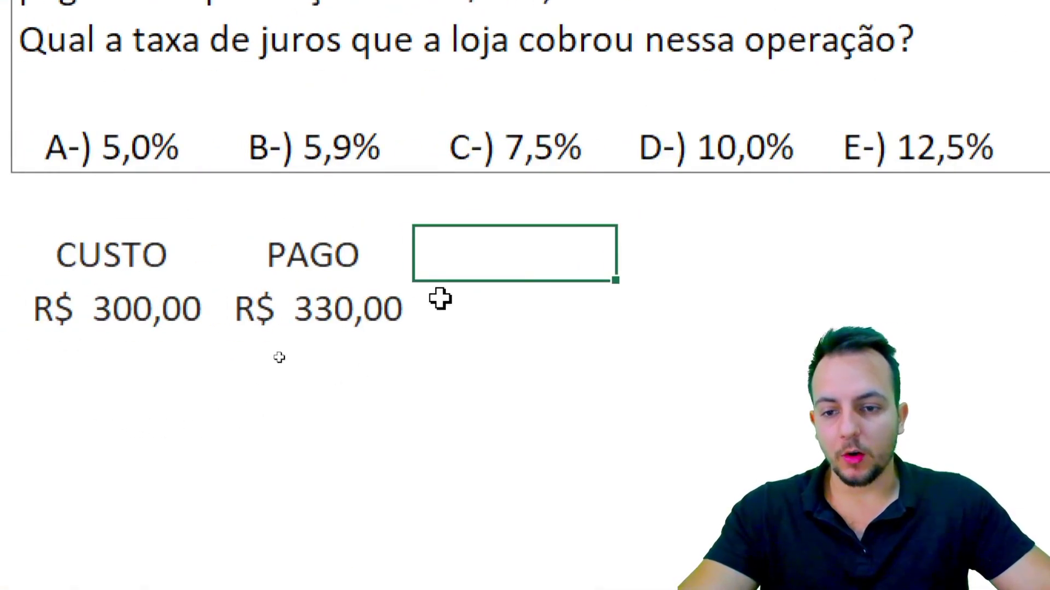
pyautogui.write('TAXA')
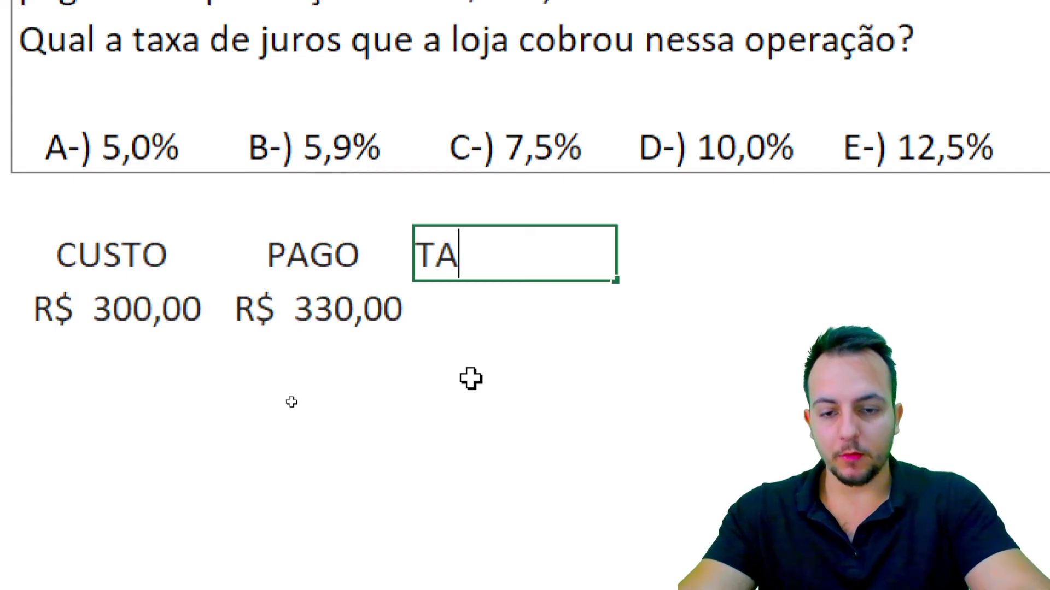
pyautogui.press('Return')
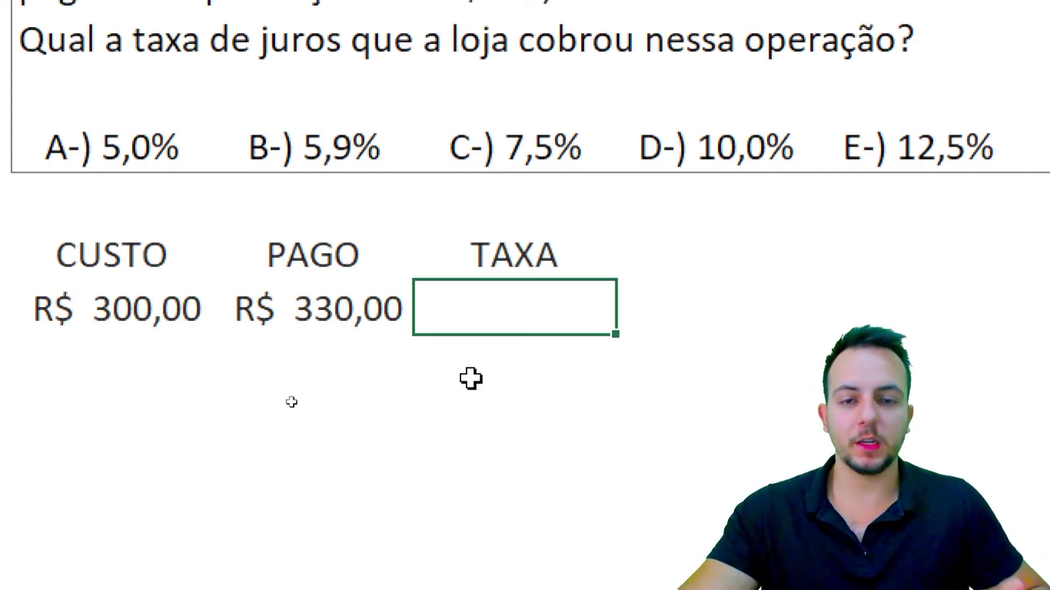
# - Test answer option A by entering =300*1,05 in D10 under TAXA
pyautogui.write('=')
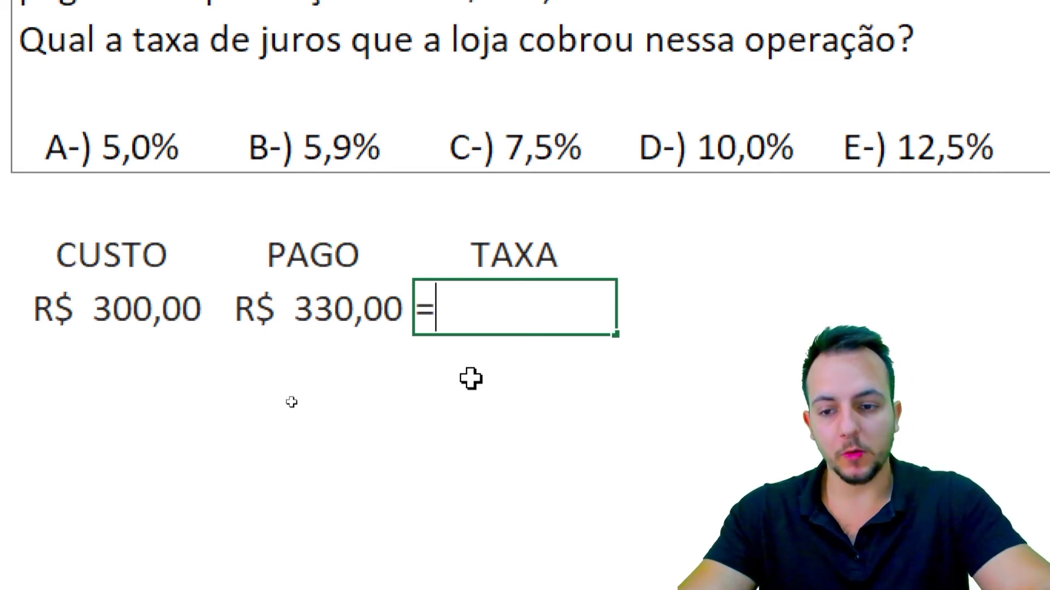
pyautogui.write('300')
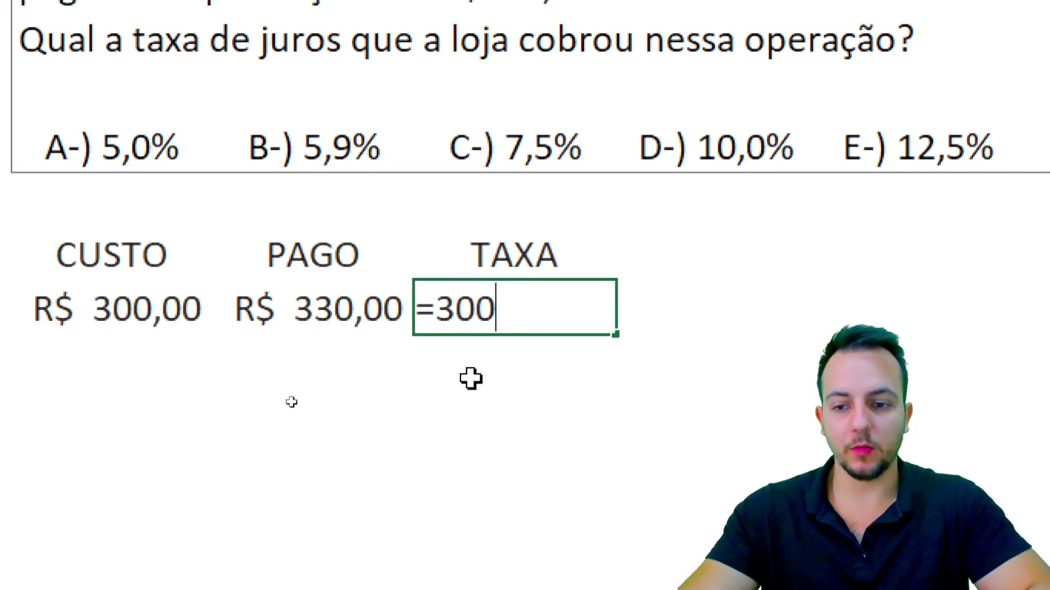
pyautogui.write('*')
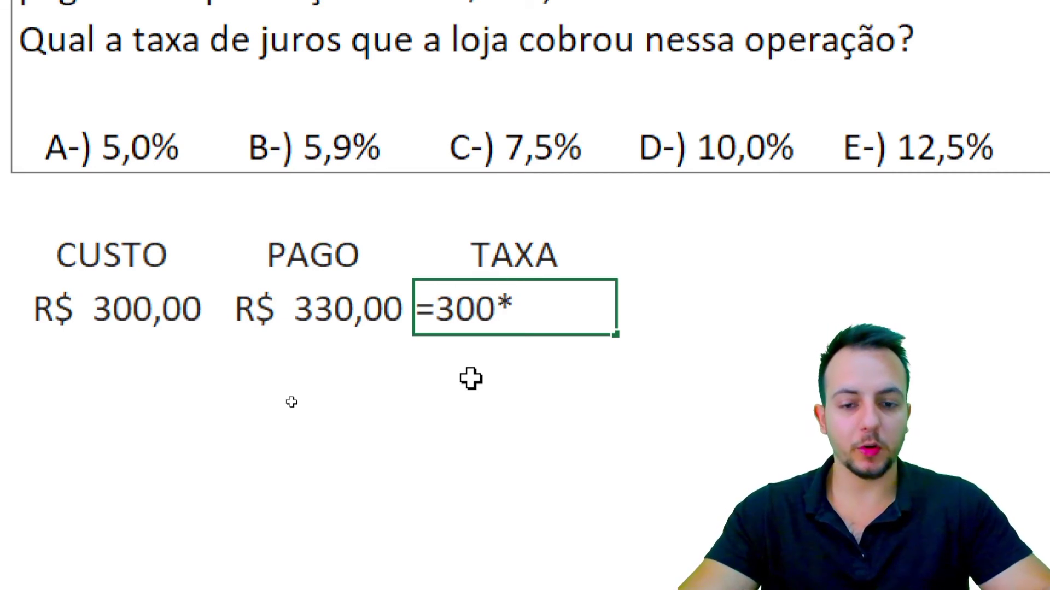
pyautogui.write('1,05')
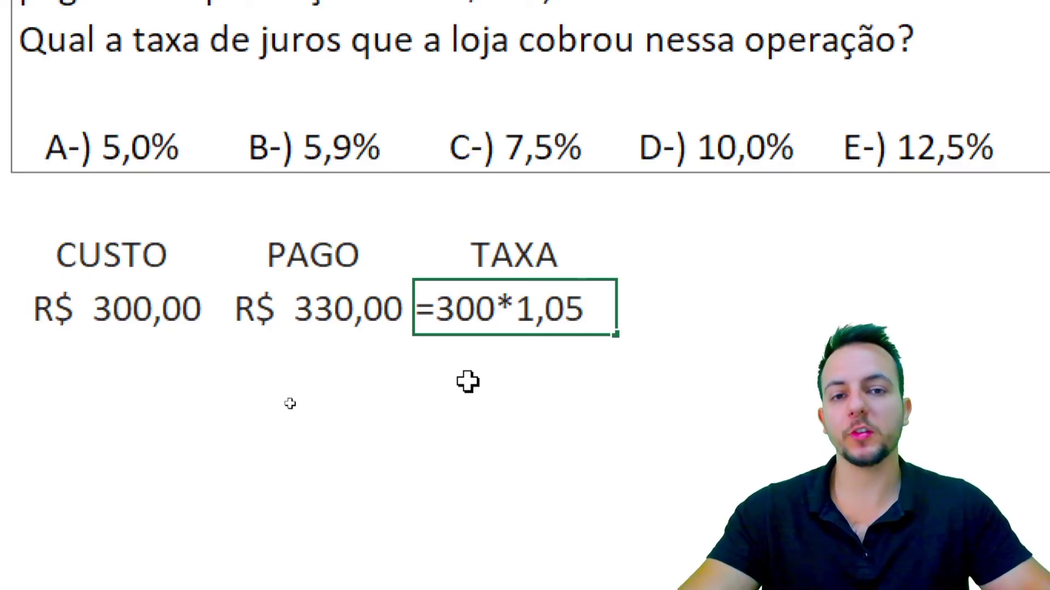
pyautogui.press('Return')
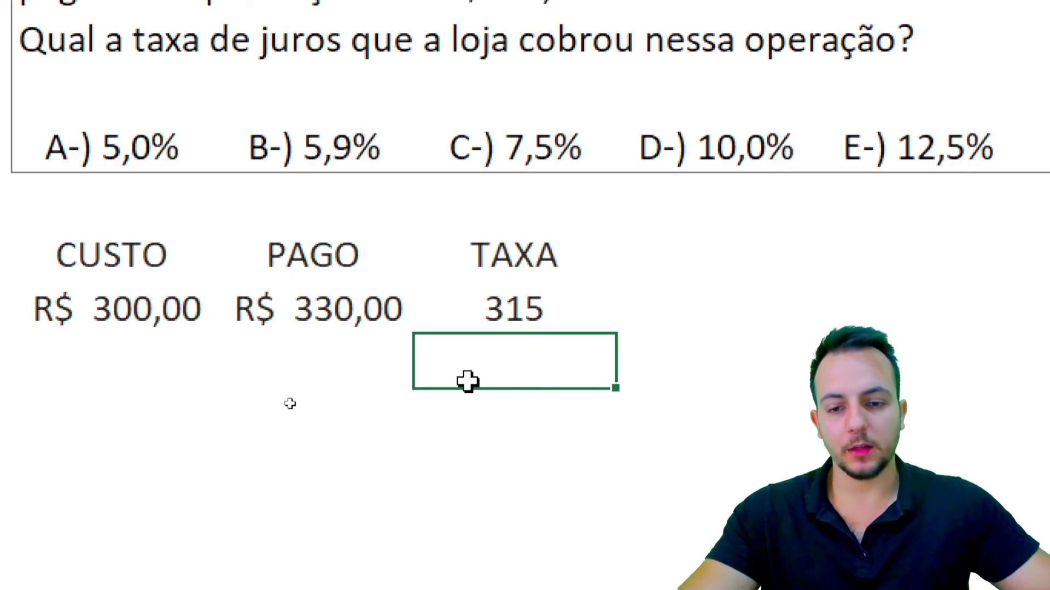
# - Test answer option D by changing the multiplier in the D10 formula to 1,10
pyautogui.doubleClick(566, 304)
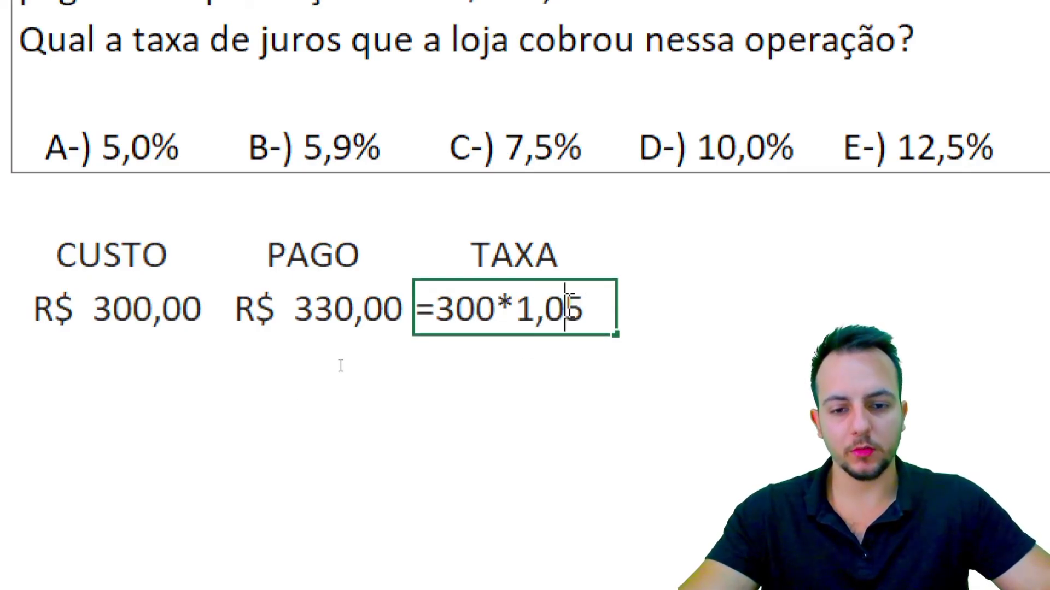
pyautogui.moveTo(545, 306); pyautogui.dragTo(584, 307)
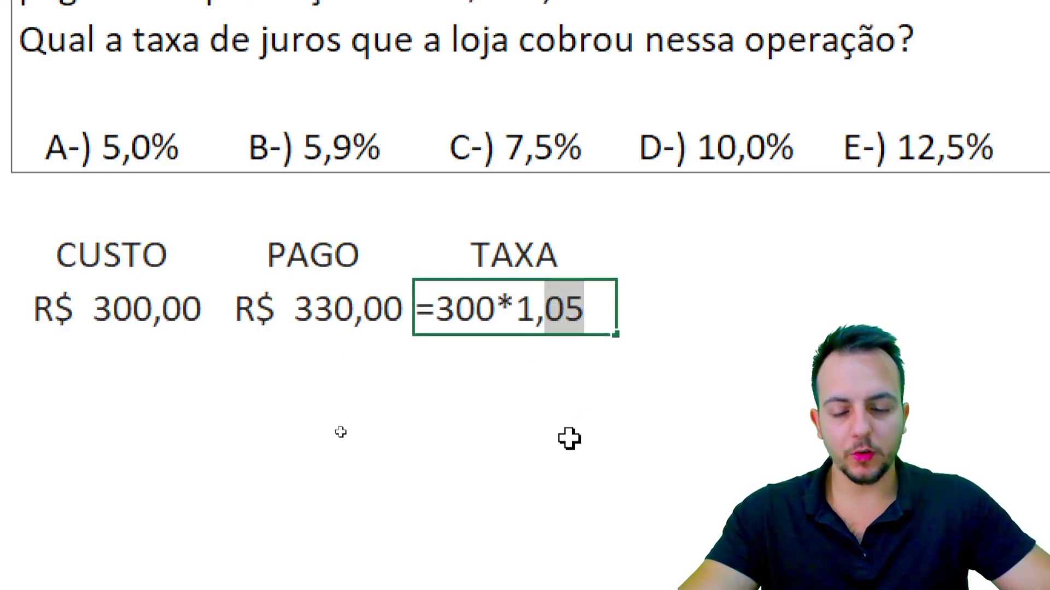
pyautogui.write('10')
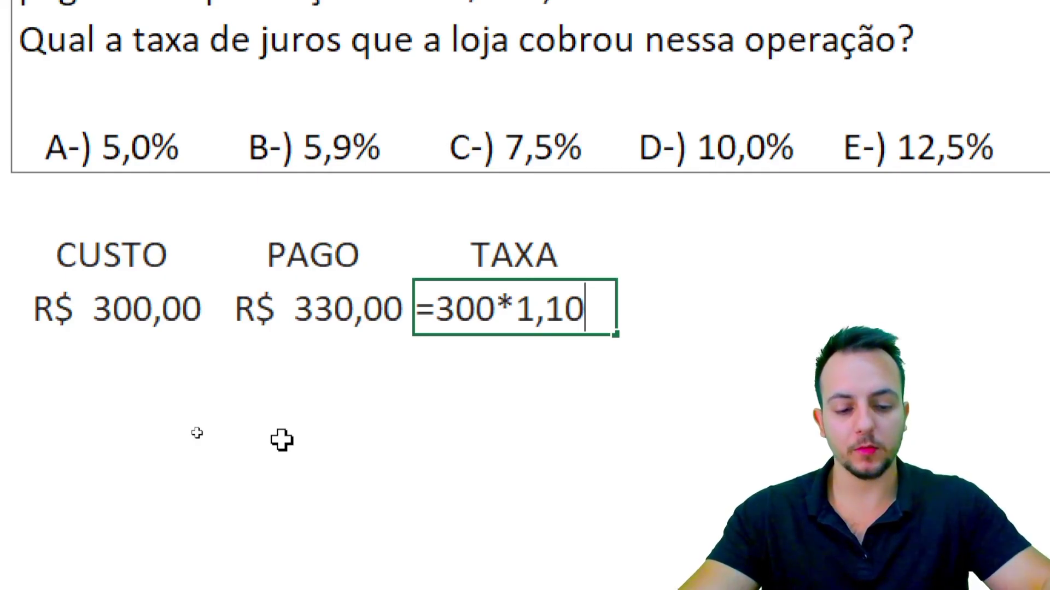
pyautogui.press('Return')
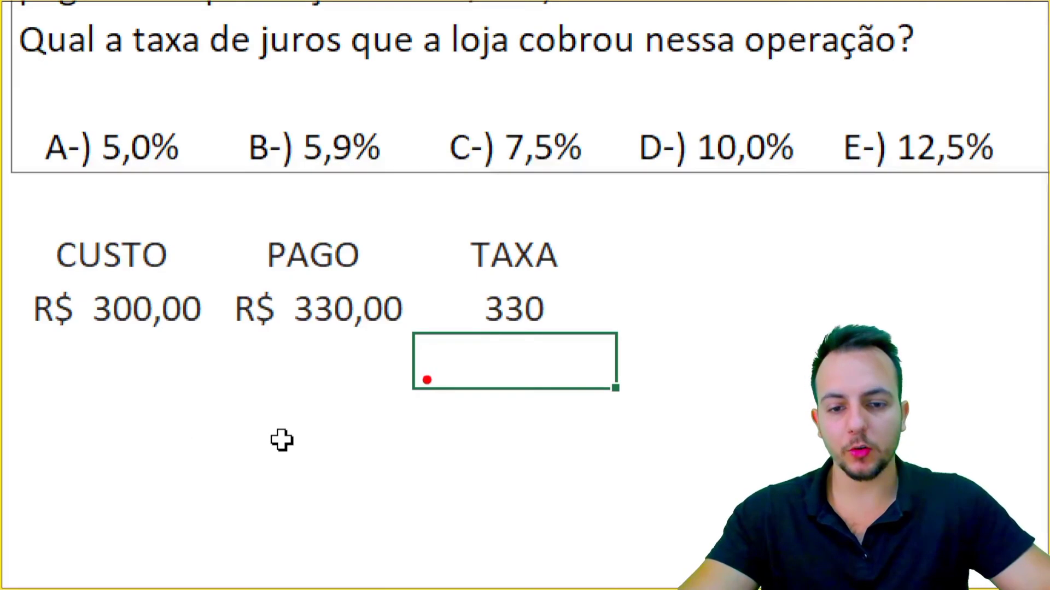
# - Underline the PAGO and TAXA amounts in red, circle option D, and clear the markings
pyautogui.moveTo(235, 343); pyautogui.dragTo(391, 343)
pyautogui.moveTo(456, 338); pyautogui.dragTo(615, 355)
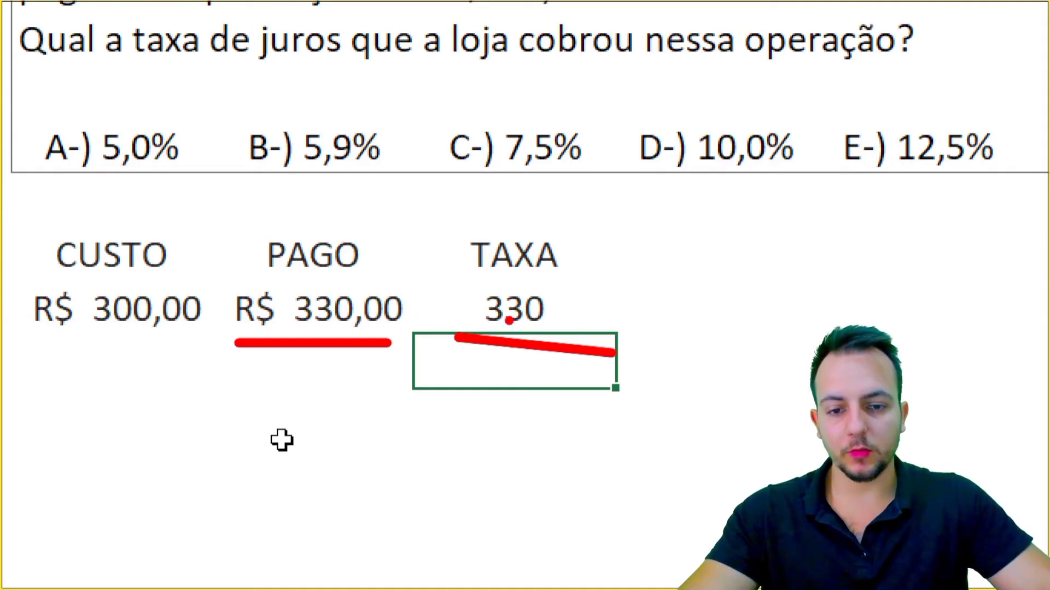
pyautogui.moveTo(705, 89)
pyautogui.mouseDown()
pyautogui.moveTo(759, 200)
pyautogui.moveTo(664, 113)
pyautogui.mouseUp()
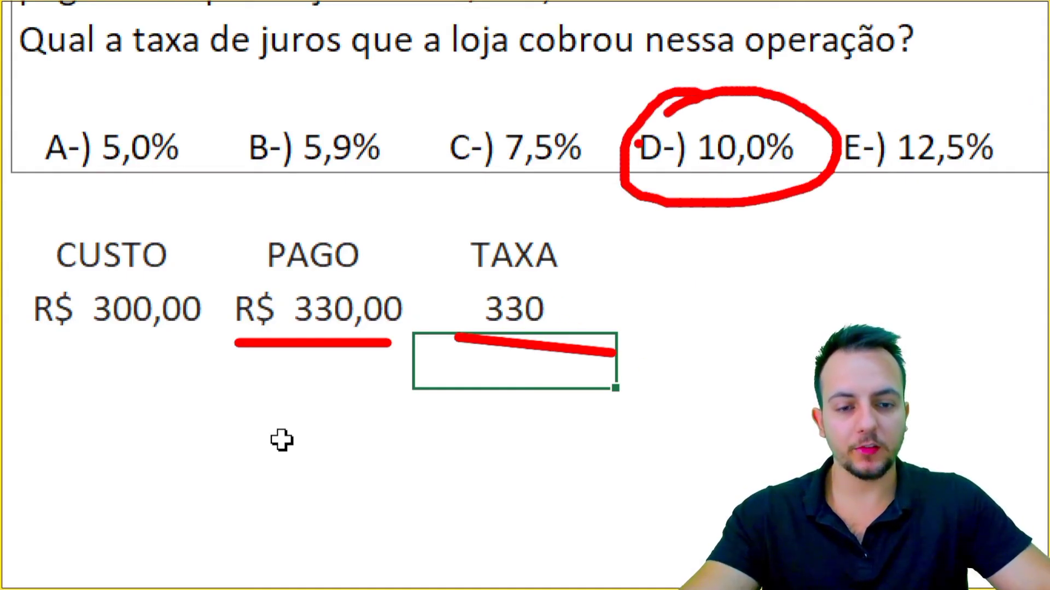
pyautogui.press('Escape')
# - Fill the cell of answer option D-) 10,0% (E7) with light green
pyautogui.click(681, 158)
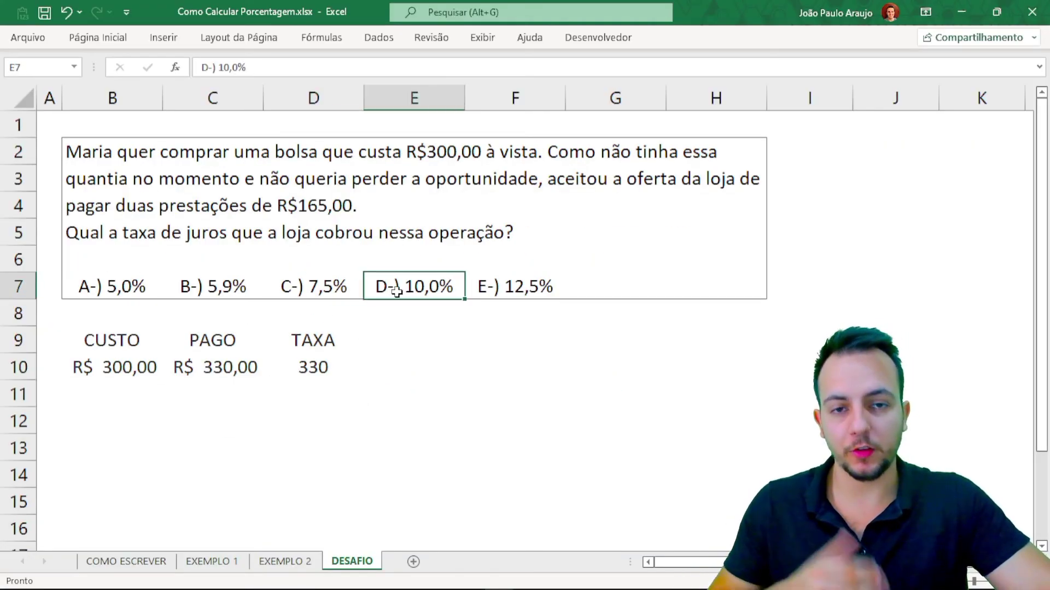
pyautogui.rightClick(396, 291)
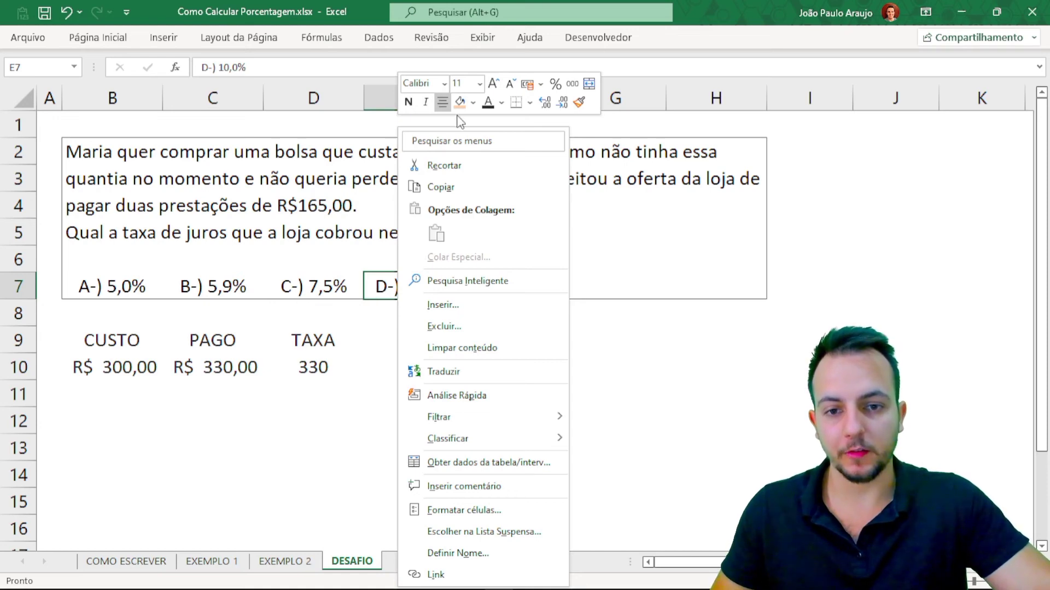
pyautogui.click(473, 103)
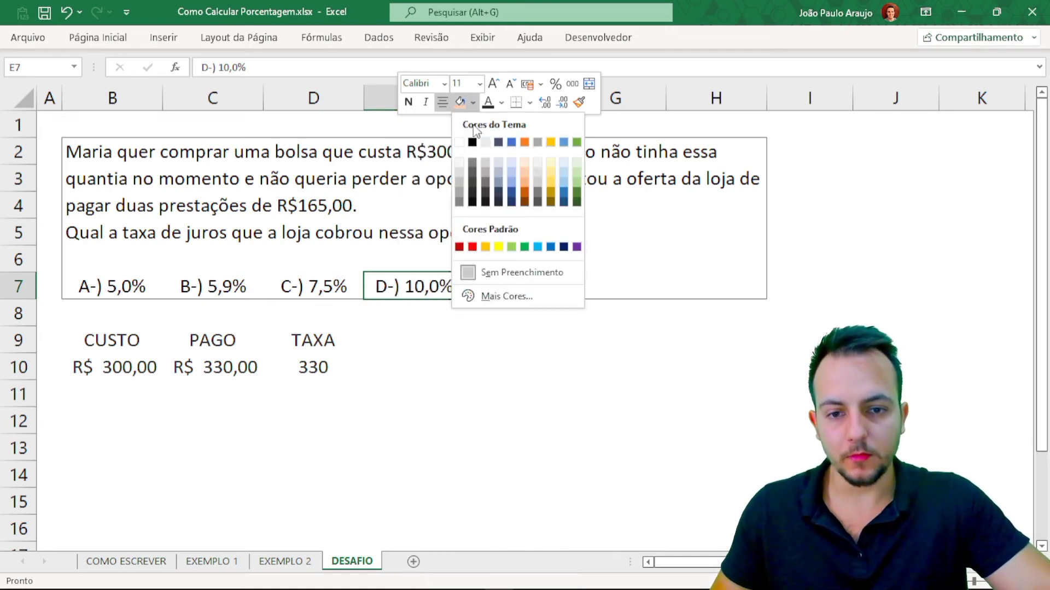
pyautogui.click(511, 247)
pyautogui.click(408, 347)
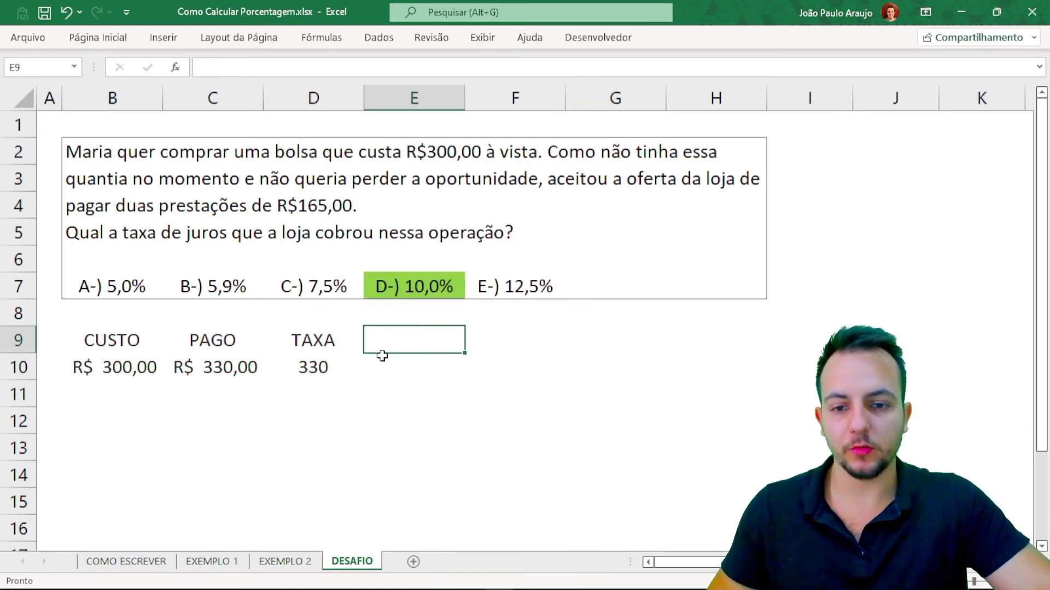
# - Clear the trial formula from D10 and divide the paid amount by the cost with =C10/B10
pyautogui.click(301, 367)
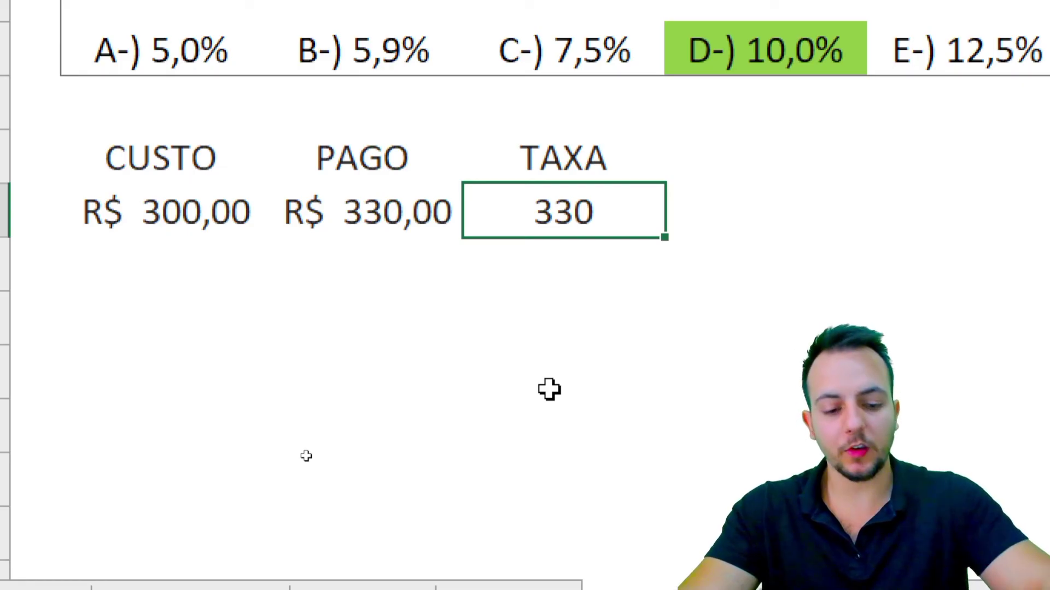
pyautogui.press('Delete')
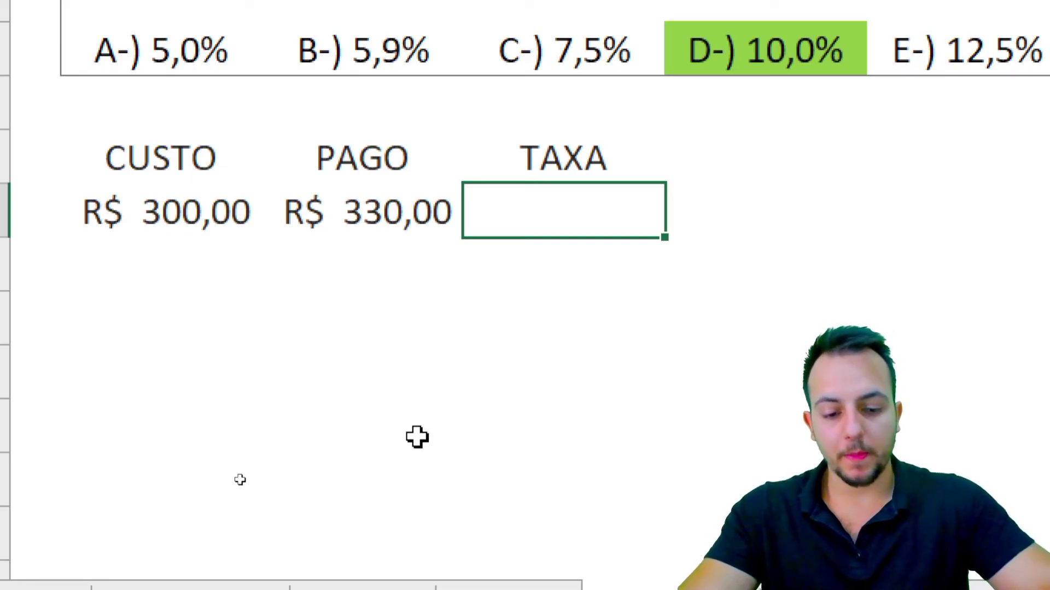
pyautogui.write('=')
pyautogui.click(328, 205)
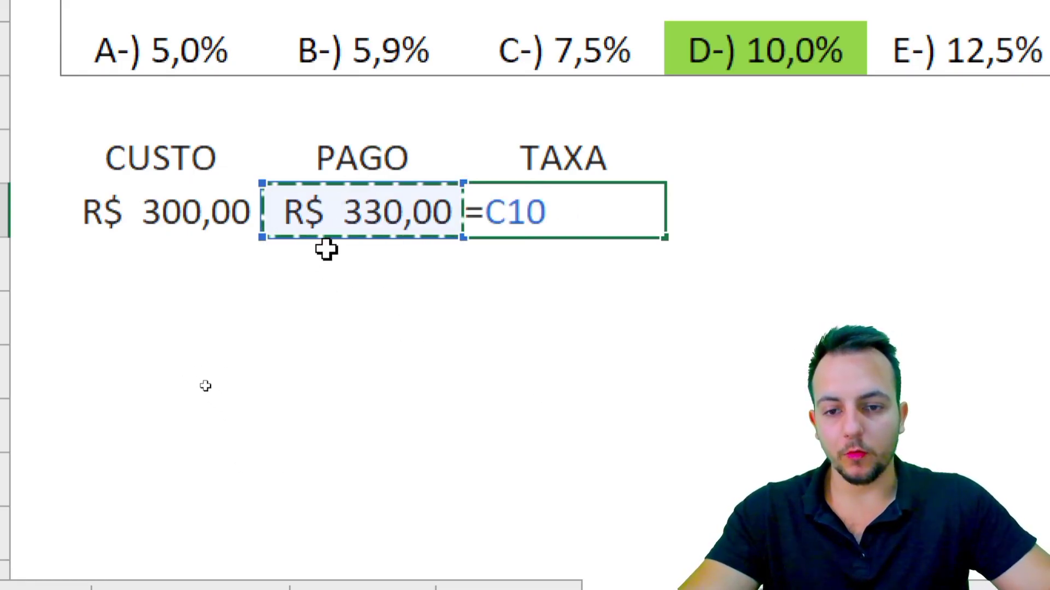
pyautogui.write('/')
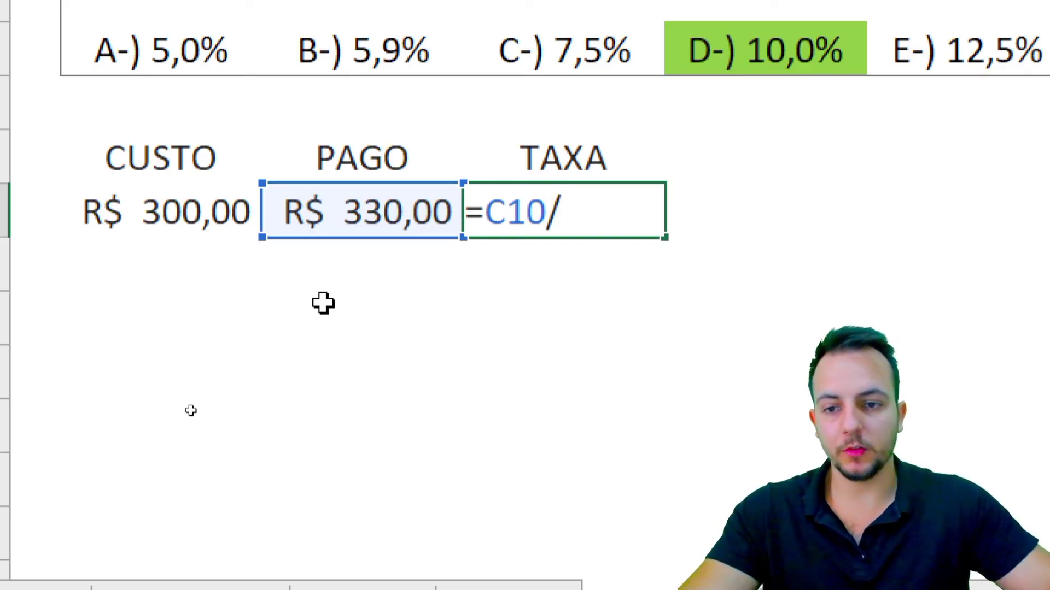
pyautogui.click(189, 204)
pyautogui.press('Return')
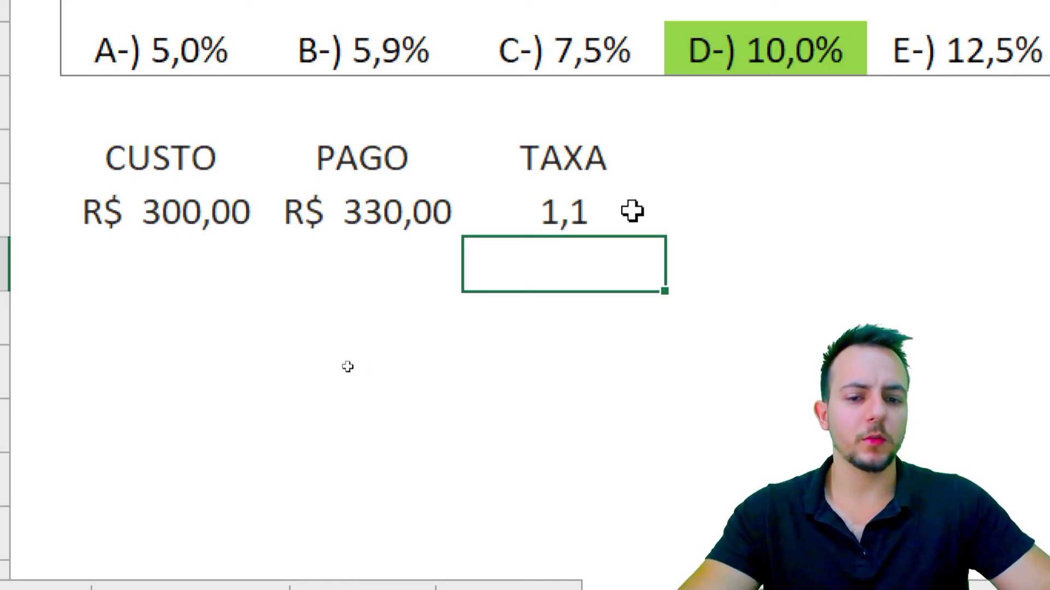
# - Format the TAXA result in D10 as a percentage
pyautogui.rightClick(599, 213)
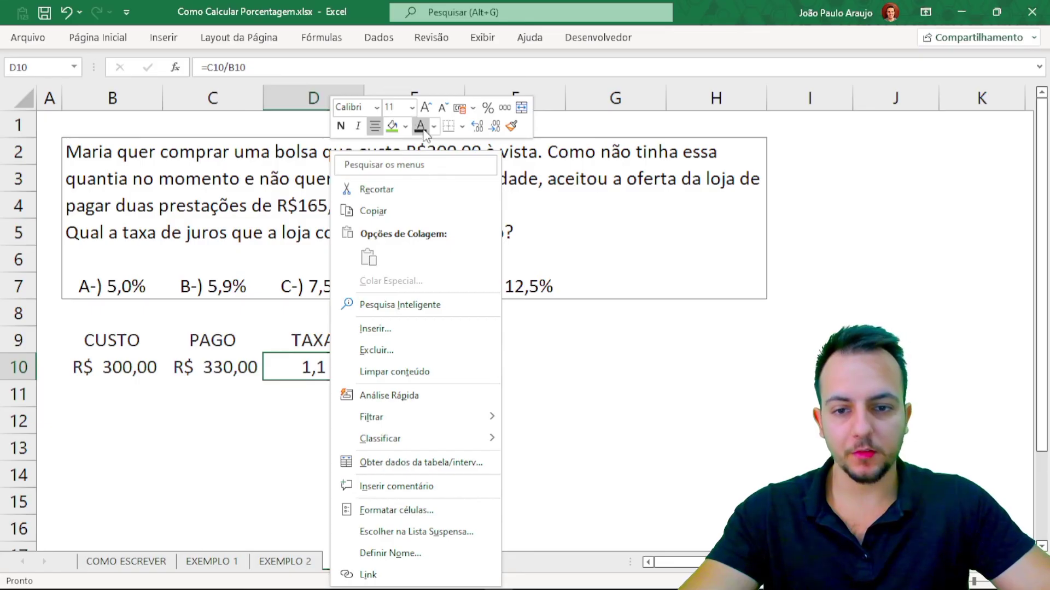
pyautogui.click(486, 106)
pyautogui.click(444, 385)
pyautogui.click(305, 366)
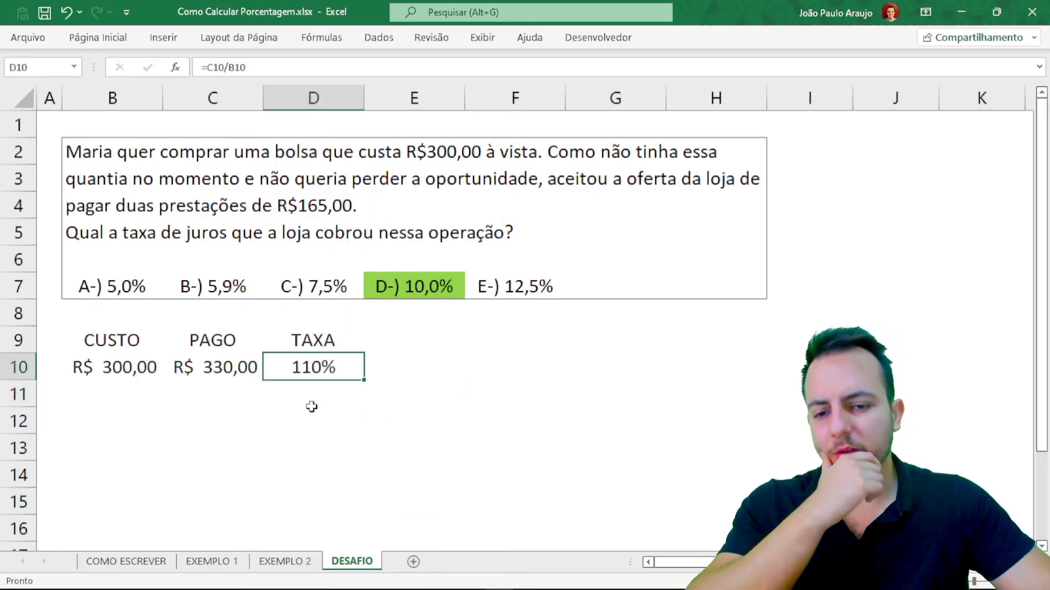
pyautogui.press('Return')
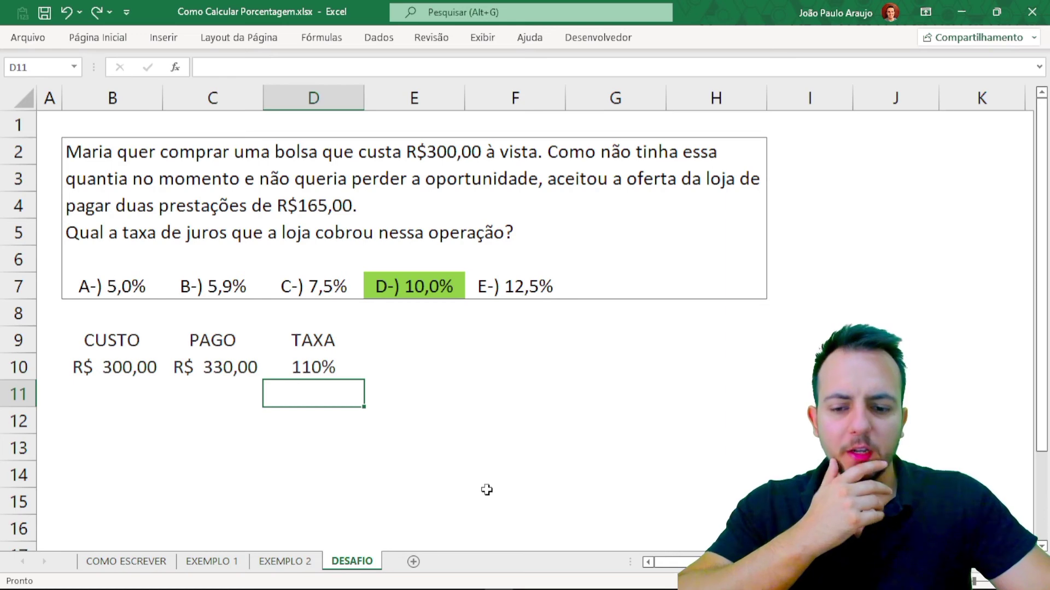
# - Examine the margin formula in D4 of the EXEMPLO 2 sheet, especially its -1 part, leaving it unedited
pyautogui.click(310, 562)
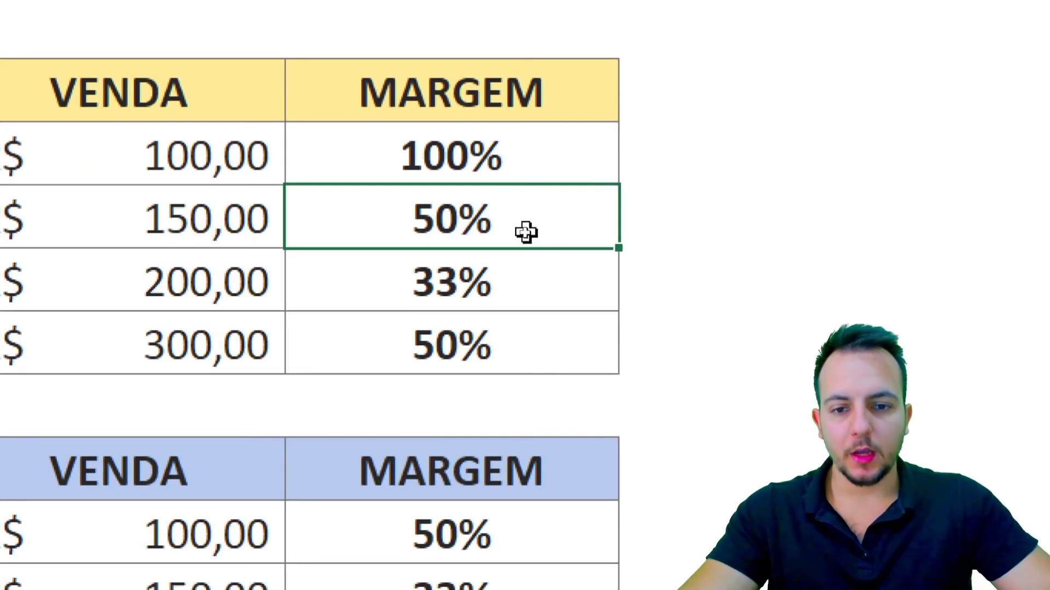
pyautogui.doubleClick(528, 224)
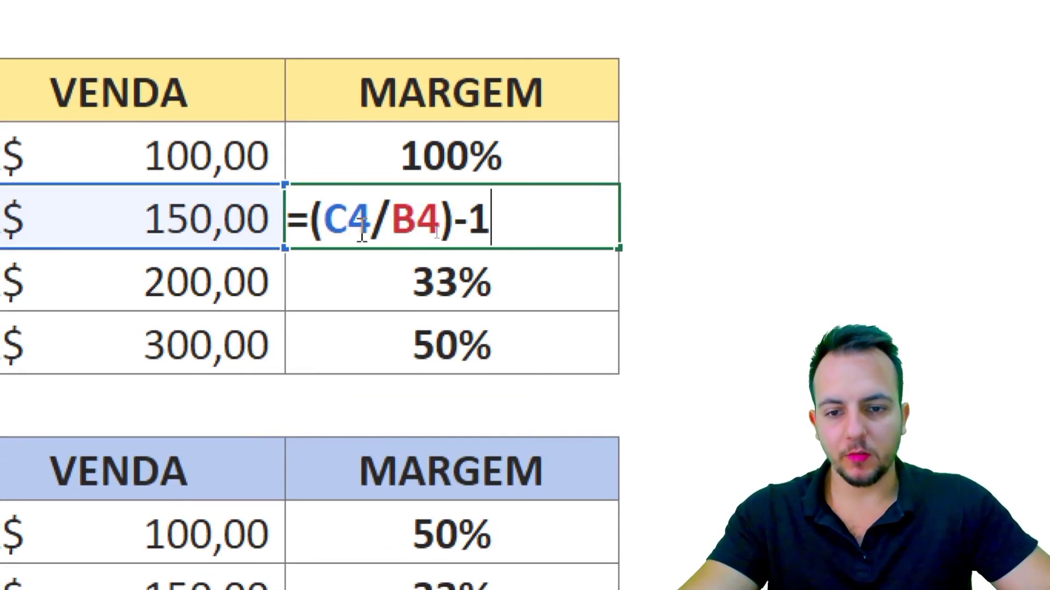
pyautogui.moveTo(453, 229); pyautogui.dragTo(498, 229)
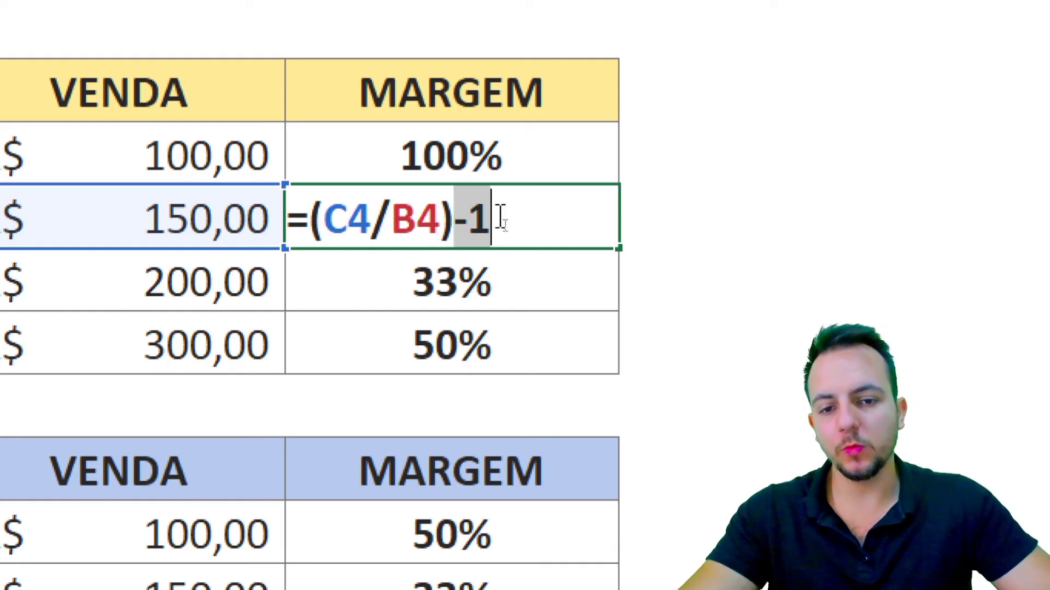
pyautogui.press('Escape')
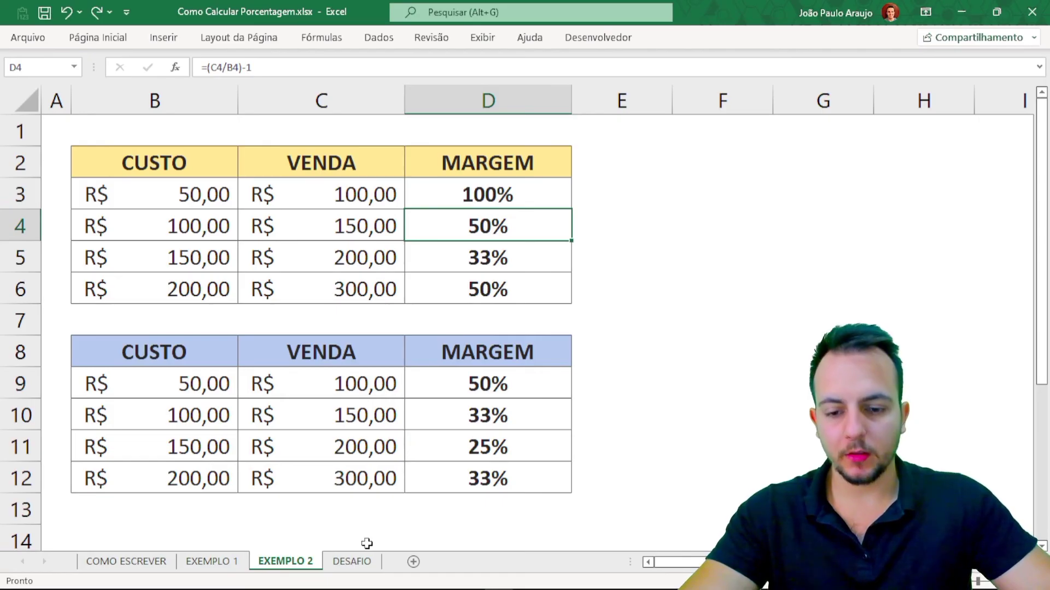
# - Return to the DESAFIO sheet and change the TAXA formula in D10 to =(C10/B10)-1
pyautogui.click(352, 562)
pyautogui.click(336, 362)
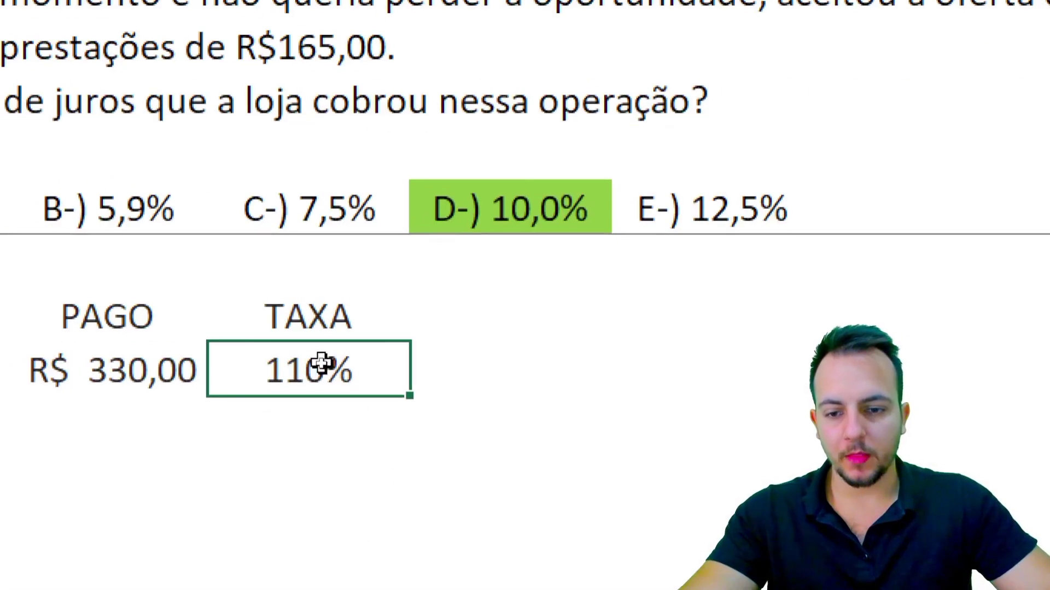
pyautogui.doubleClick(346, 366)
pyautogui.click(273, 369)
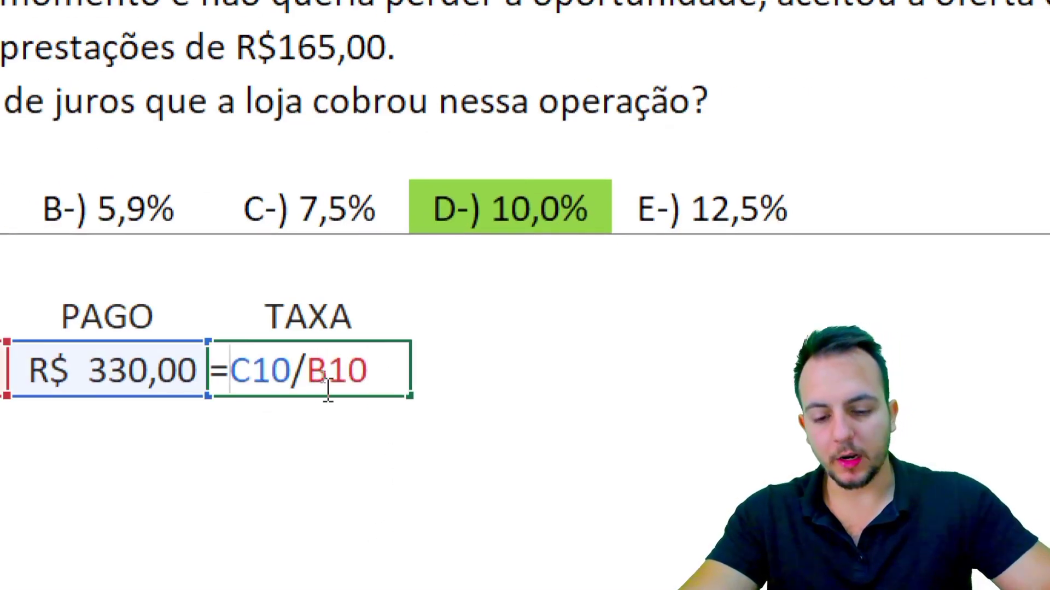
pyautogui.write('(')
pyautogui.click(404, 370)
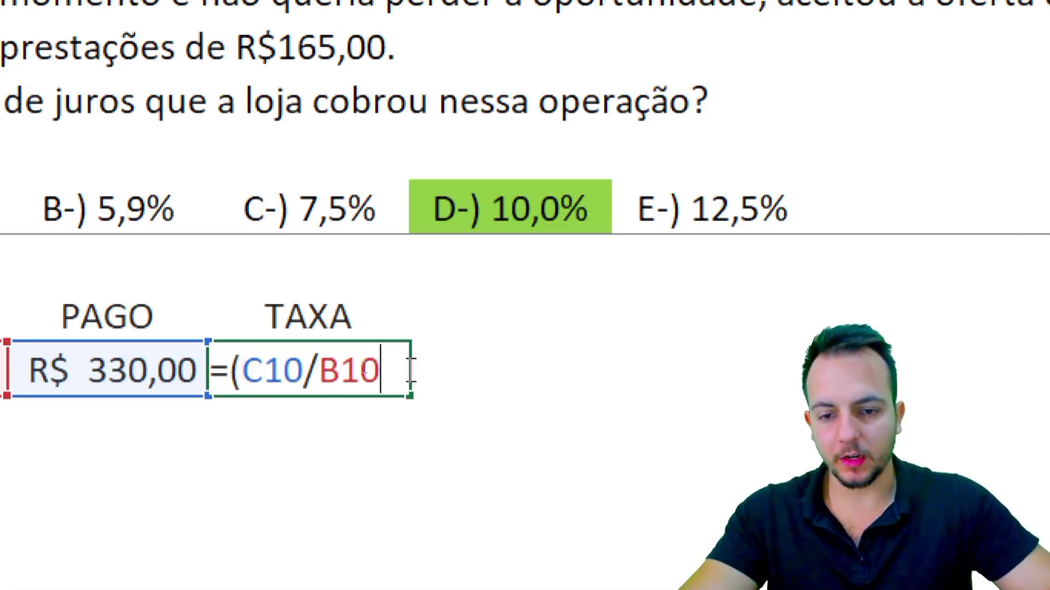
pyautogui.write(')-1')
pyautogui.press('Return')
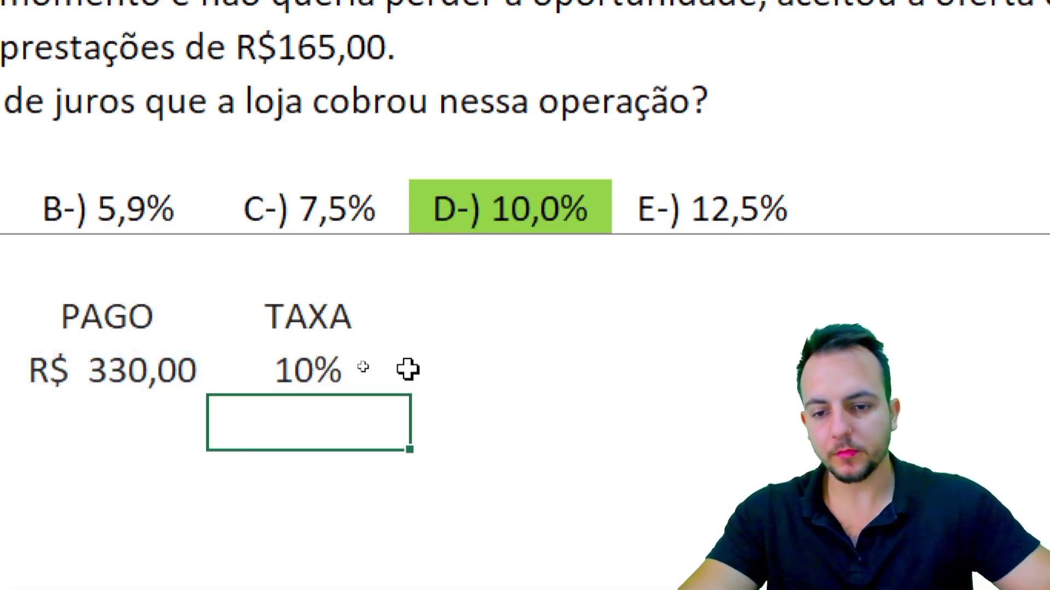
# - Examine the CUSTO, PAGO and TAXA values in B9:D10 of the DESAFIO sheet
pyautogui.moveTo(324, 335); pyautogui.dragTo(375, 352)
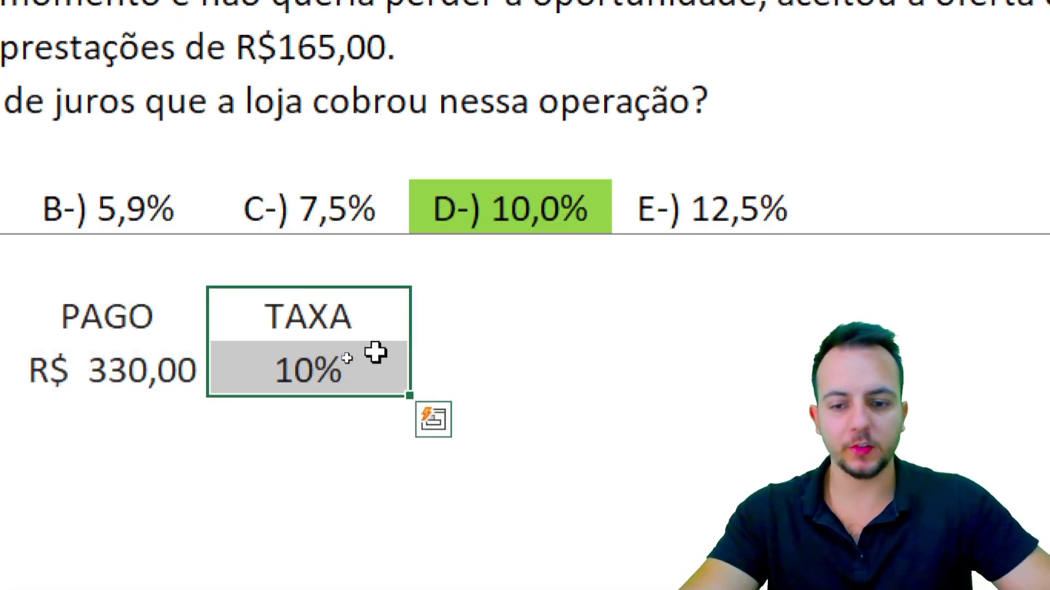
pyautogui.click(331, 394)
pyautogui.click(319, 421)
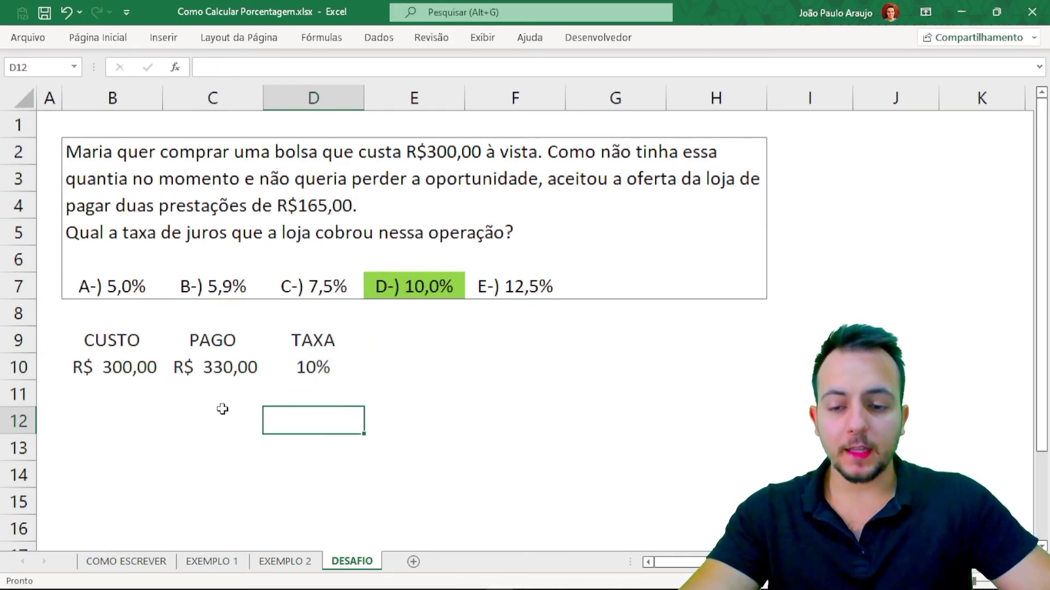
pyautogui.moveTo(56, 316)
pyautogui.mouseDown()
pyautogui.moveTo(357, 420)
pyautogui.moveTo(356, 391)
pyautogui.mouseUp()
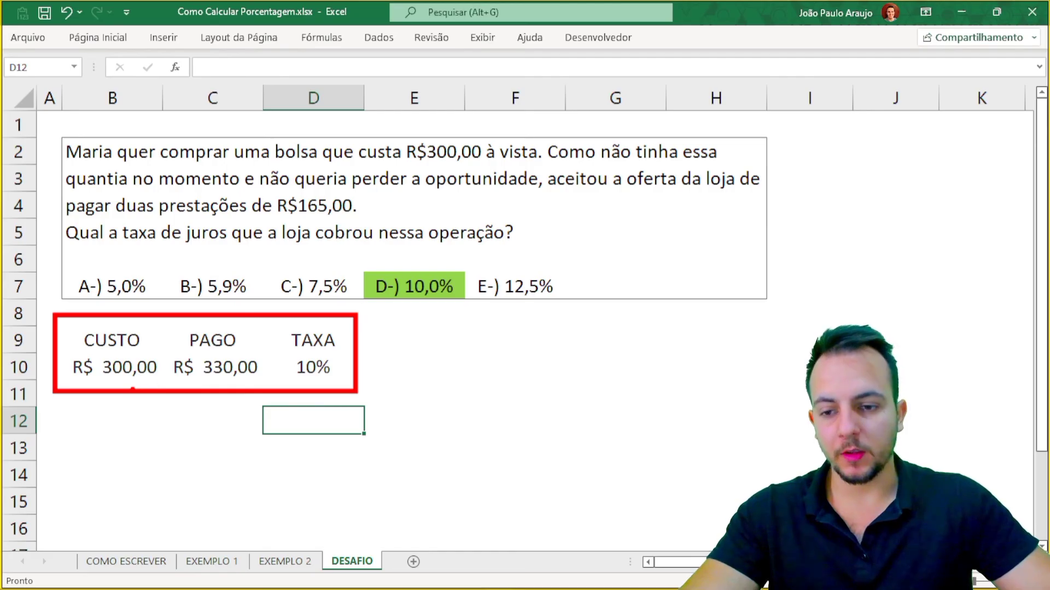
pyautogui.moveTo(111, 383); pyautogui.dragTo(136, 462)
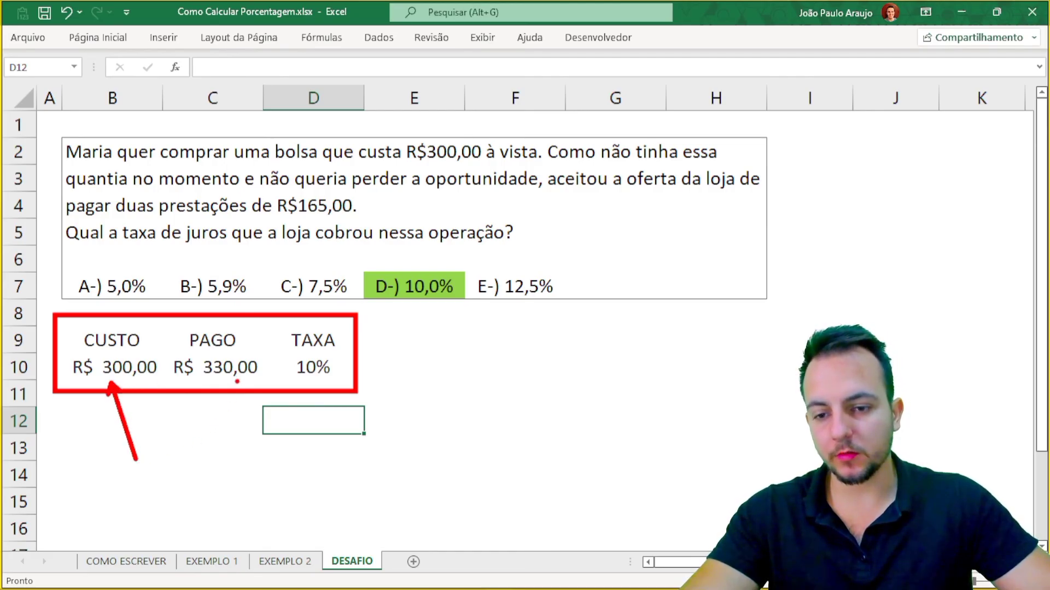
pyautogui.moveTo(213, 378); pyautogui.dragTo(239, 465)
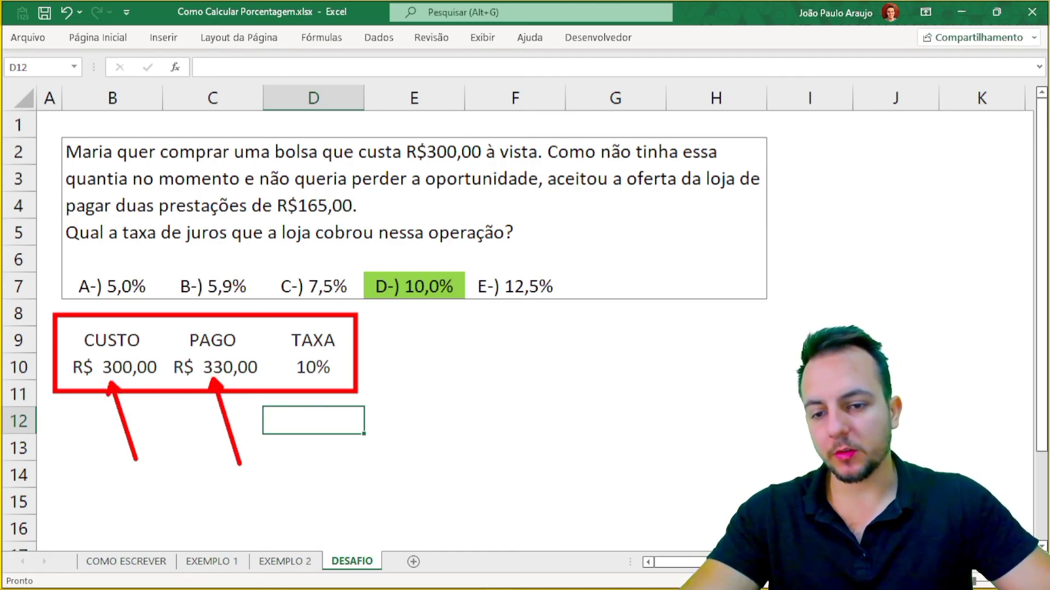
pyautogui.moveTo(323, 381); pyautogui.dragTo(346, 481)
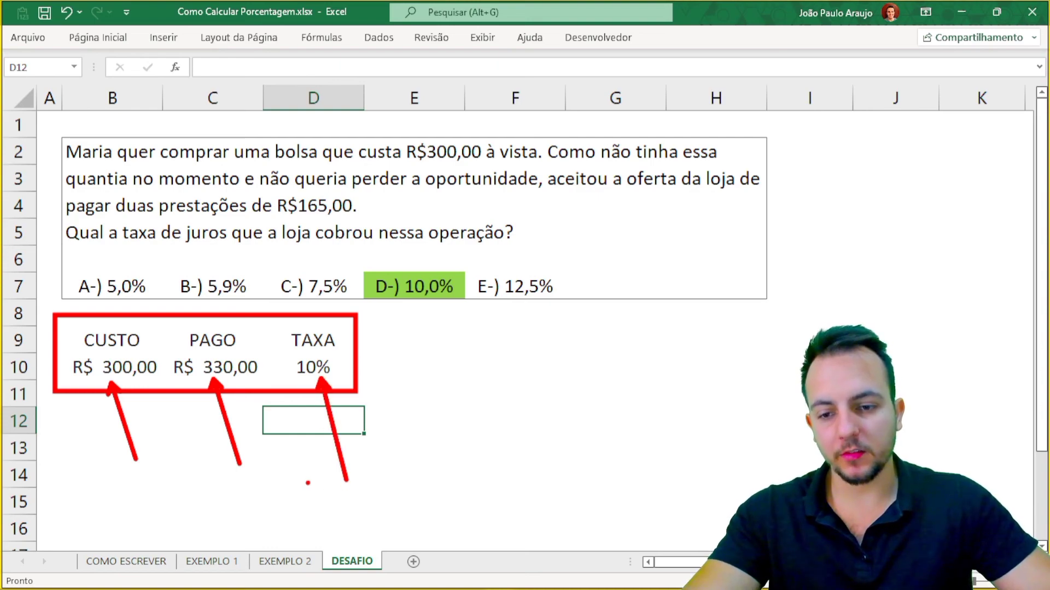
# - On the EXEMPLO 1 sheet, set the first NÚMEROS value in B3 to 300
pyautogui.click(199, 559)
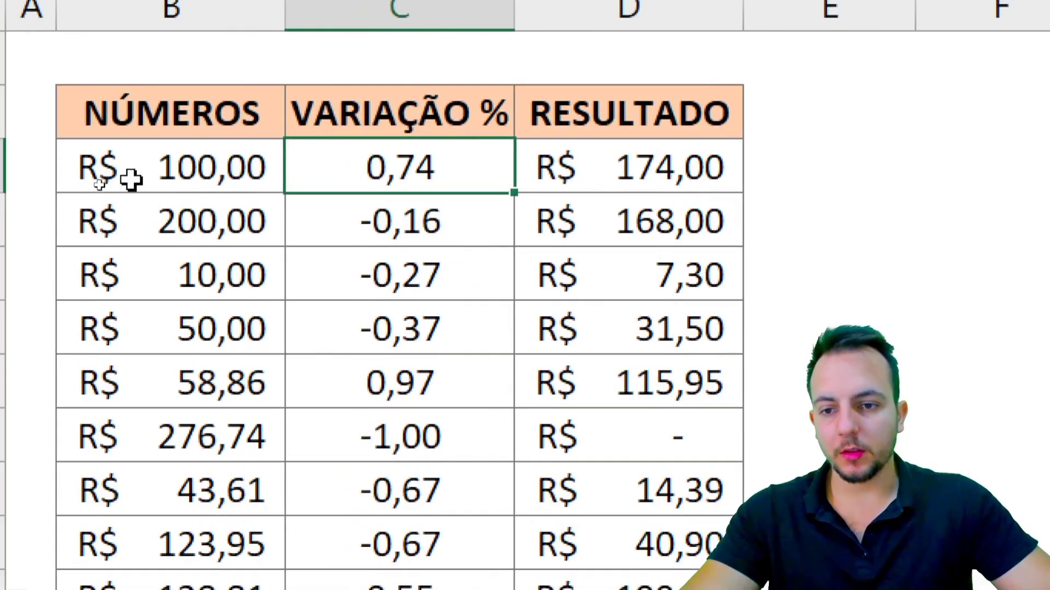
pyautogui.click(112, 183)
pyautogui.moveTo(182, 173); pyautogui.dragTo(215, 223)
pyautogui.press('F2')
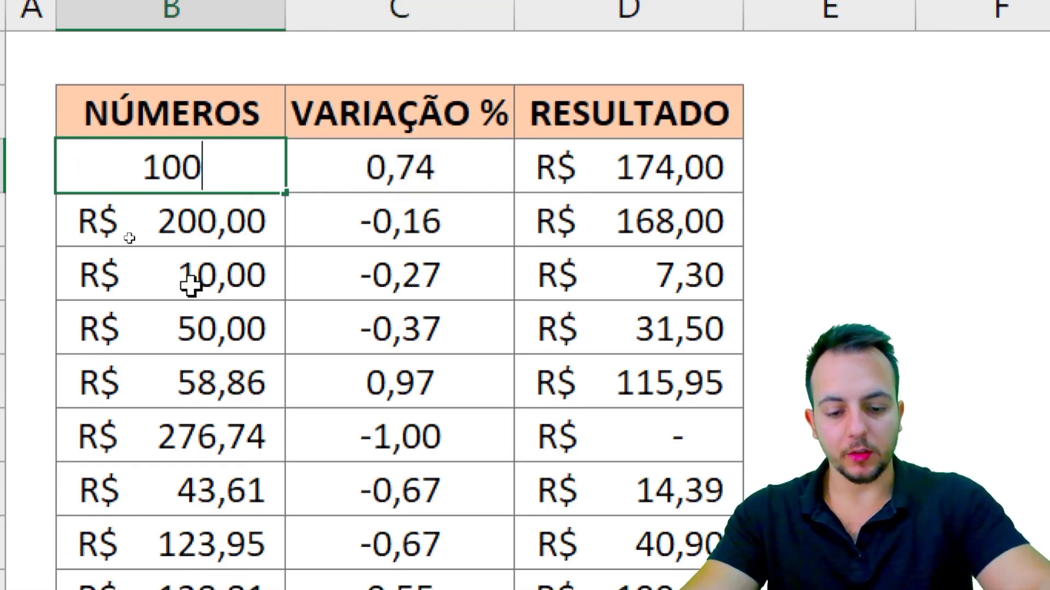
pyautogui.press('BackSpace')
pyautogui.press('BackSpace')
pyautogui.press('BackSpace')
pyautogui.write('300')
pyautogui.press('Return')
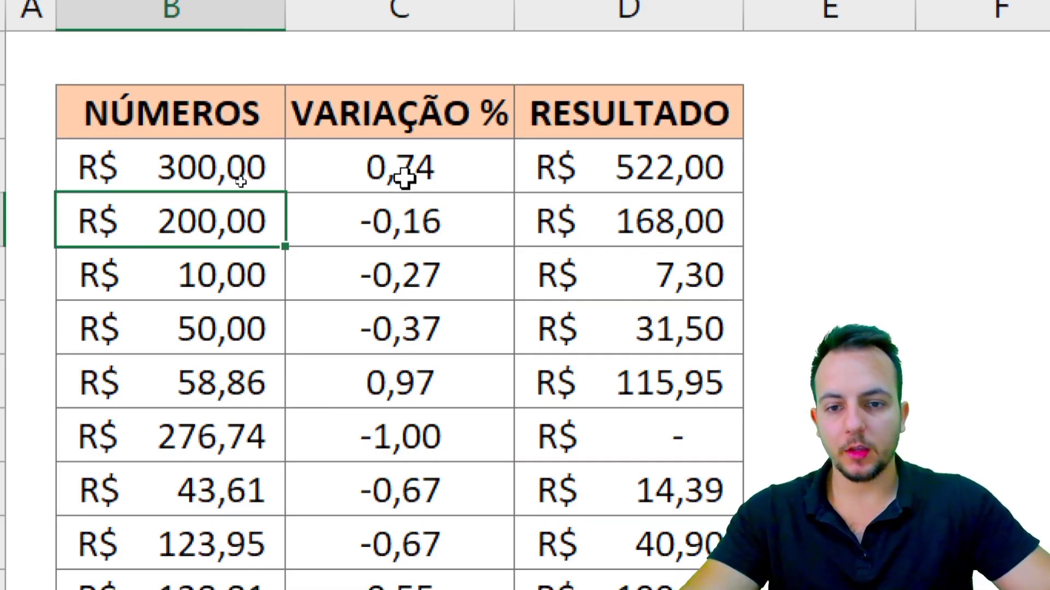
# - Format the VARIAÇÃO % values in C3:C15 as percentages
pyautogui.click(410, 175)
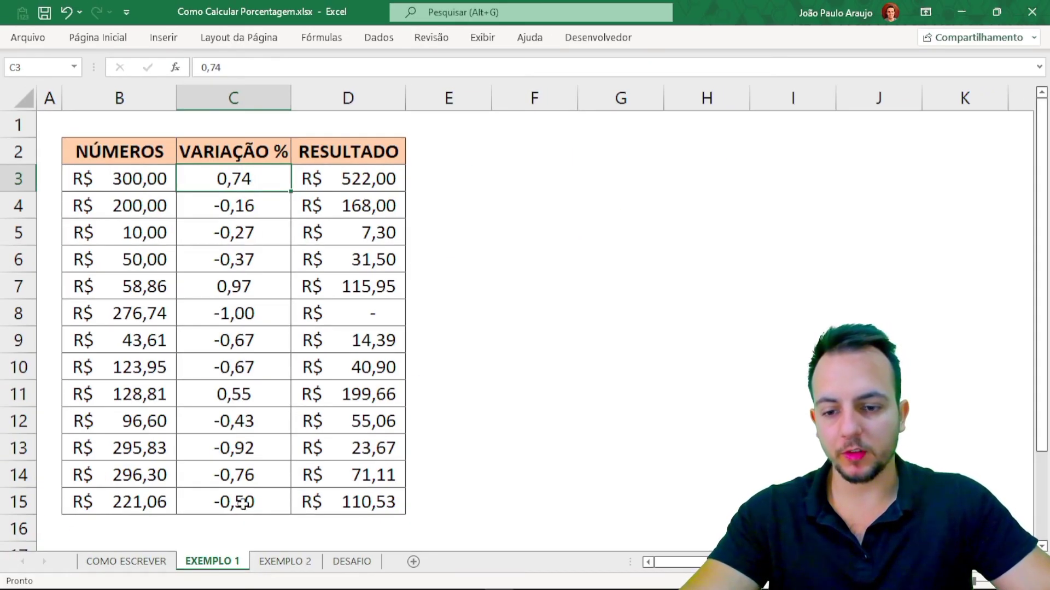
pyautogui.keyDown('shift'); pyautogui.click(243, 503); pyautogui.keyUp('shift')
pyautogui.click(98, 37)
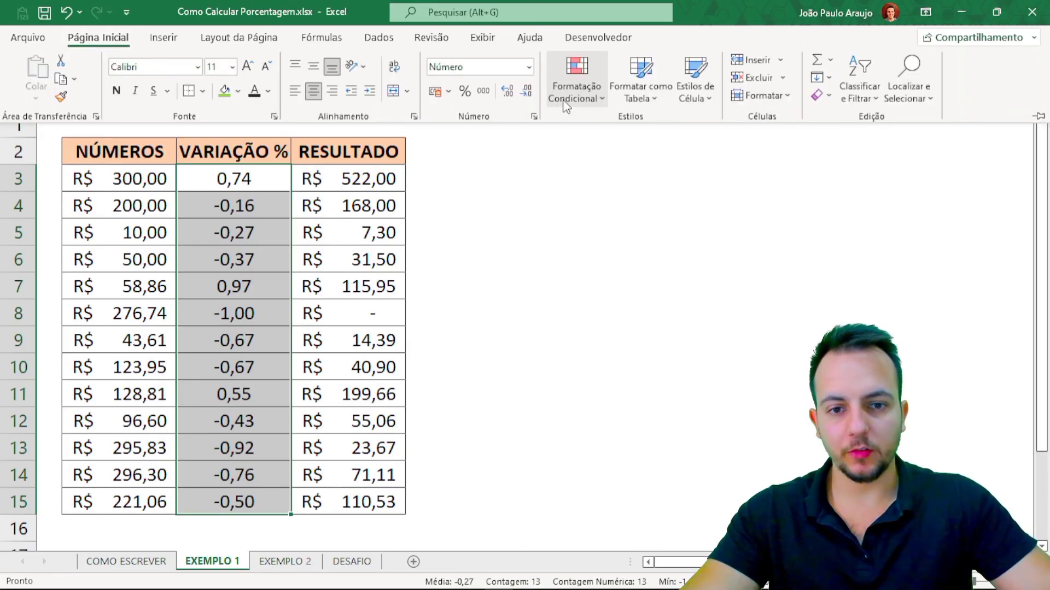
pyautogui.click(465, 91)
# - Set the variation in C3 to 1% as a first trial rate
pyautogui.click(195, 175)
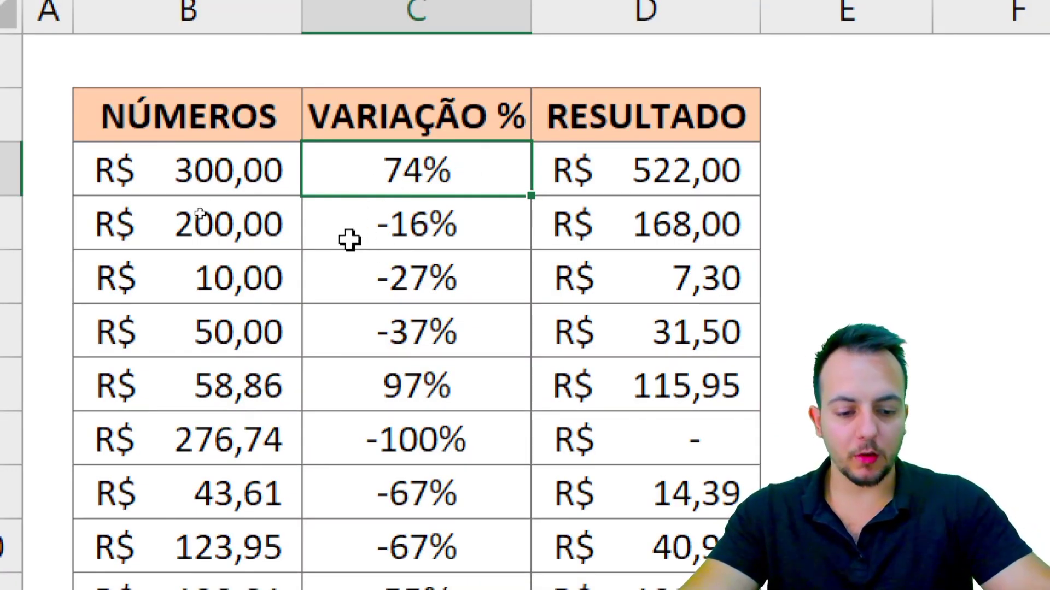
pyautogui.write('1')
pyautogui.press('Return')
pyautogui.press('Up')
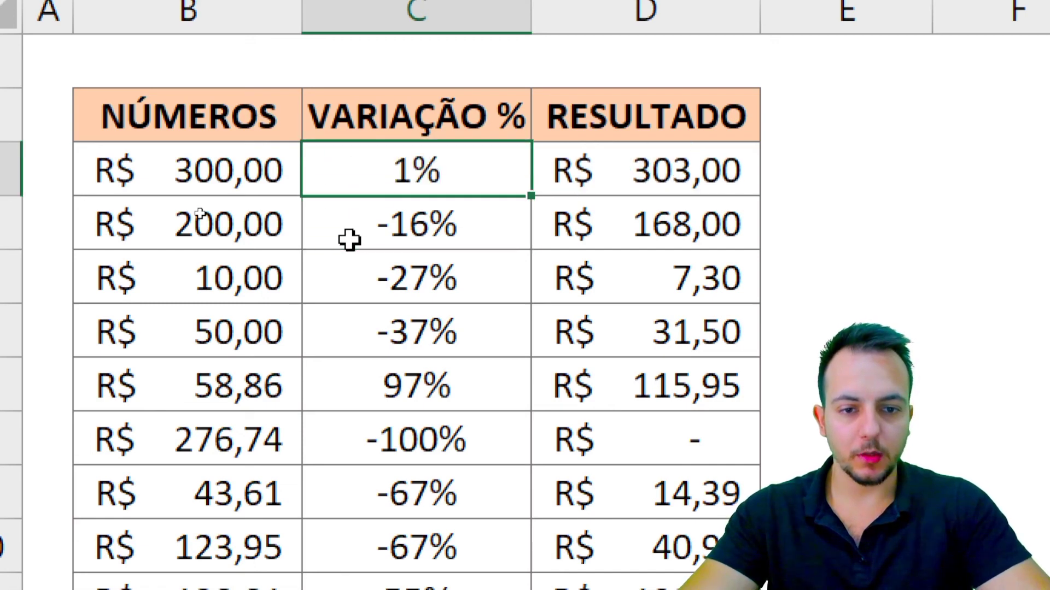
# - Highlight the RESULTADO cell D3 with the gold theme fill colour
pyautogui.rightClick(664, 159)
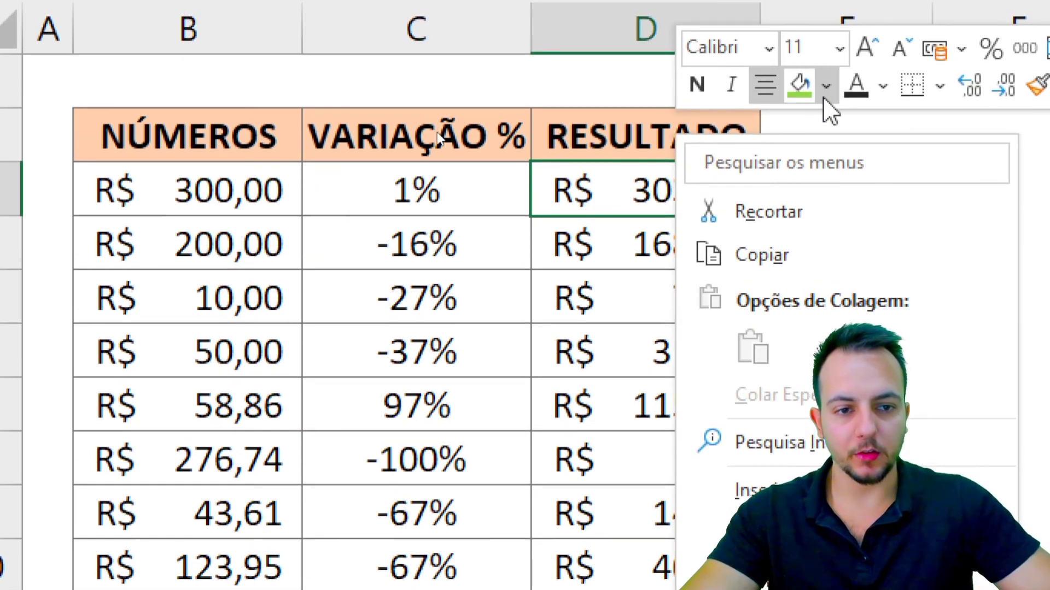
pyautogui.click(825, 87)
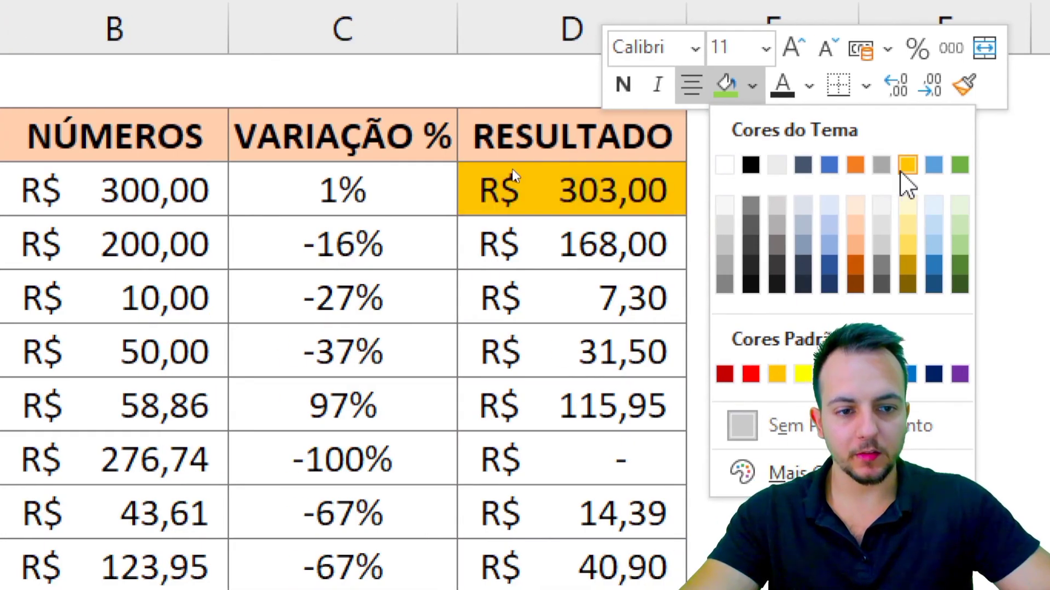
pyautogui.click(903, 171)
pyautogui.click(351, 345)
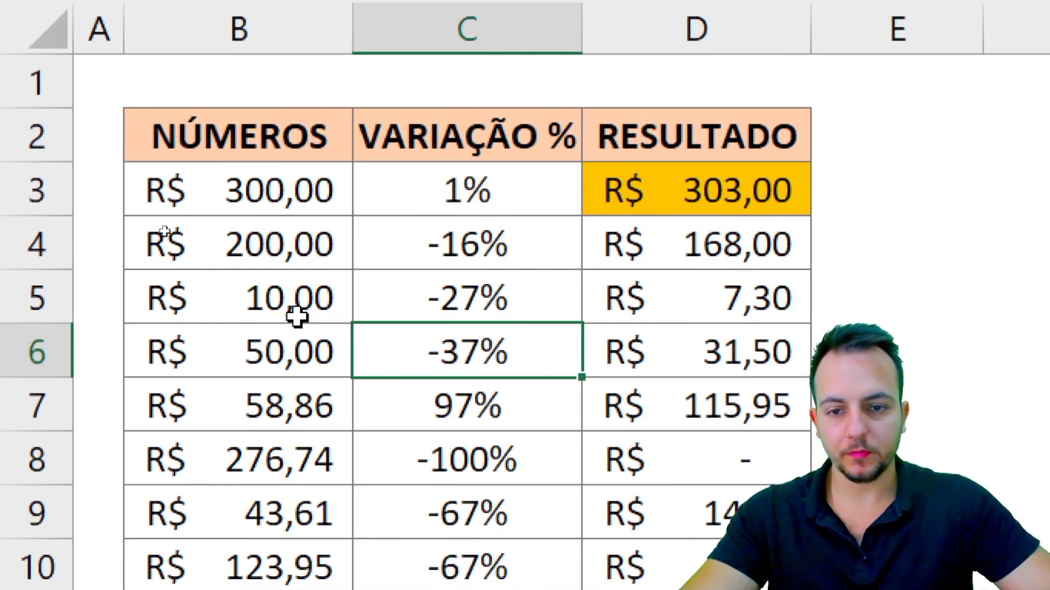
# - Try 2%, 5%, 20% and 15% as the variation in C3, settling on 10%
pyautogui.click(297, 195)
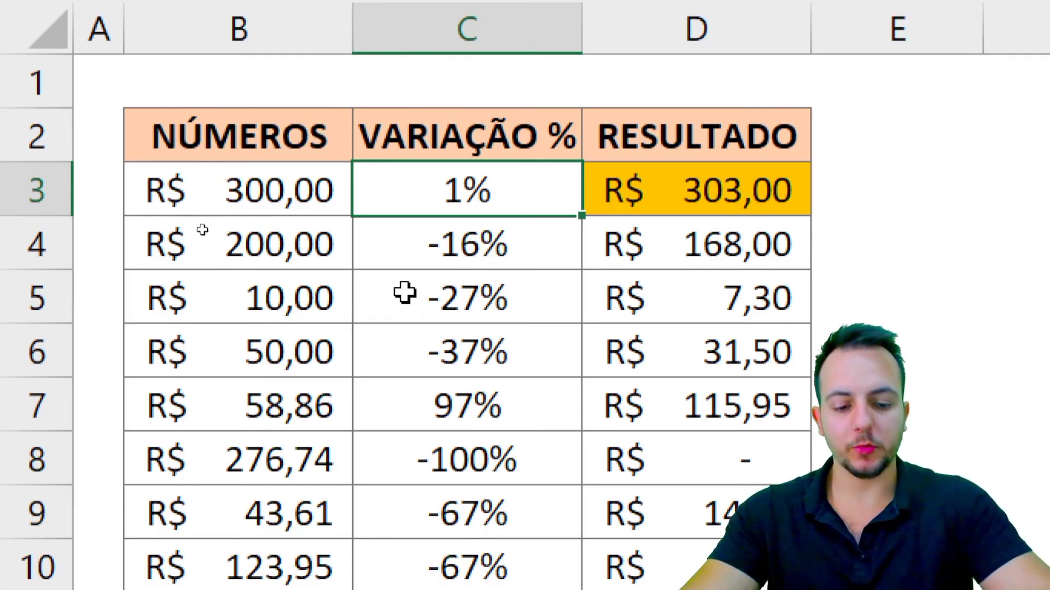
pyautogui.write('2')
pyautogui.hotkey('ctrl', 'Return')
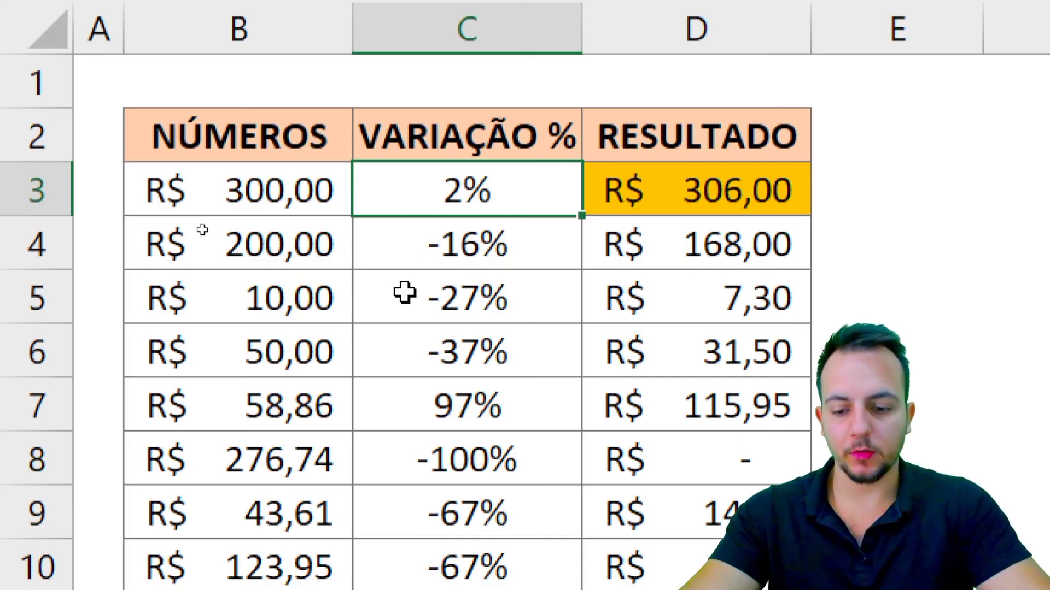
pyautogui.write('5')
pyautogui.hotkey('ctrl', 'Return')
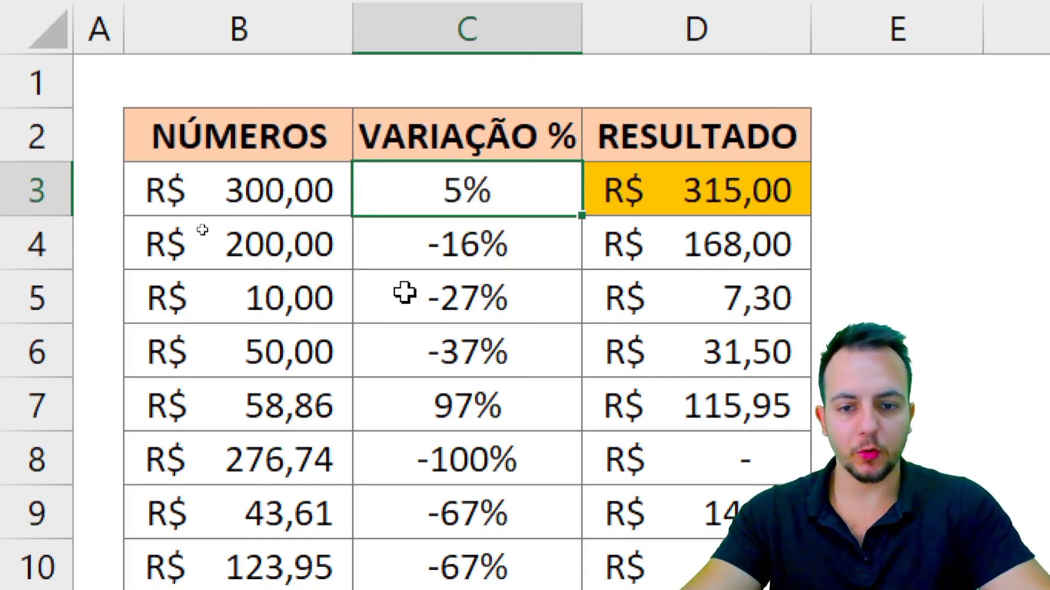
pyautogui.write('20')
pyautogui.hotkey('ctrl', 'Return')
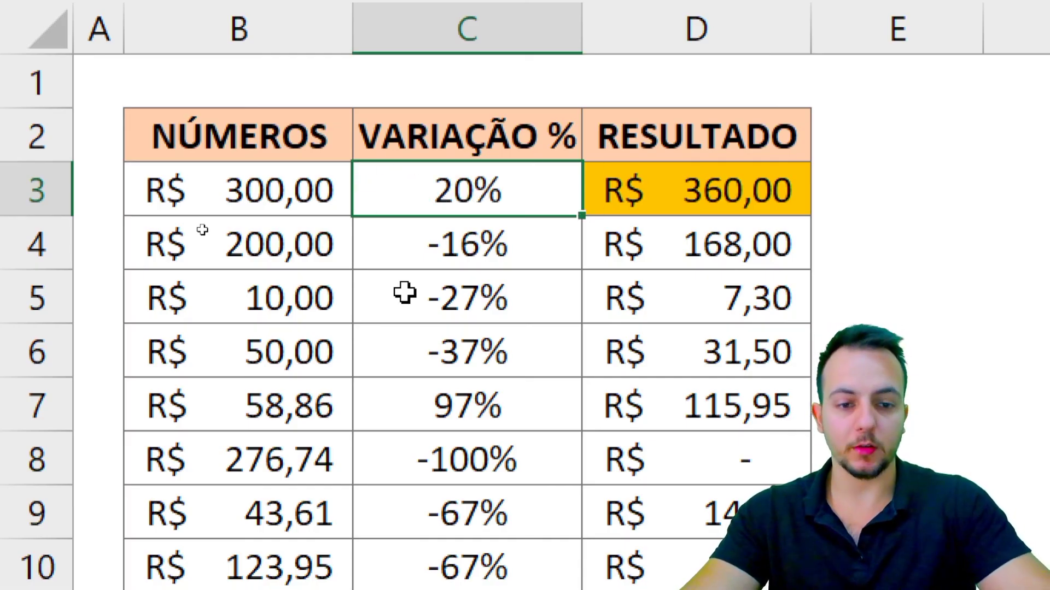
pyautogui.write('15')
pyautogui.hotkey('ctrl', 'Return')
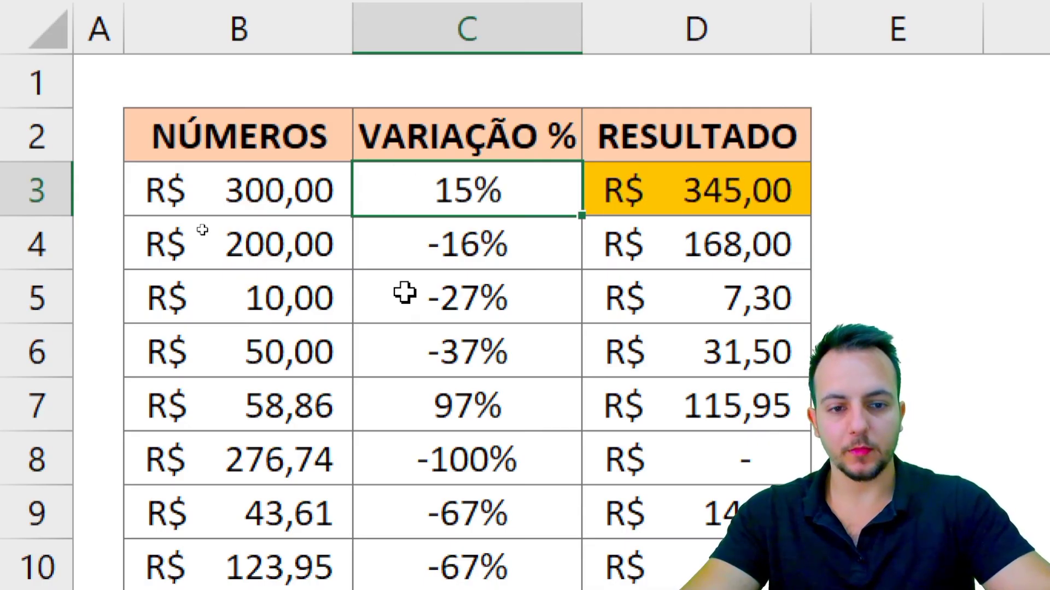
pyautogui.write('10')
pyautogui.hotkey('ctrl', 'Return')
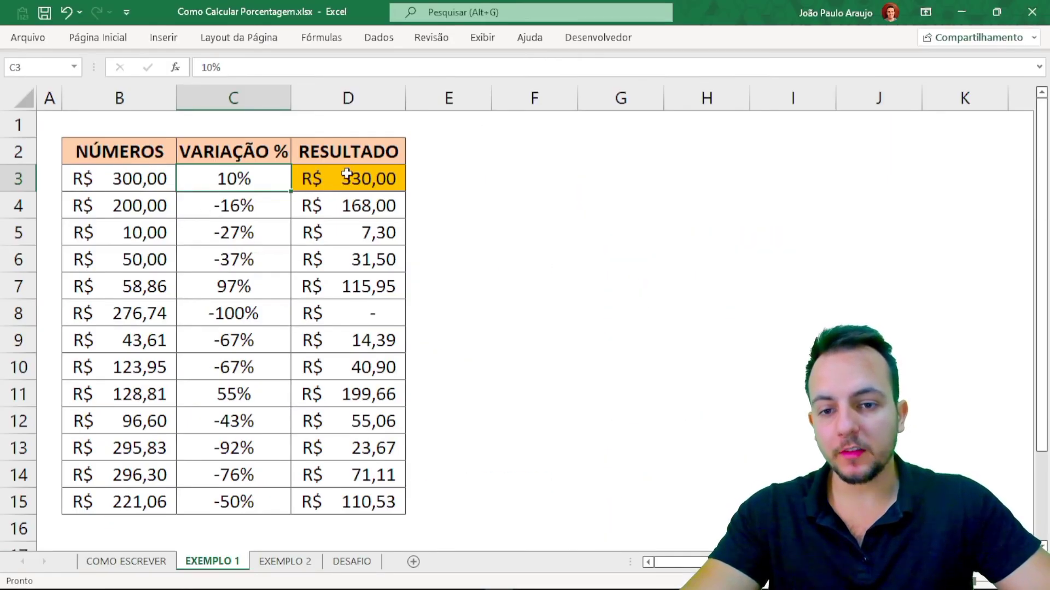
# - Examine the RESULTADO formula in D3 and its link to the variation in C3, leaving the formula unedited
pyautogui.click(346, 173)
pyautogui.doubleClick(342, 178)
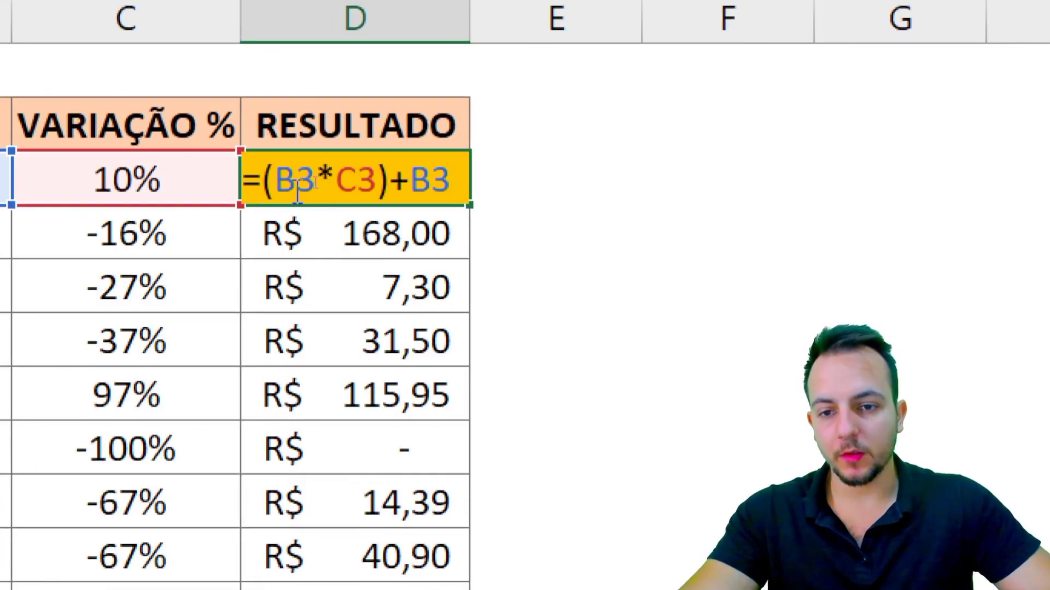
pyautogui.moveTo(244, 181); pyautogui.dragTo(478, 201)
pyautogui.press('BackSpace')
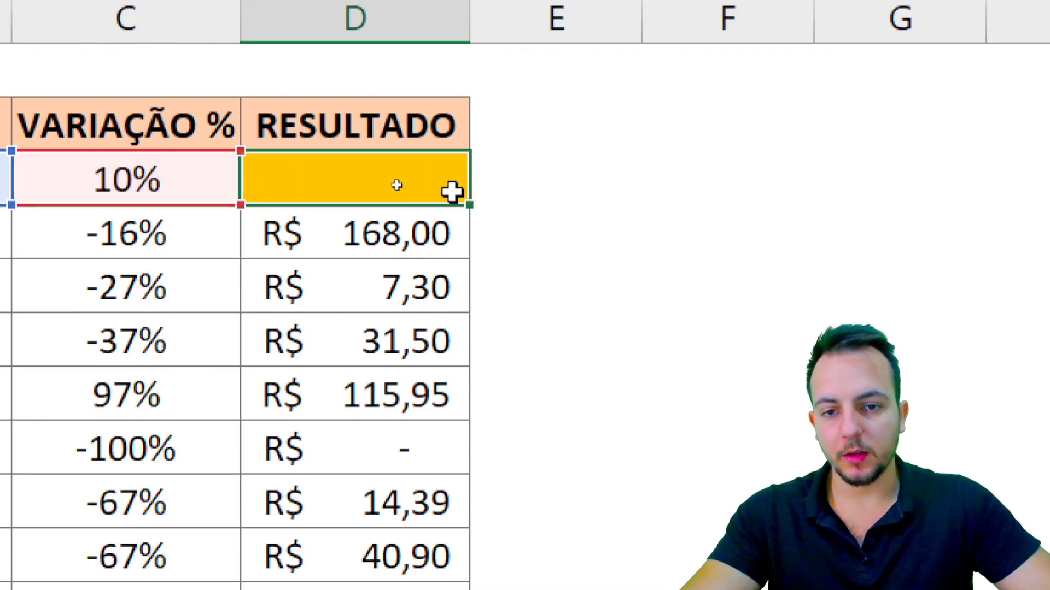
pyautogui.press('Escape')
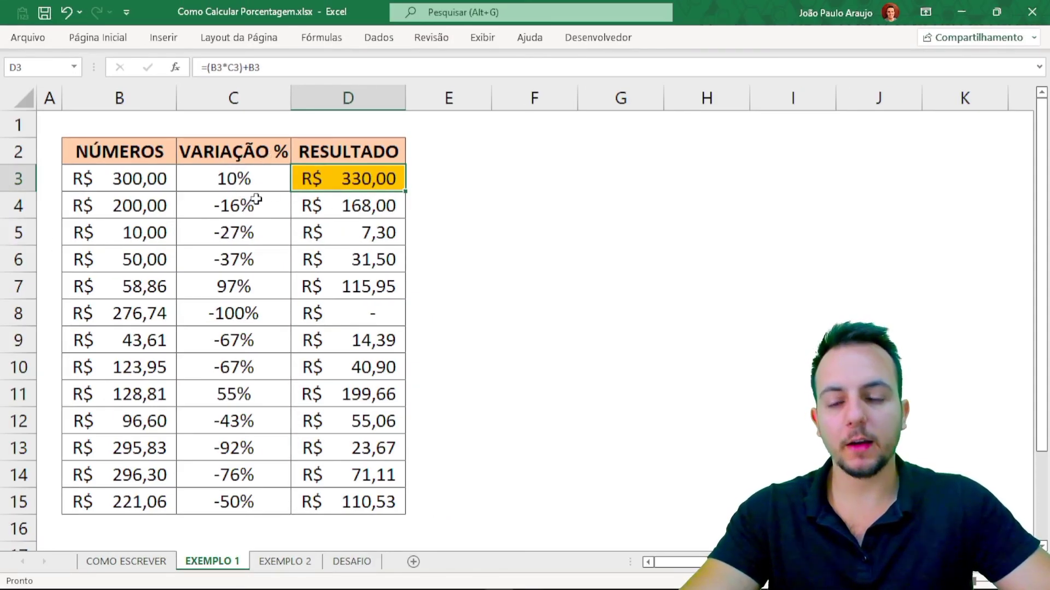
pyautogui.hotkey('ctrl', '2')
pyautogui.moveTo(254, 160)
pyautogui.mouseDown()
pyautogui.moveTo(216, 165)
pyautogui.moveTo(230, 197)
pyautogui.moveTo(256, 162)
pyautogui.mouseUp()
pyautogui.moveTo(411, 173); pyautogui.dragTo(497, 173)
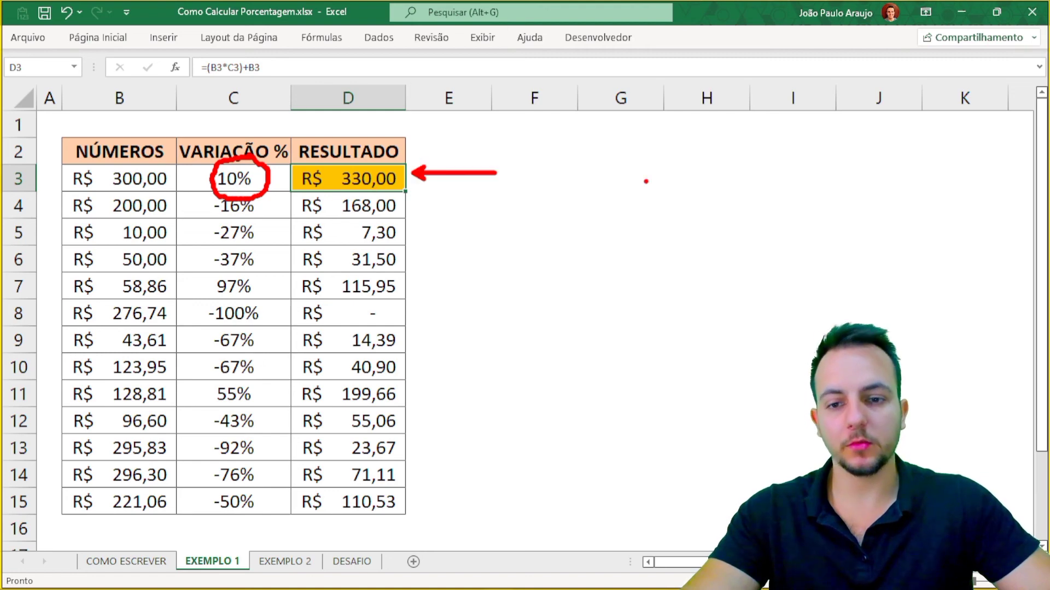
pyautogui.press('Escape')
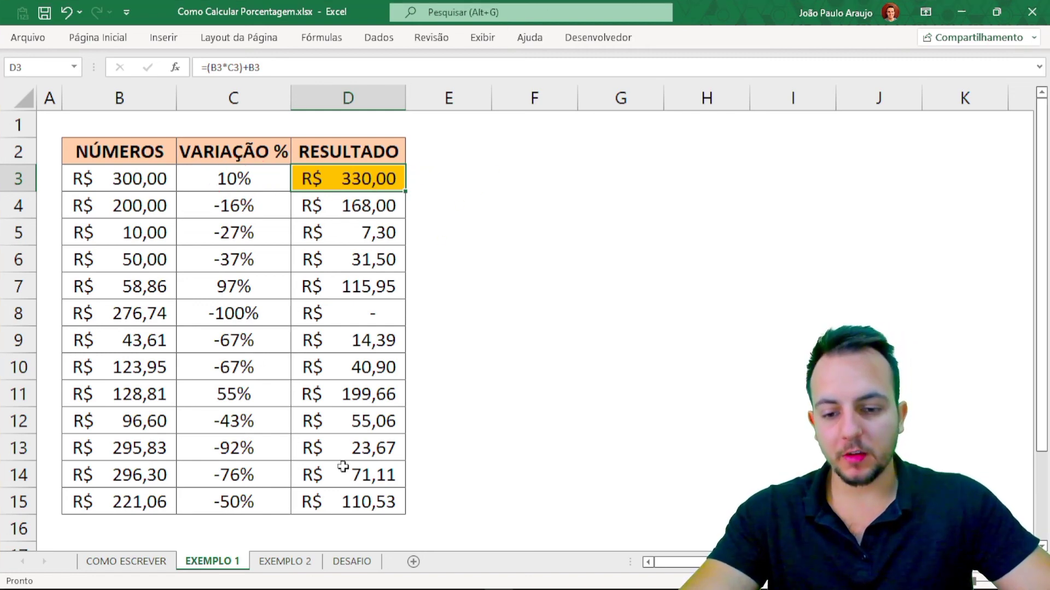
# - Review the DESAFIO, EXEMPLO 2, EXEMPLO 1 and COMO ESCREVER sheets once more, ending on DESAFIO
pyautogui.click(352, 562)
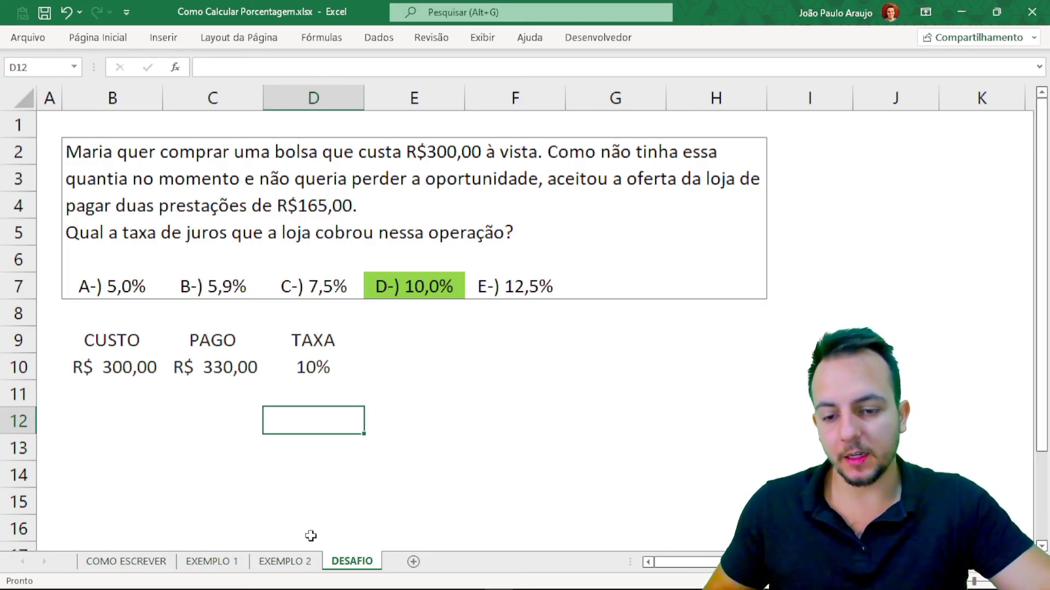
pyautogui.click(307, 562)
pyautogui.click(233, 569)
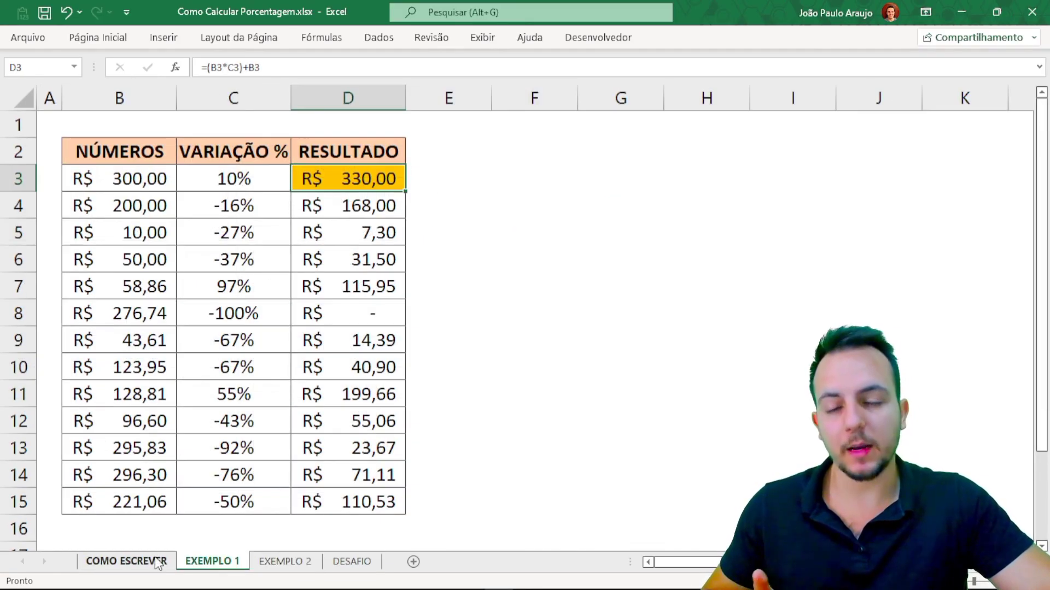
pyautogui.click(157, 562)
pyautogui.click(234, 562)
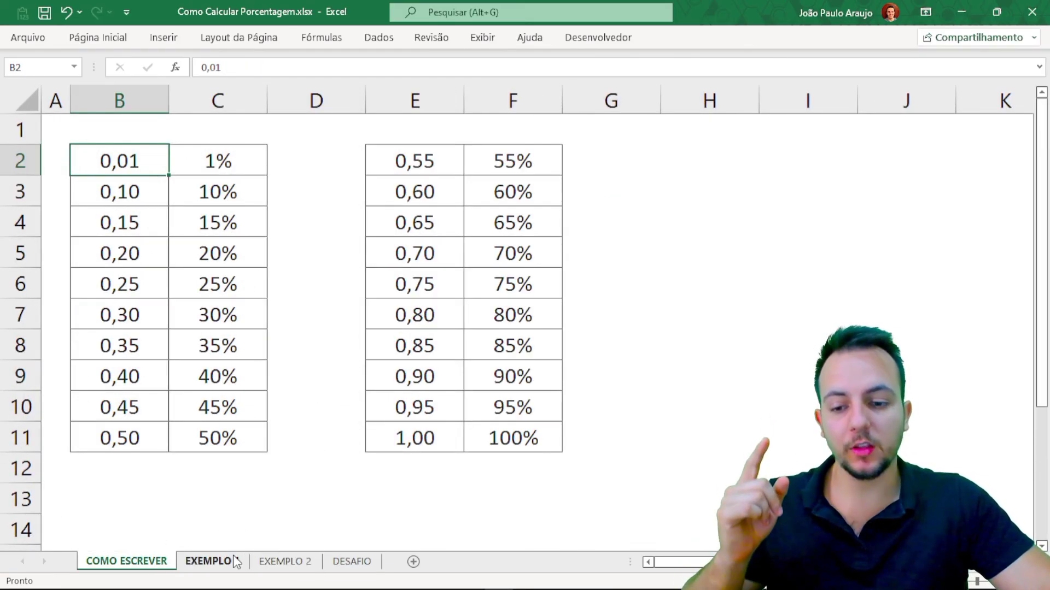
pyautogui.click(293, 567)
pyautogui.click(352, 561)
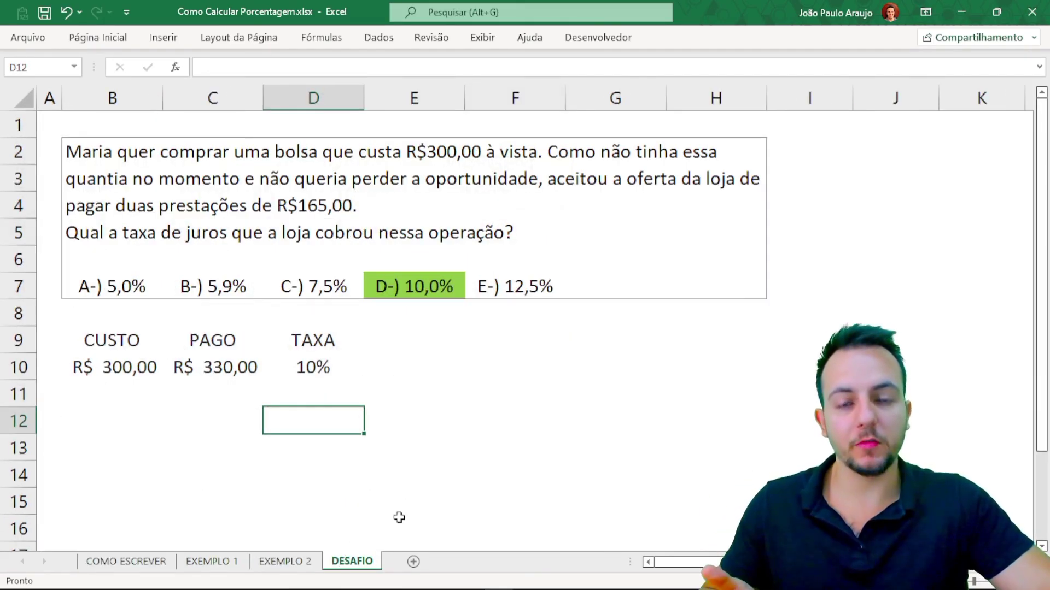